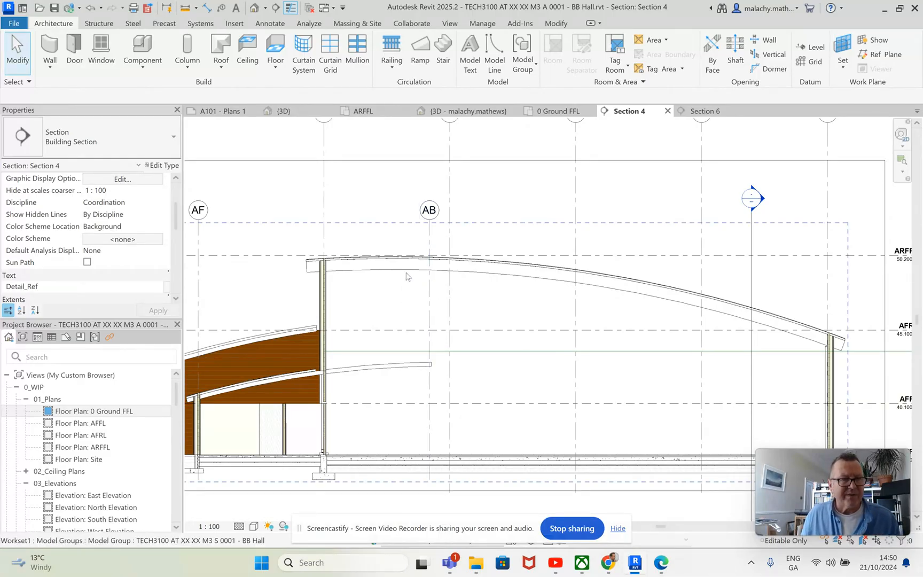
# - Open the 3D view and temporarily hide the hall's large curved zinc roof to expose the beams
pyautogui.click(303, 112)
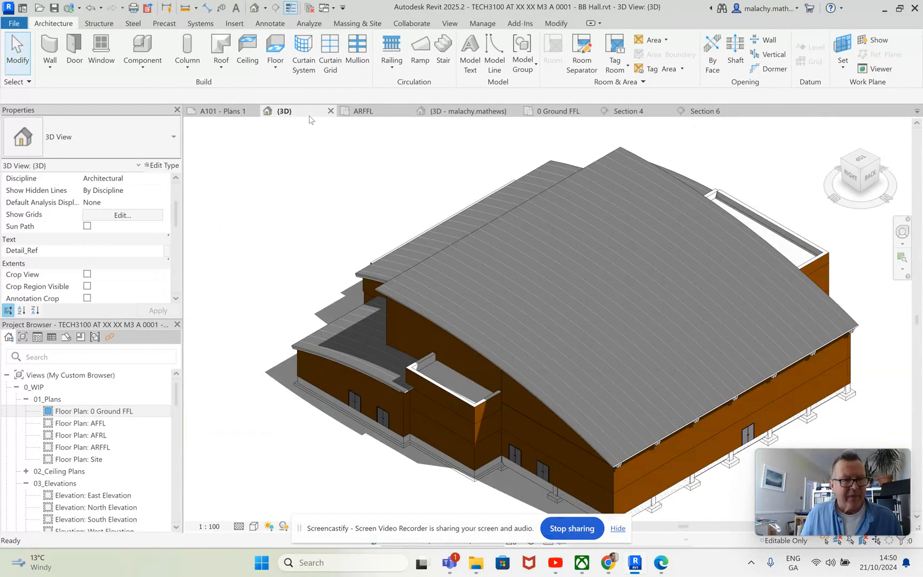
pyautogui.click(380, 289)
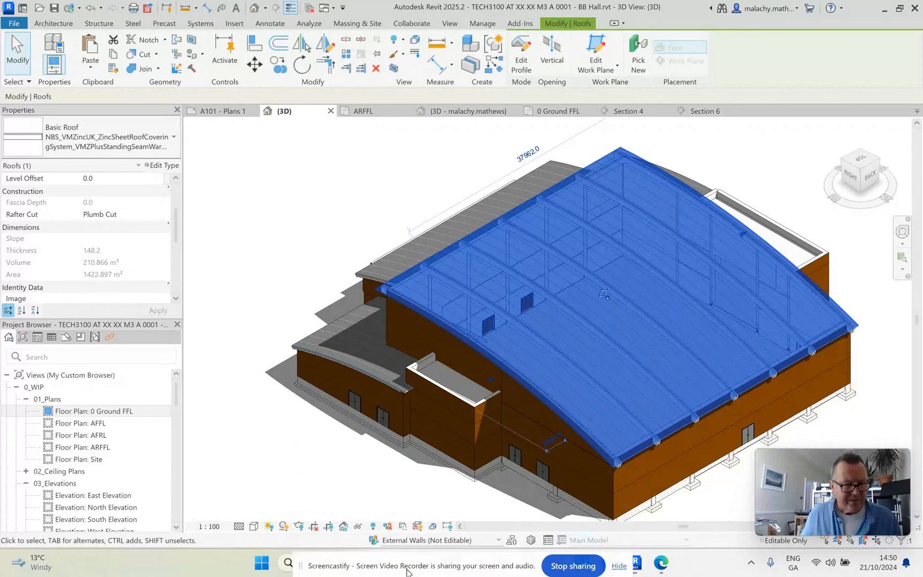
pyautogui.click(358, 526)
pyautogui.click(380, 498)
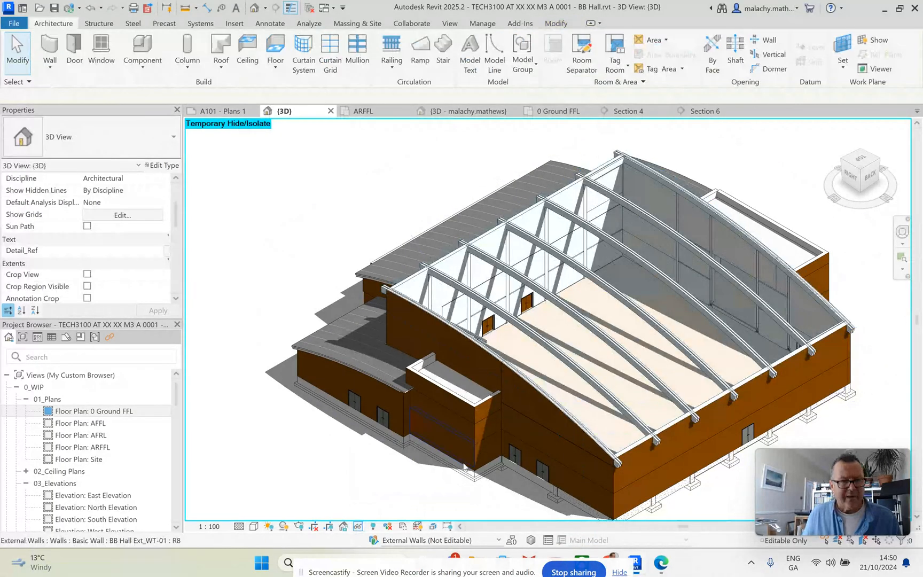
# - Select every instance of the BB Hall Ext_WT-01 wall in the entire project and temporarily hide them all
pyautogui.press('Tab')
pyautogui.rightClick(415, 279)
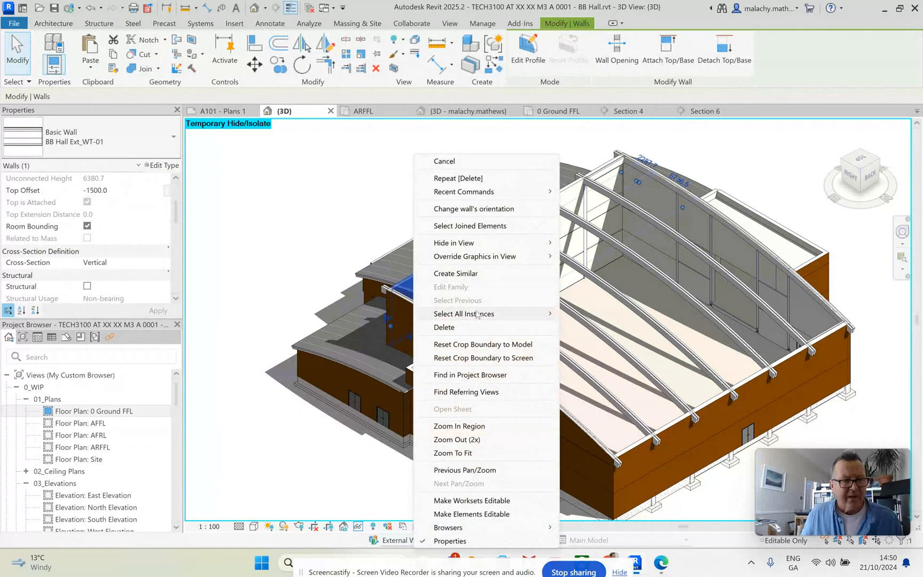
pyautogui.moveTo(525, 315)
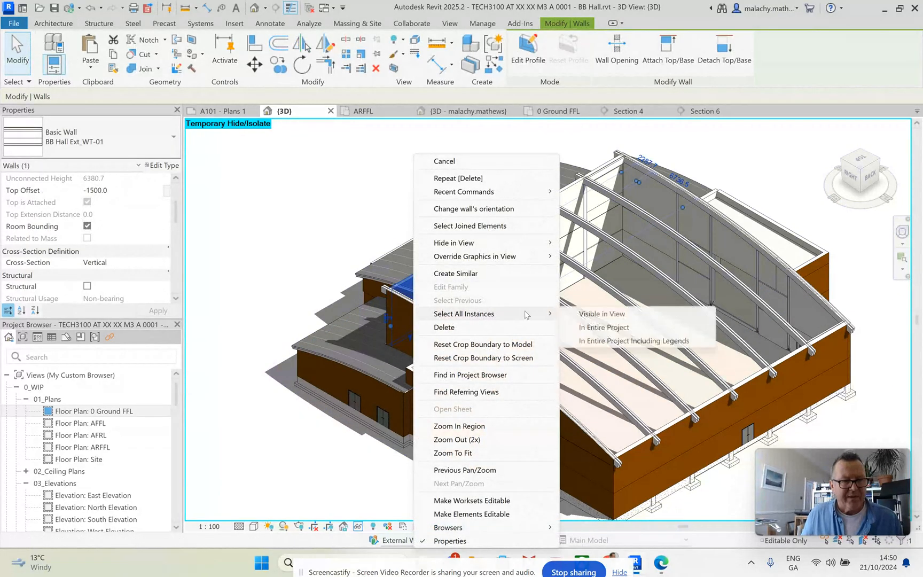
pyautogui.click(594, 328)
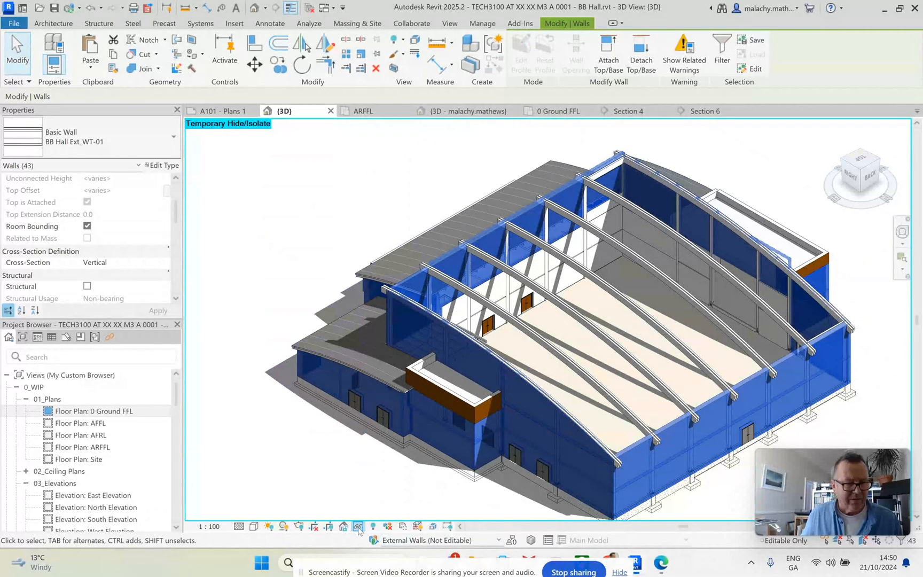
pyautogui.click(358, 527)
pyautogui.click(383, 498)
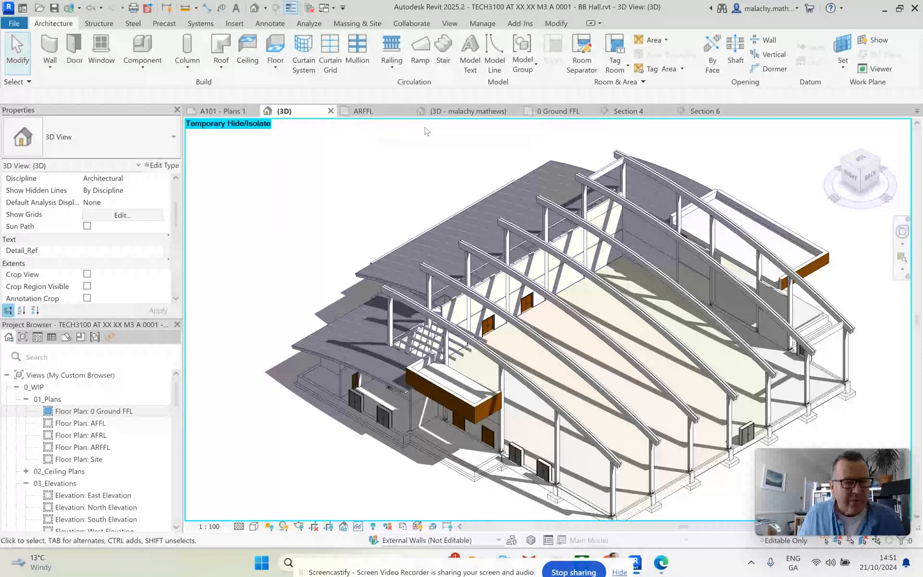
# - In the right-side 3D view, start a roof by extrusion on the Roof Arc reference plane, with level ARFFL and offset 0.0
pyautogui.moveTo(848, 181); pyautogui.dragTo(855, 181)
pyautogui.click(855, 181)
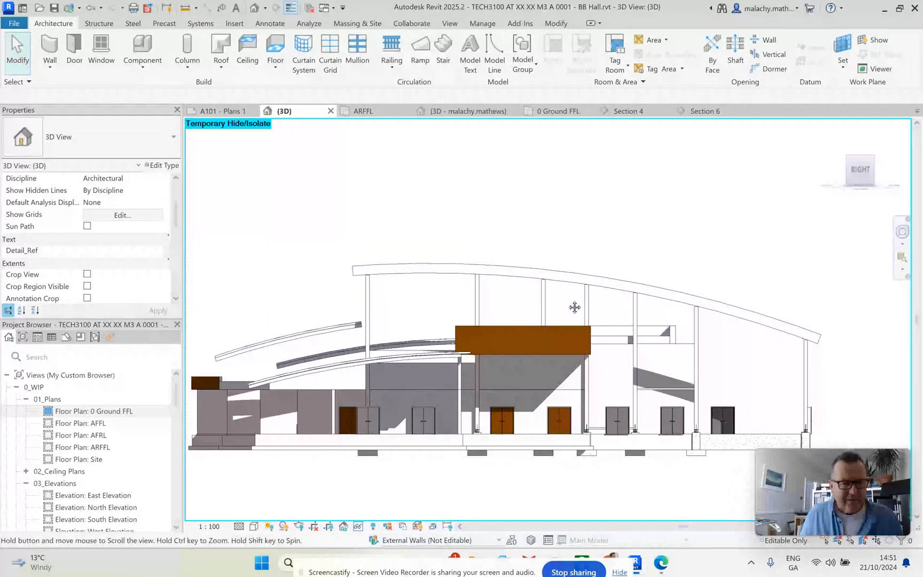
pyautogui.moveTo(573, 306); pyautogui.dragTo(539, 299, button='middle')
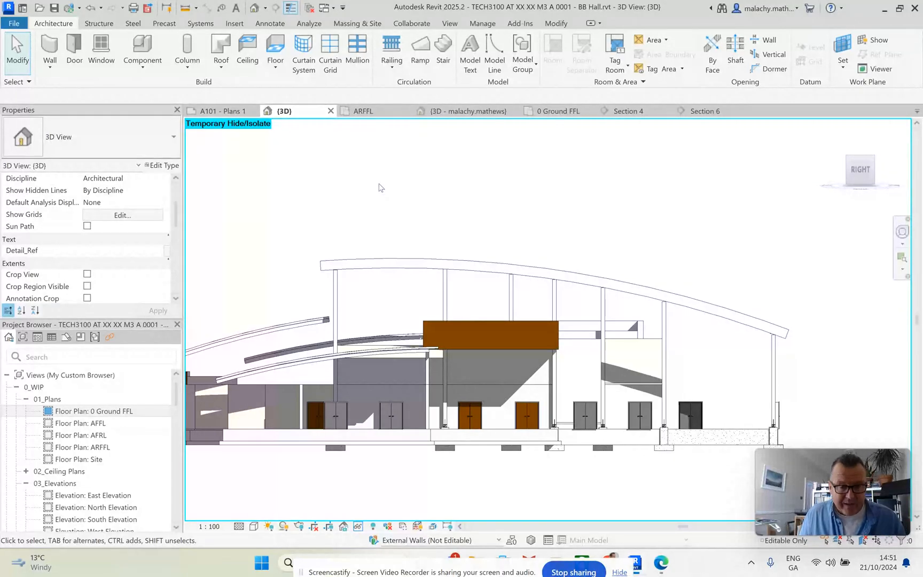
pyautogui.click(221, 67)
pyautogui.click(208, 112)
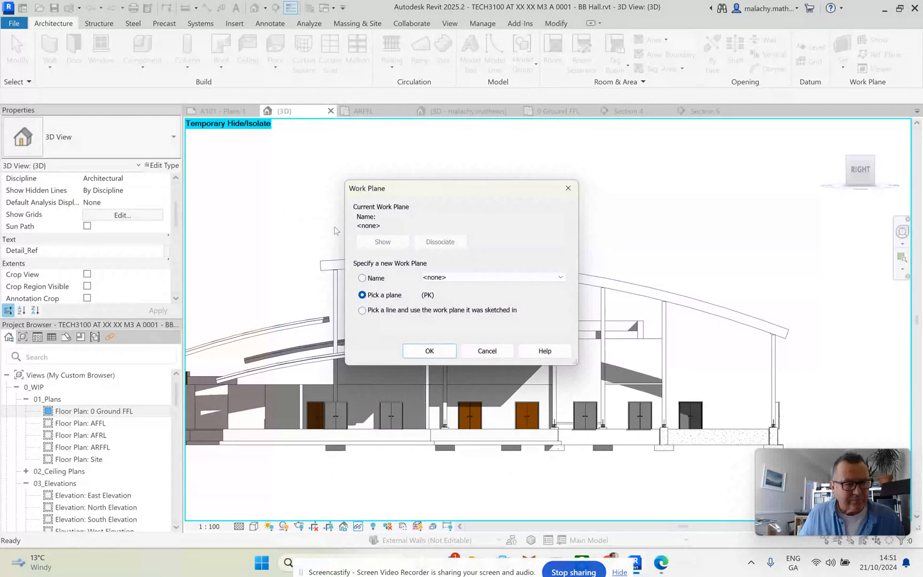
pyautogui.click(500, 277)
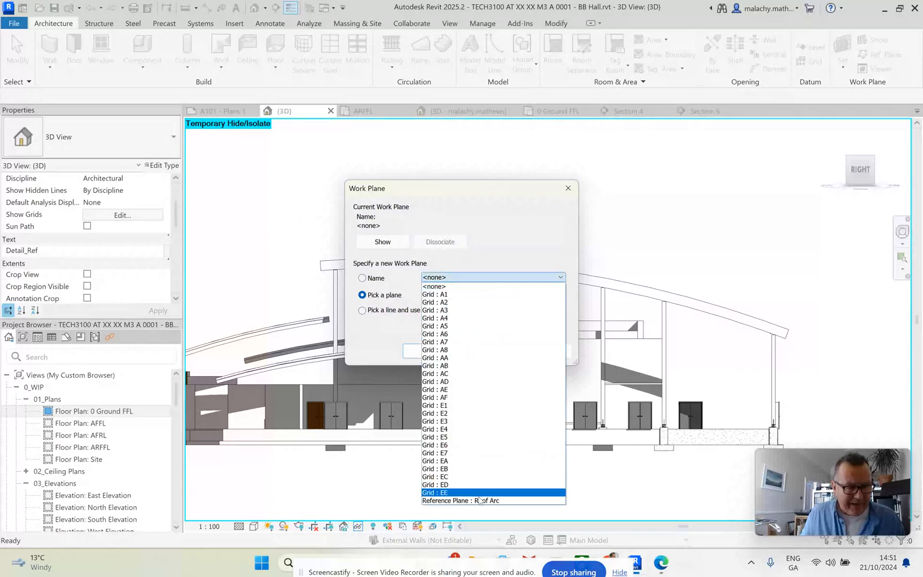
pyautogui.click(461, 501)
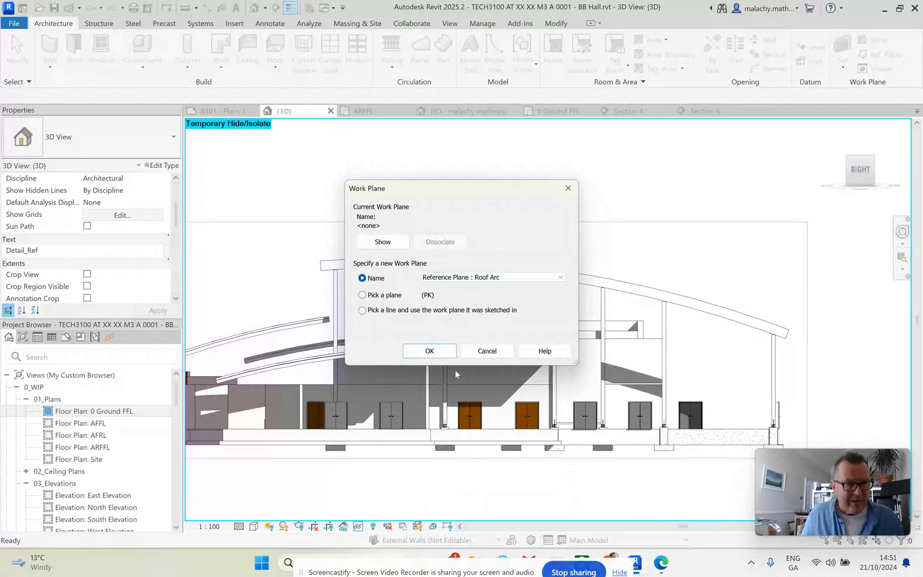
pyautogui.click(431, 351)
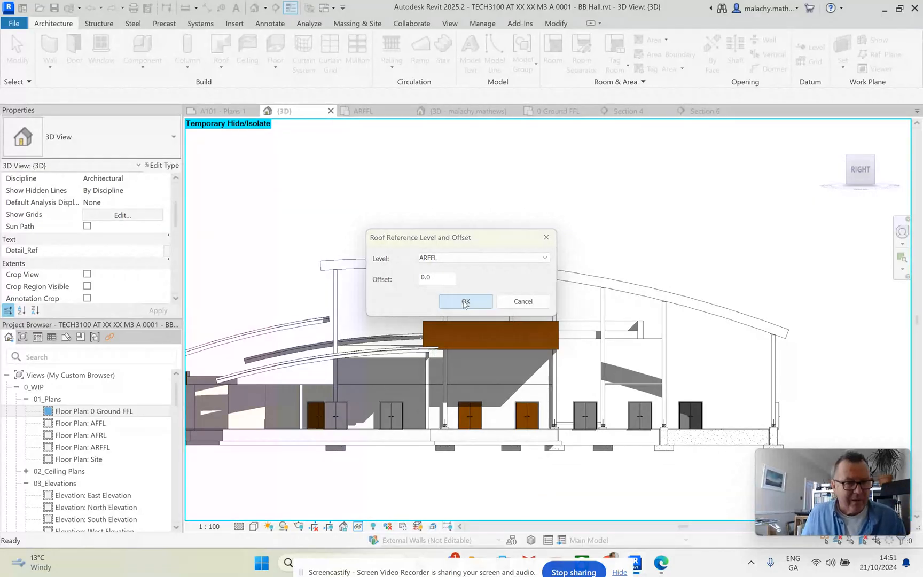
pyautogui.click(464, 301)
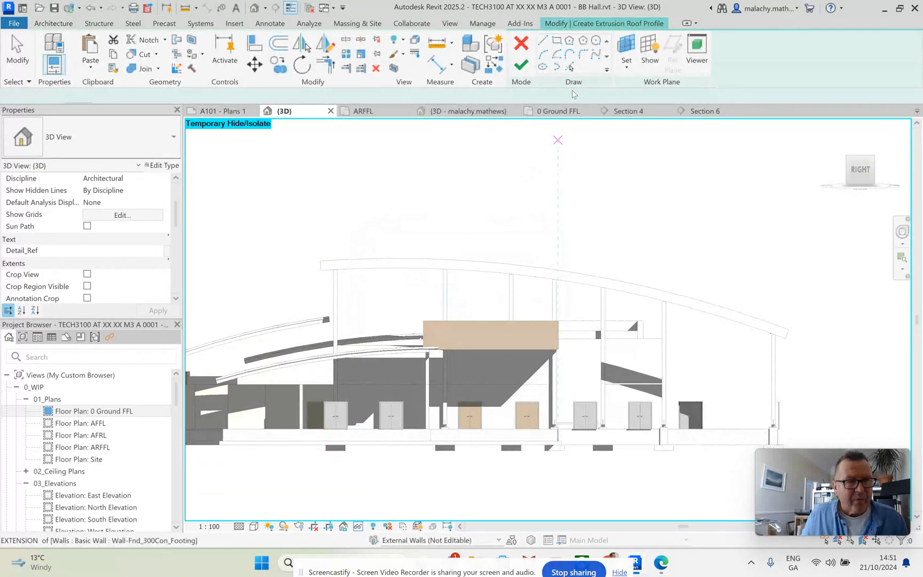
# - Pick the upper arc of the laminated beam as the extrusion profile and set the roof type to Sloped Glazing
pyautogui.click(569, 66)
pyautogui.click(368, 252)
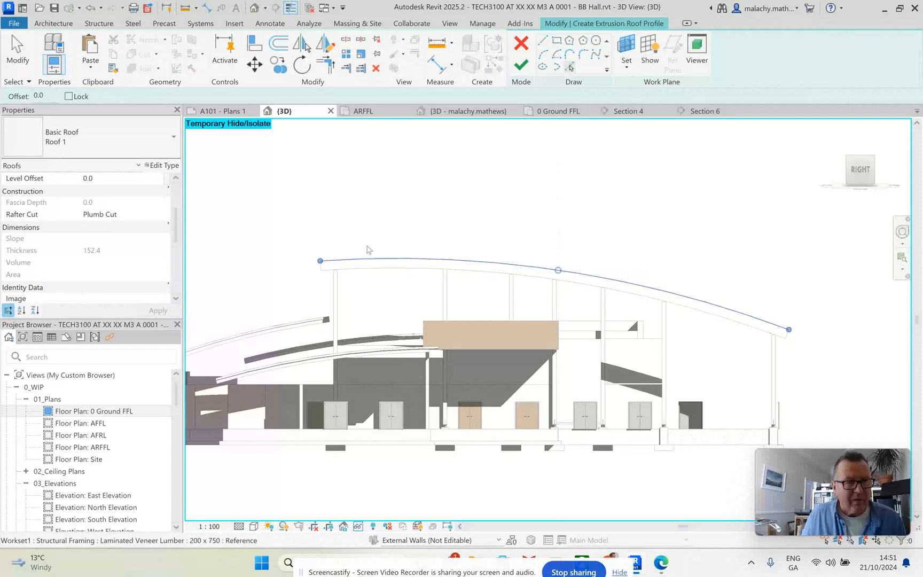
pyautogui.click(159, 141)
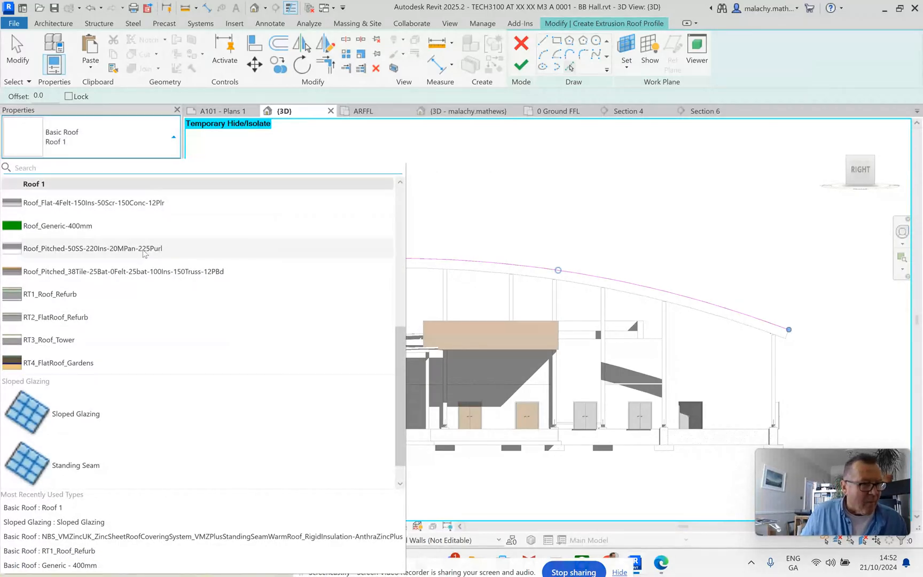
pyautogui.scroll(4, 144, 251)
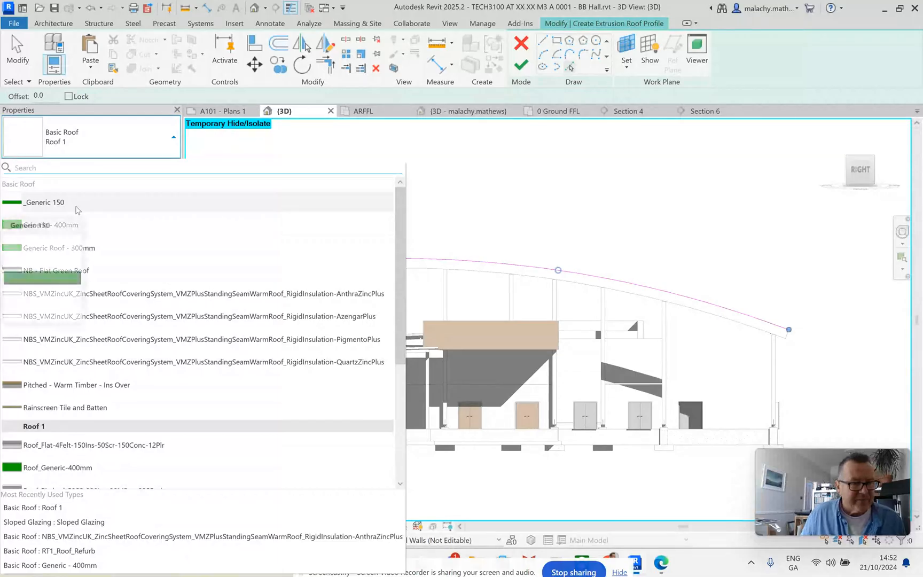
pyautogui.scroll(-5, 114, 233)
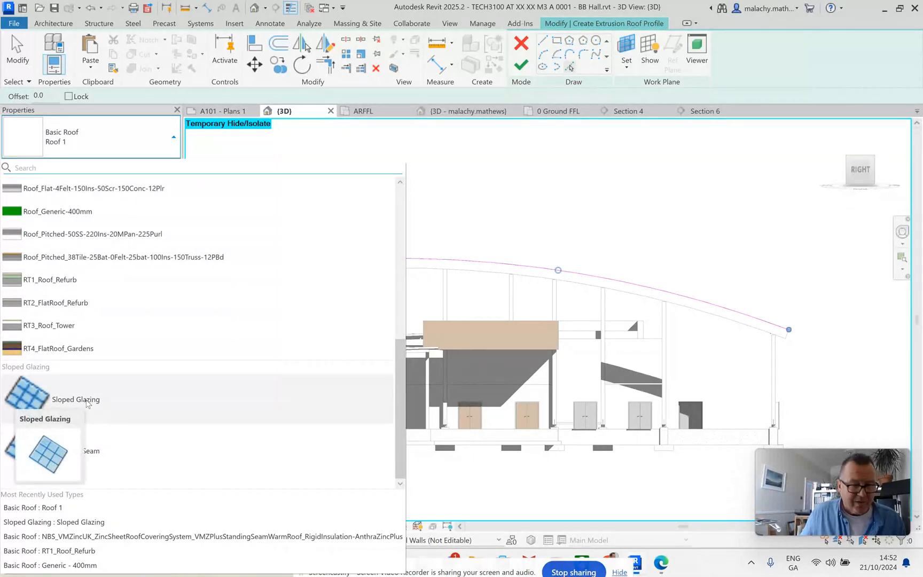
pyautogui.click(80, 400)
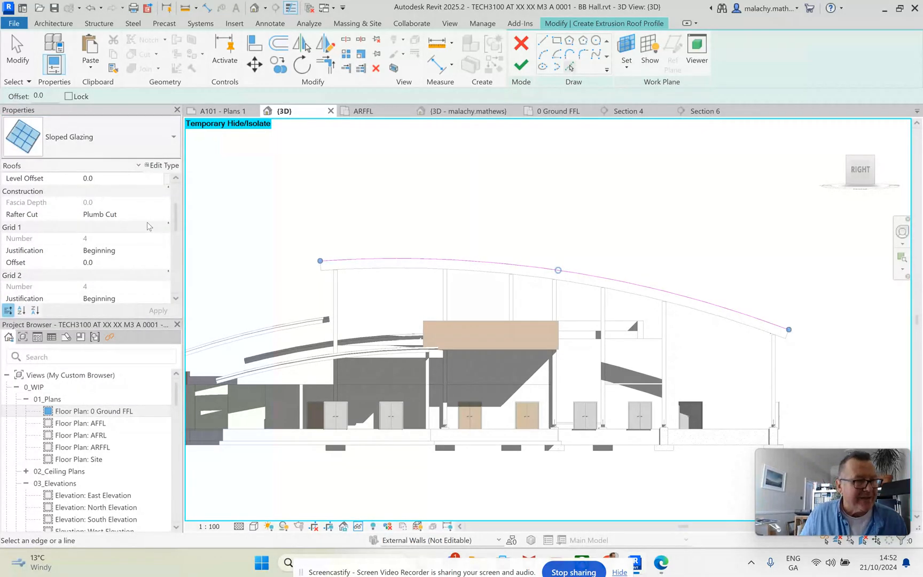
# - Set the Sloped Glazing type's curtain panel to Curtain_Panels_Empty : Empty_Panel, keeping Rectangular Mullion : 50 x 150mm as the Grid 1 interior mullion
pyautogui.click(167, 167)
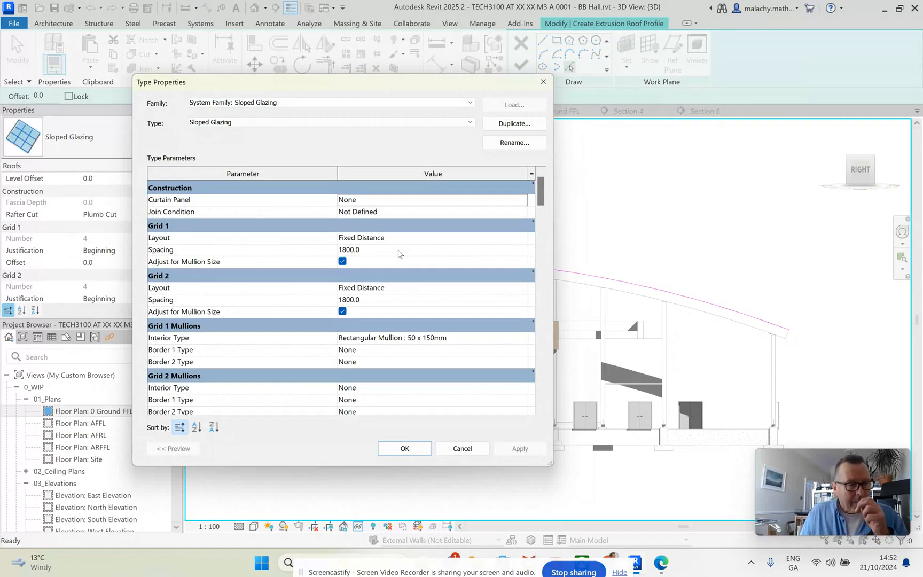
pyautogui.click(523, 200)
pyautogui.click(461, 221)
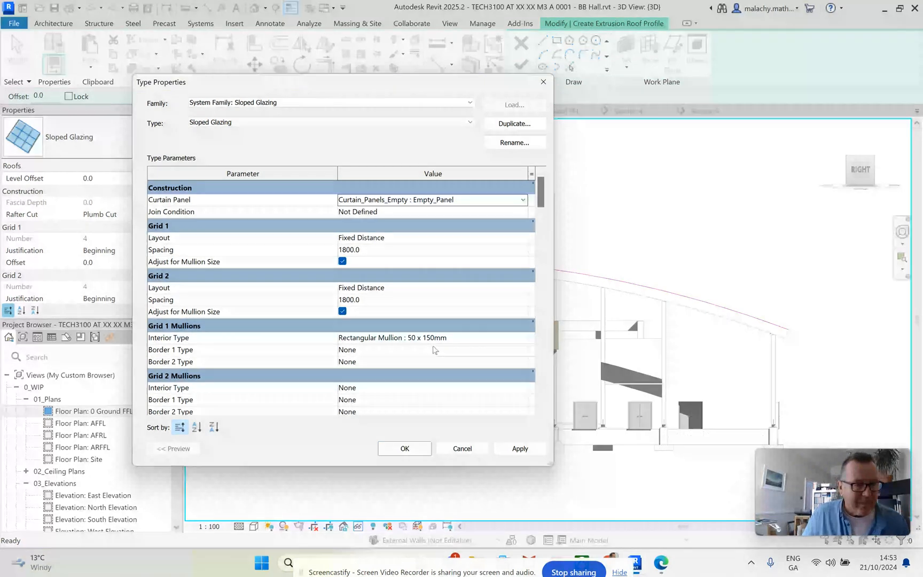
pyautogui.click(521, 341)
pyautogui.click(522, 342)
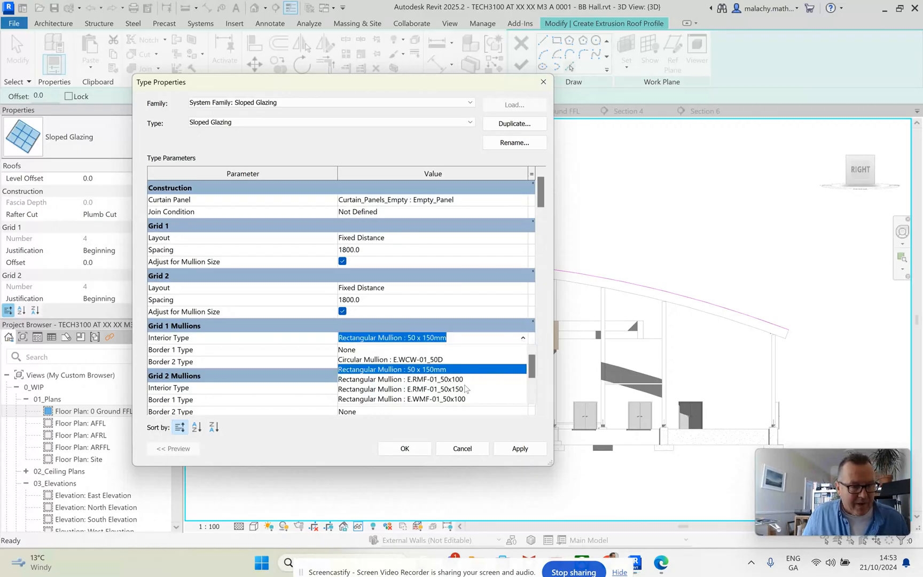
pyautogui.scroll(-2, 443, 381)
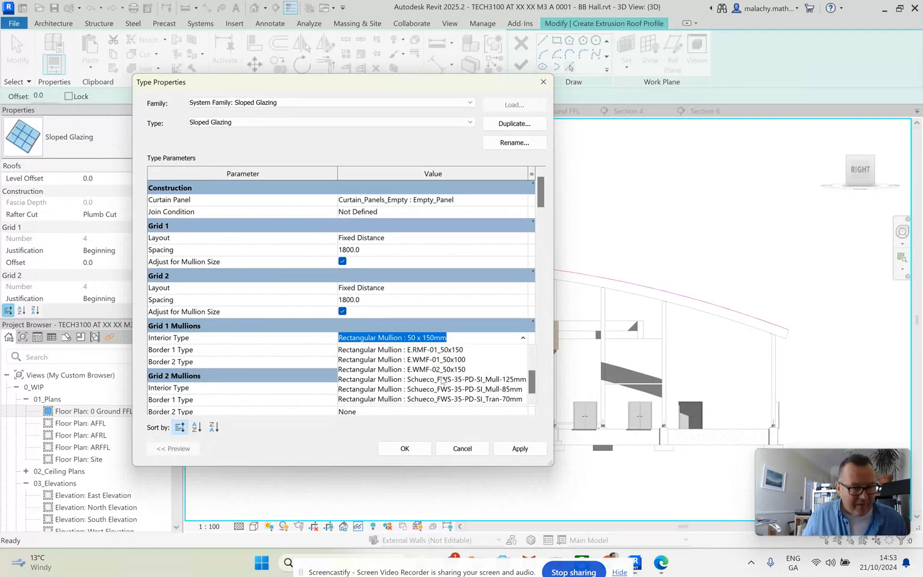
pyautogui.scroll(2, 447, 383)
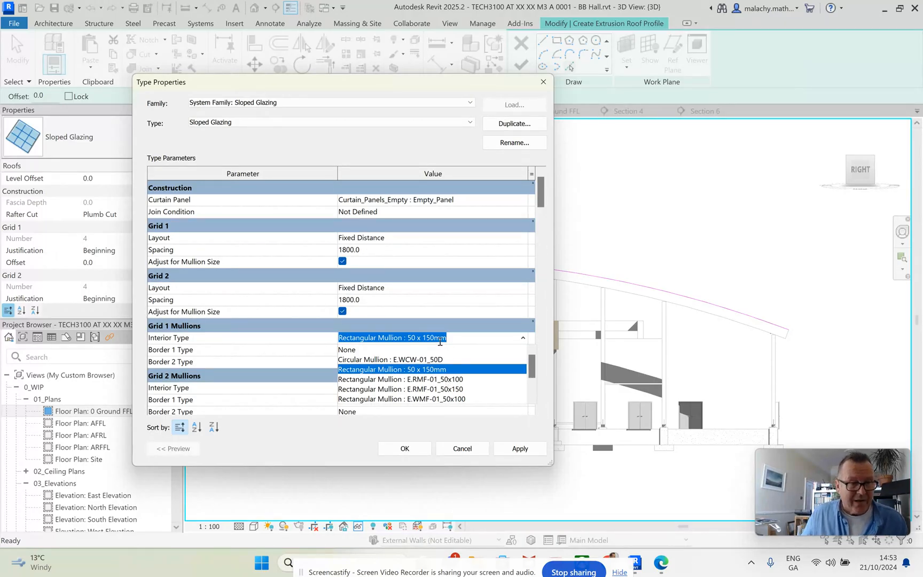
pyautogui.click(473, 342)
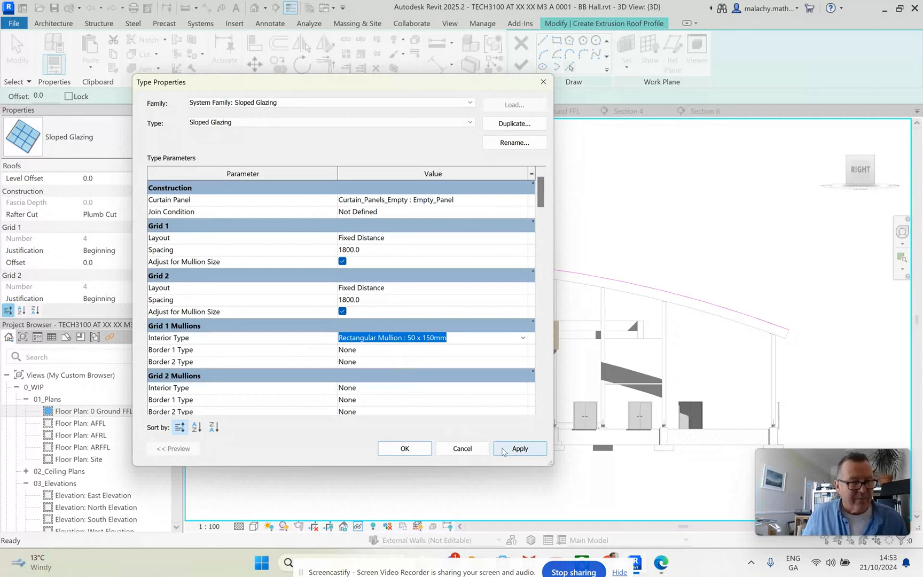
pyautogui.click(405, 449)
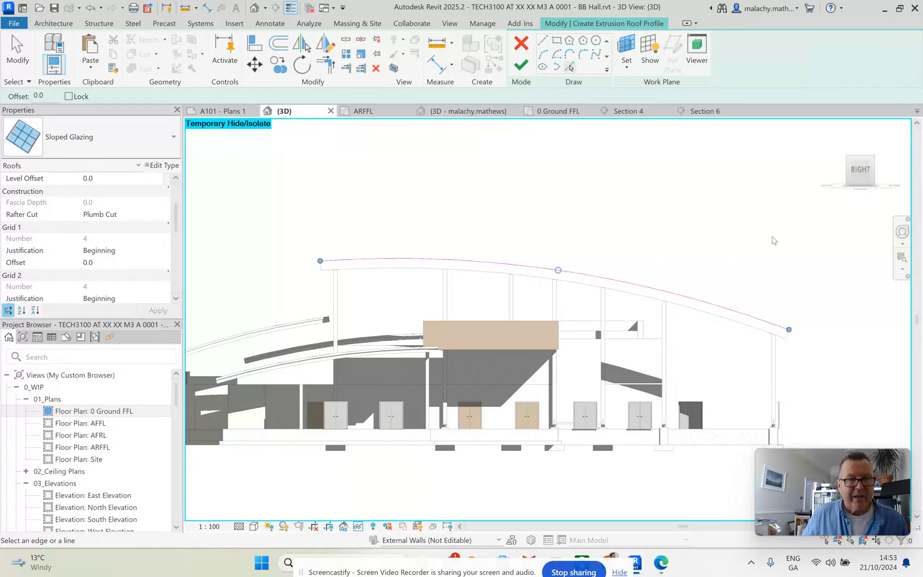
# - Finish the extruded roof sketch and inspect the mullion purlins over the arched beams in an isometric 3D view
pyautogui.click(872, 164)
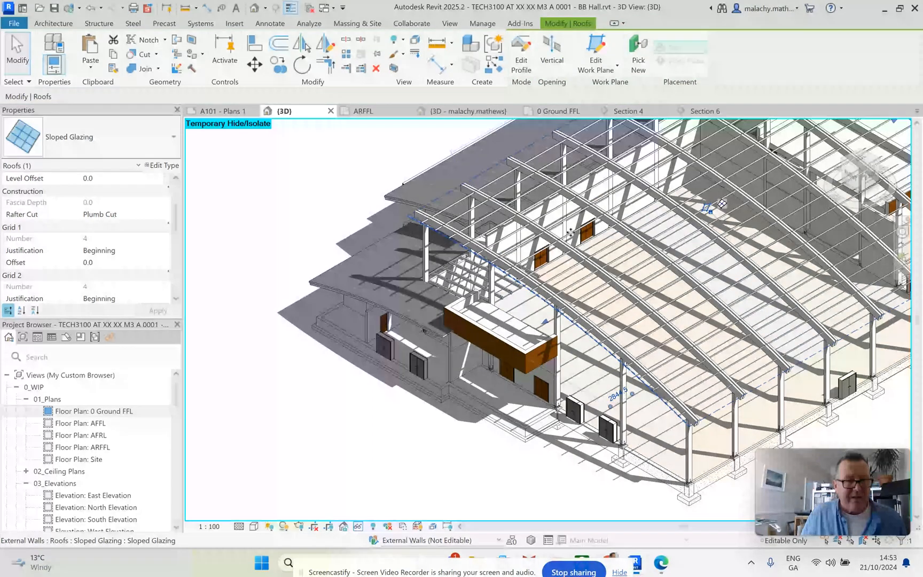
pyautogui.scroll(5, 570, 232)
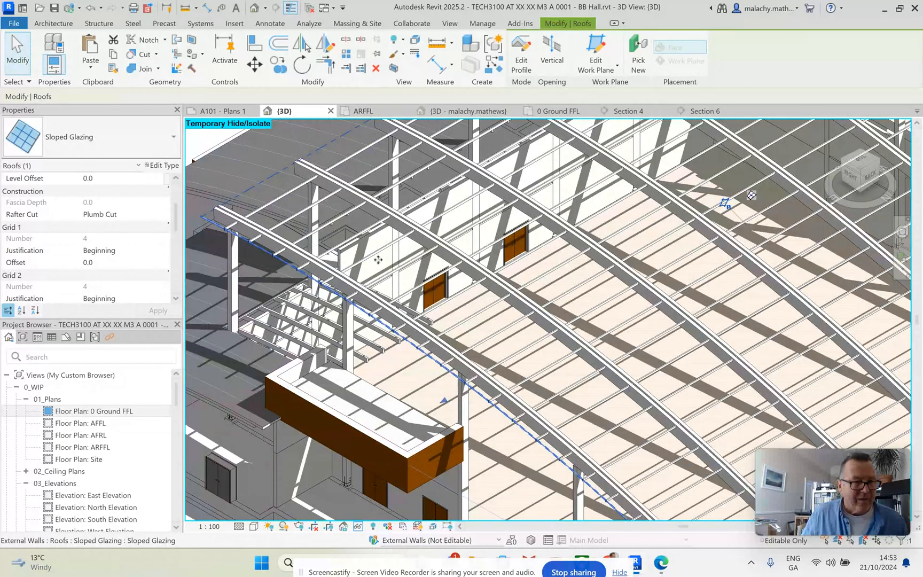
pyautogui.scroll(-2, 389, 281)
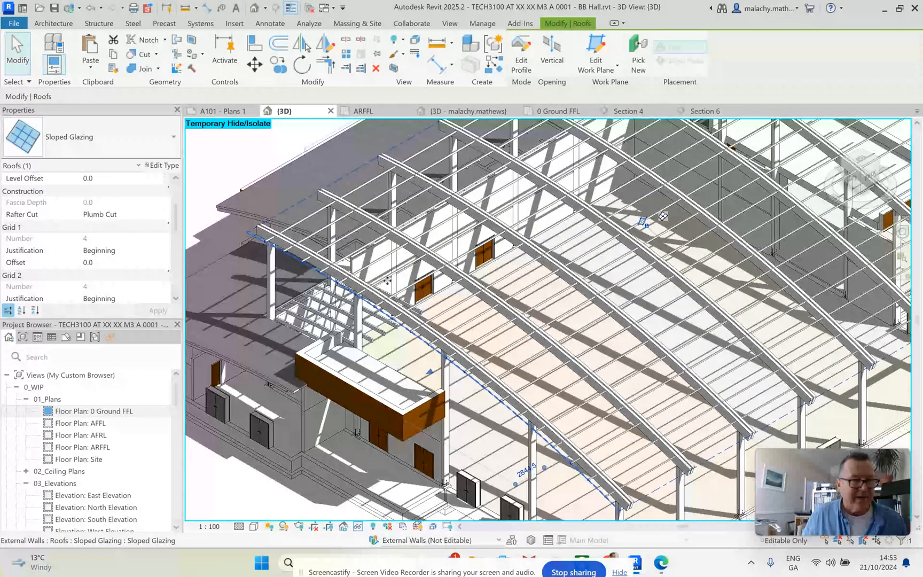
pyautogui.scroll(5, 363, 217)
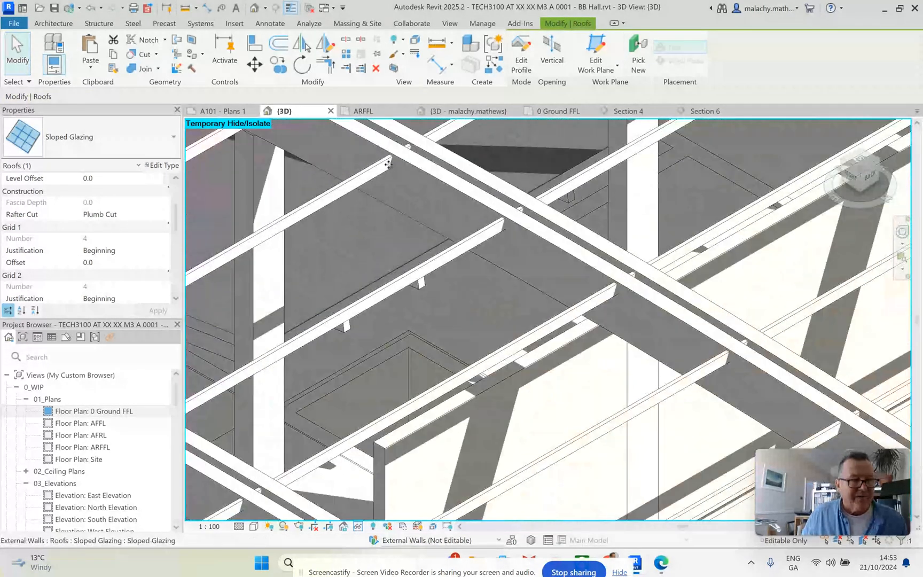
pyautogui.scroll(-5, 422, 215)
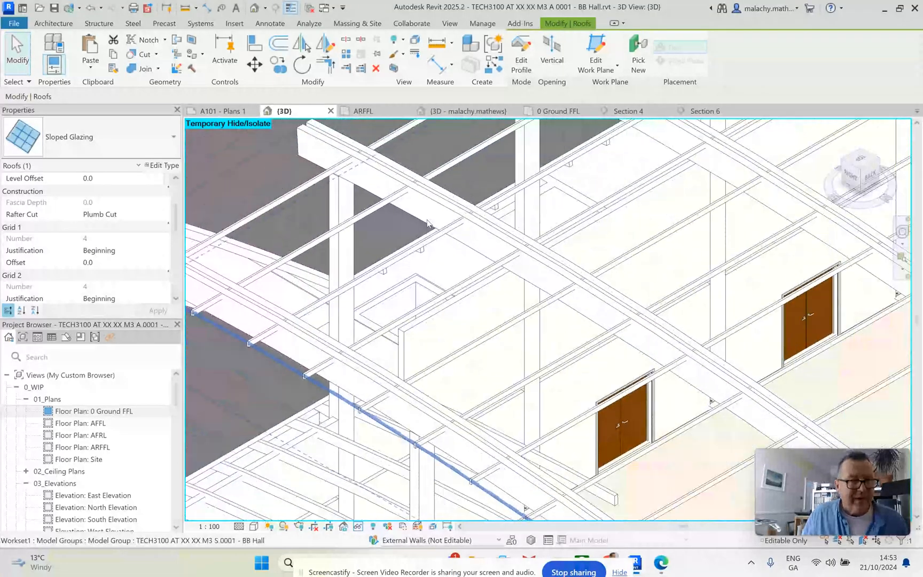
pyautogui.scroll(-4, 427, 225)
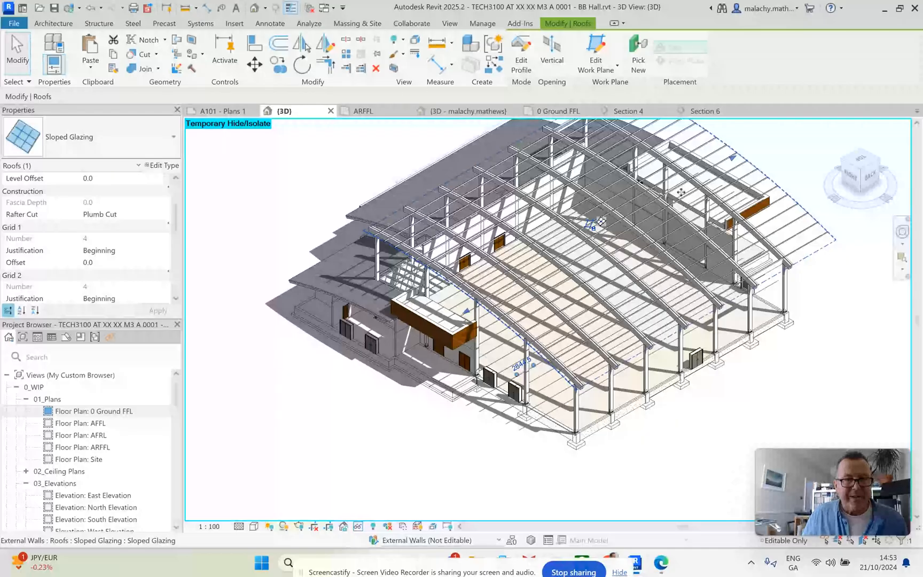
# - Adjust the sloped glazing roof's far end slightly and pull its near end inward to the third arched beam
pyautogui.moveTo(732, 161); pyautogui.dragTo(732, 185)
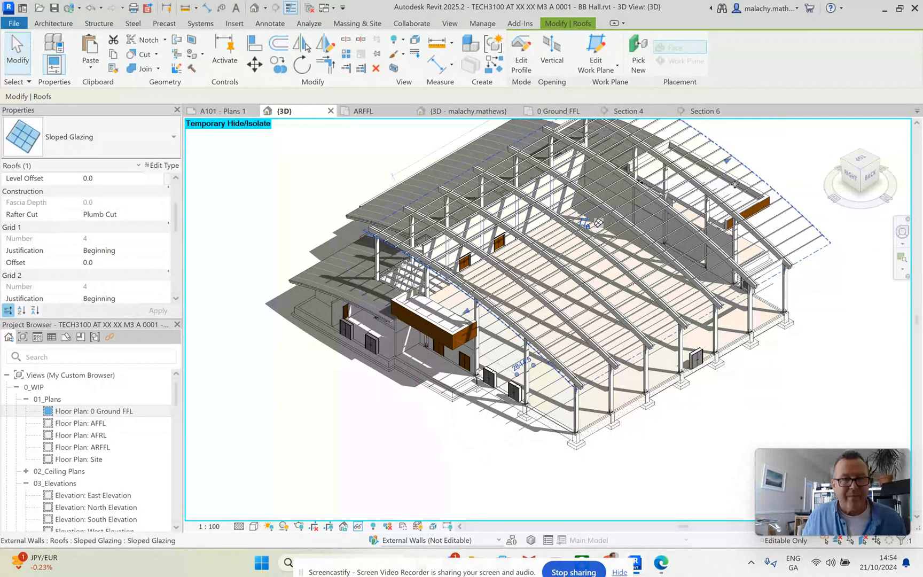
pyautogui.scroll(4, 732, 183)
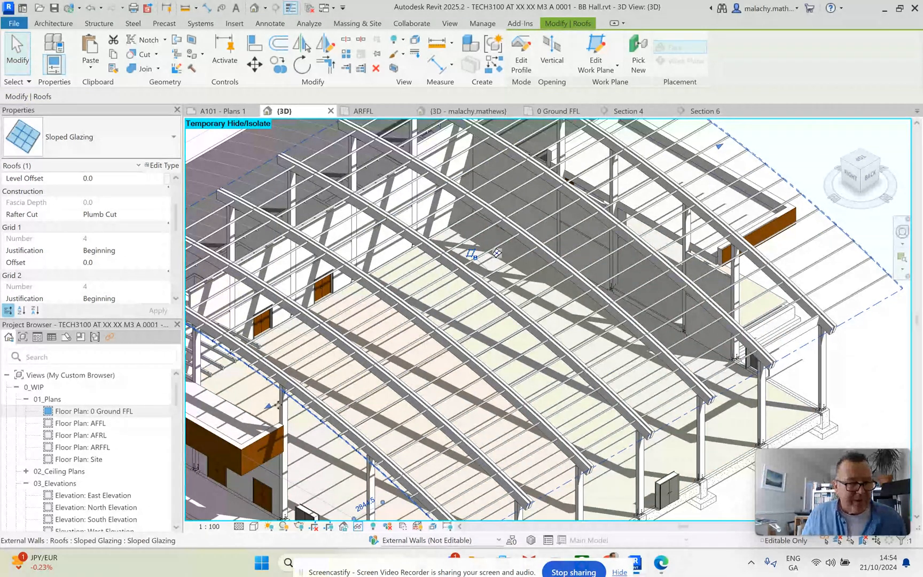
pyautogui.moveTo(269, 410); pyautogui.dragTo(466, 305)
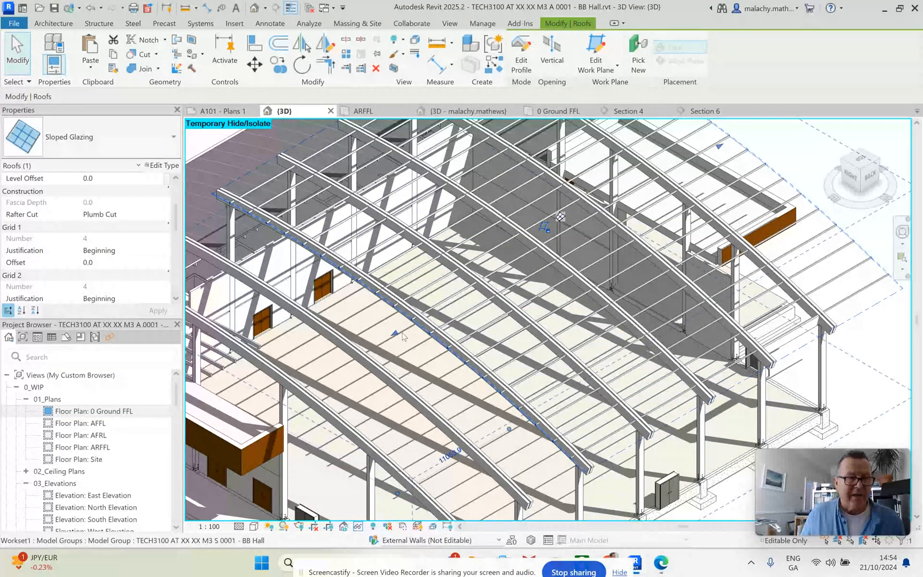
# - Pull the sloped glazing roof's near end further inward, and bring its opposite end to the gridline E1 beam in the ARFFL plan
pyautogui.moveTo(397, 334); pyautogui.dragTo(545, 253)
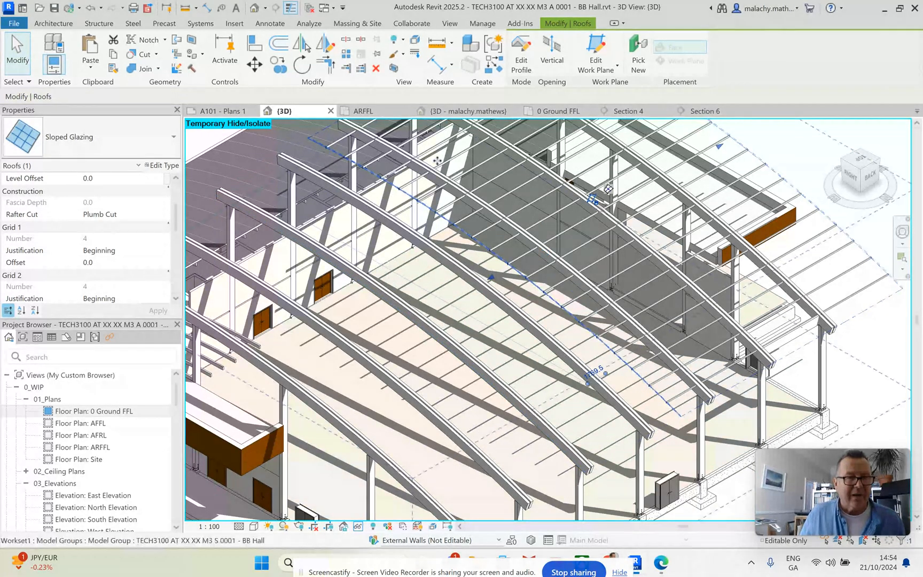
pyautogui.click(378, 113)
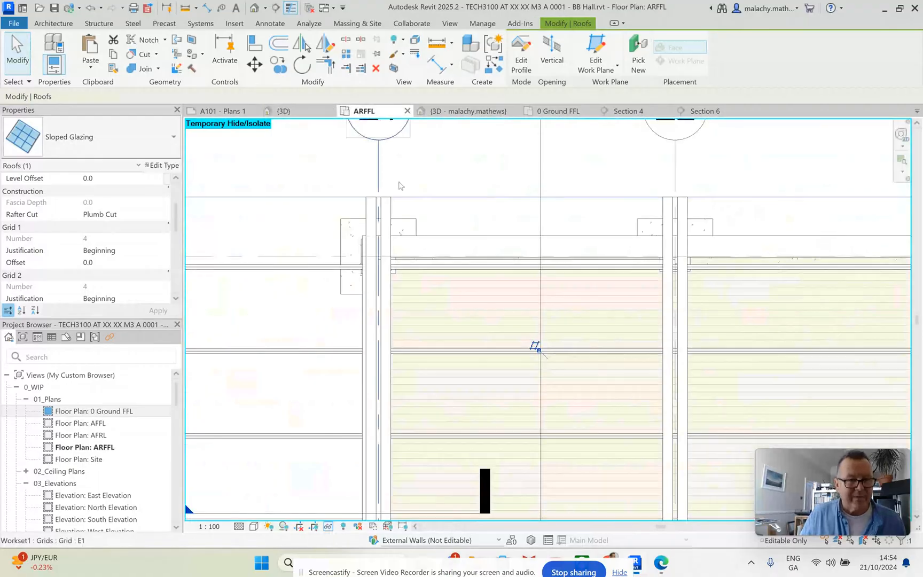
pyautogui.scroll(-5, 456, 271)
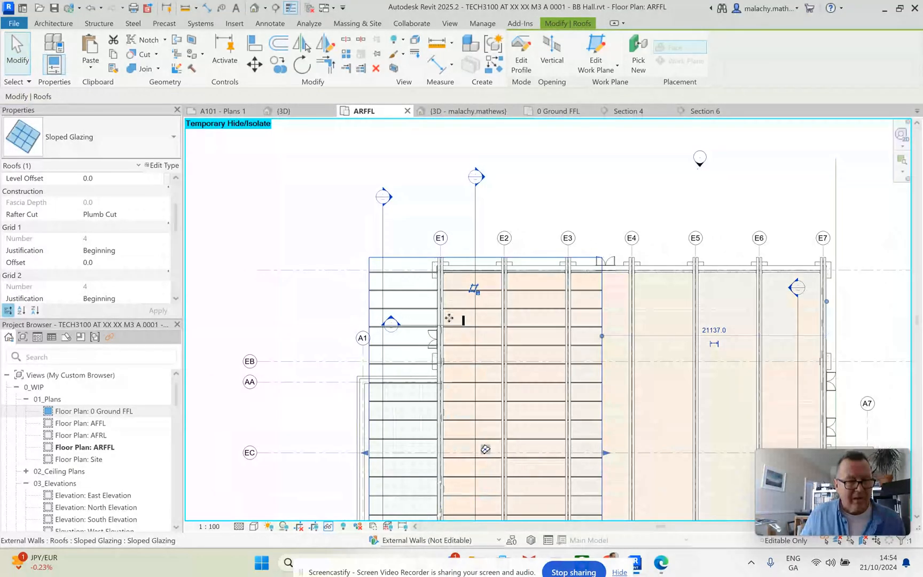
pyautogui.scroll(-3, 468, 334)
pyautogui.moveTo(365, 413); pyautogui.dragTo(443, 411)
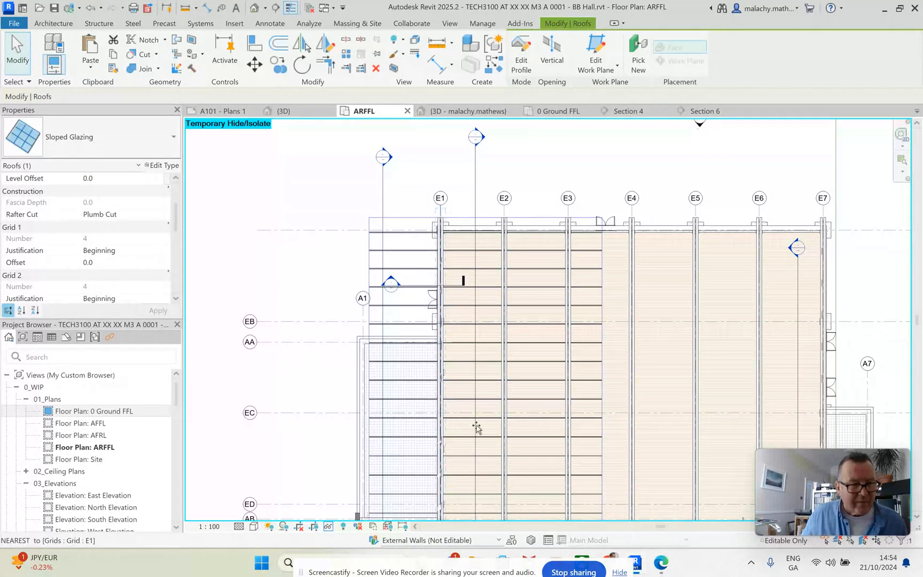
pyautogui.scroll(5, 453, 423)
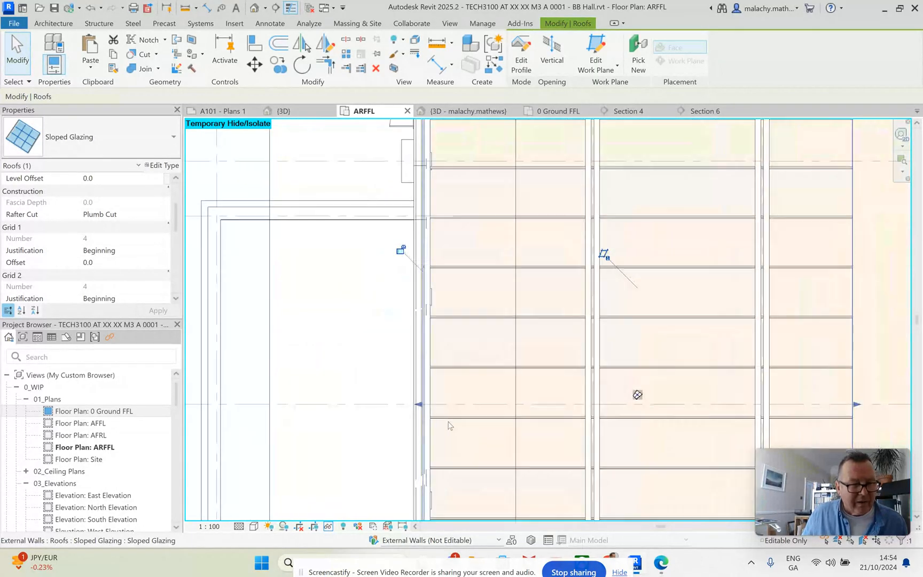
pyautogui.moveTo(345, 357); pyautogui.dragTo(378, 359)
# - Pull the roof's other end back to the face of the gridline E2 beam and inspect the single bay of purlins in 3D
pyautogui.scroll(-3, 459, 399)
pyautogui.scroll(-4, 460, 399)
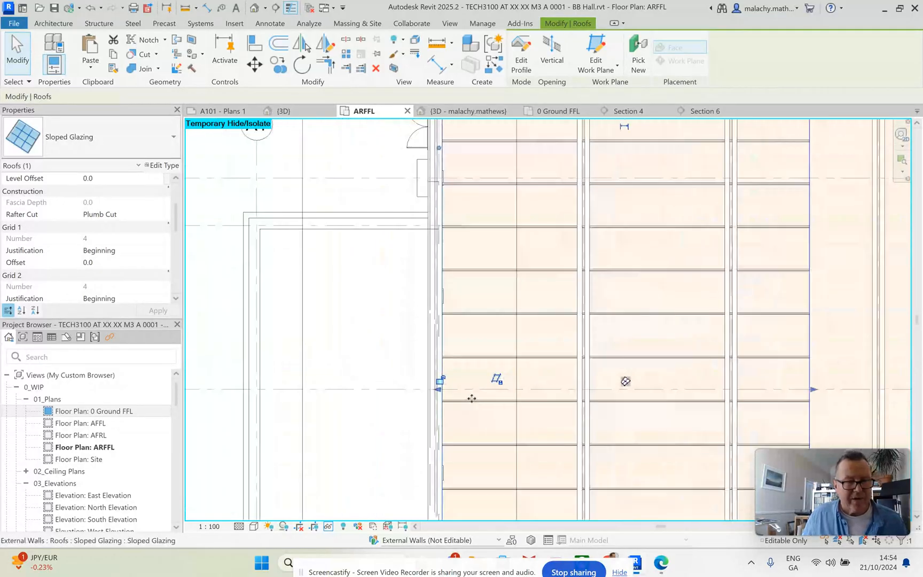
pyautogui.moveTo(674, 396); pyautogui.dragTo(544, 398)
pyautogui.scroll(6, 543, 398)
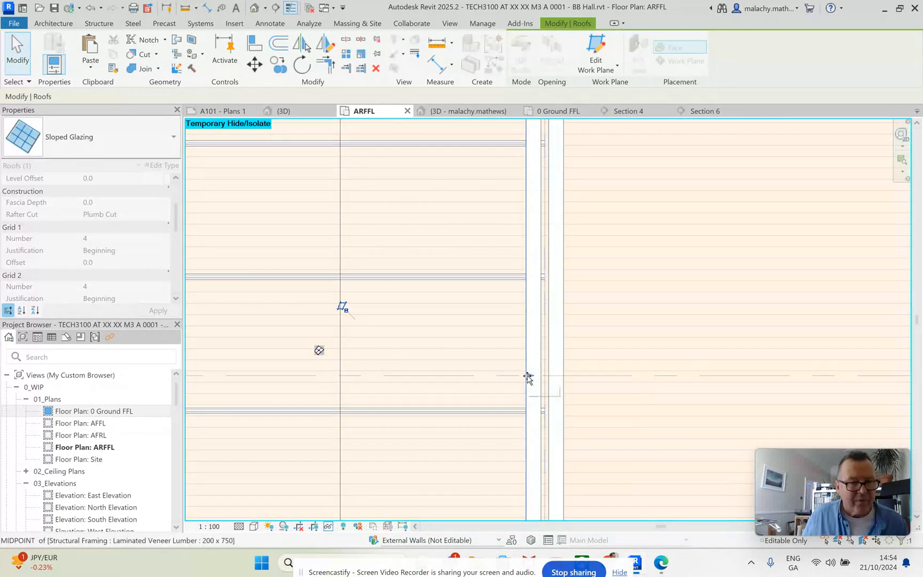
pyautogui.scroll(-5, 529, 374)
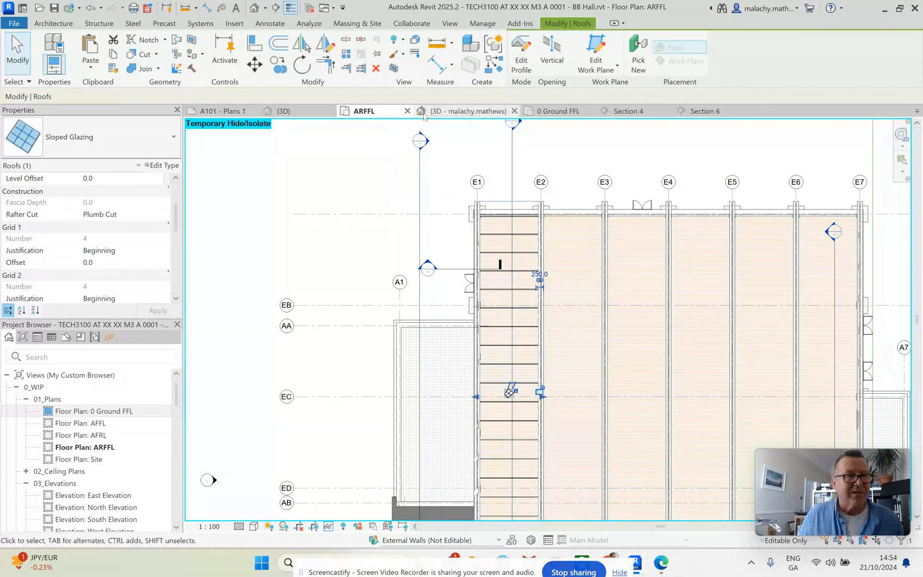
pyautogui.click(283, 111)
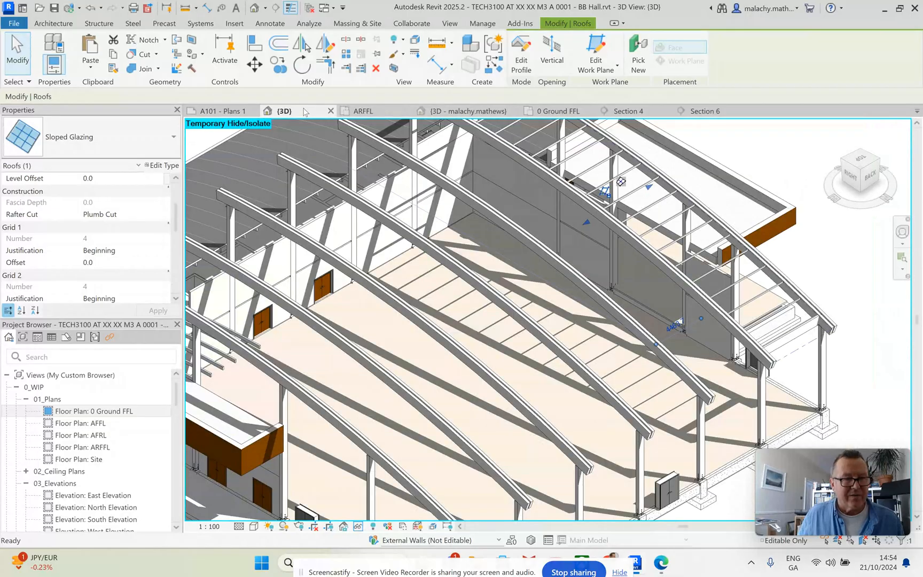
pyautogui.scroll(-3, 479, 206)
pyautogui.scroll(4, 626, 168)
pyautogui.moveTo(624, 164); pyautogui.dragTo(597, 246, button='middle')
pyautogui.click(624, 188)
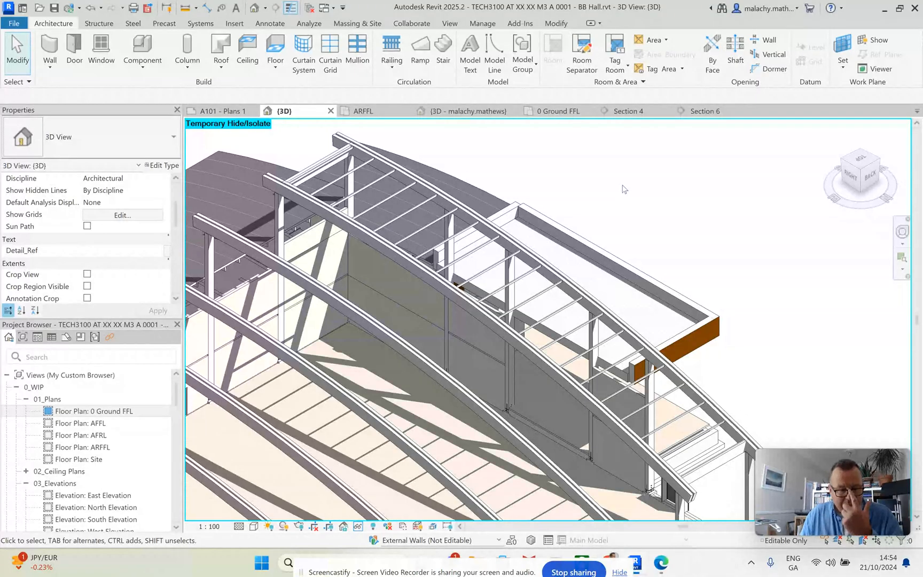
# - Create a new family from the Metric Profile-Mullion.rft template
pyautogui.click(13, 24)
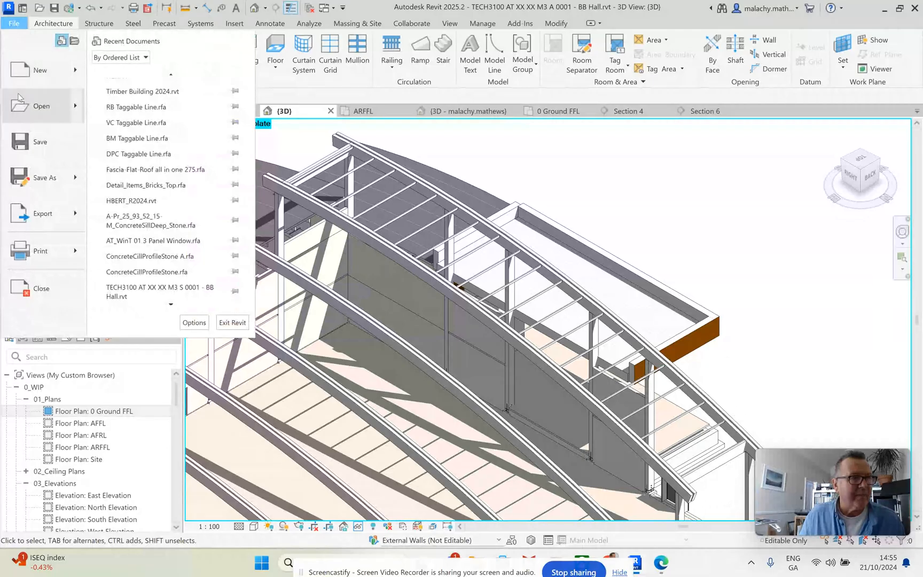
pyautogui.moveTo(47, 72)
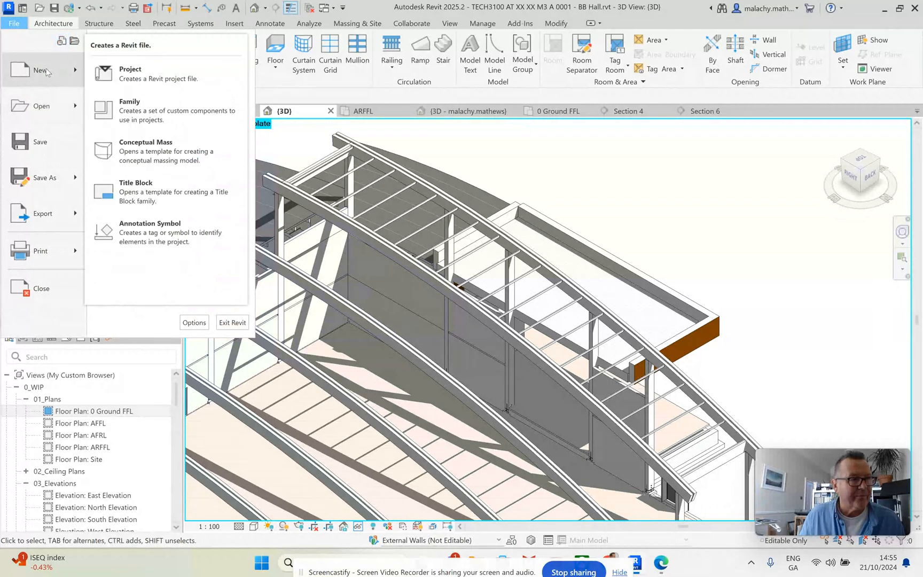
pyautogui.click(140, 112)
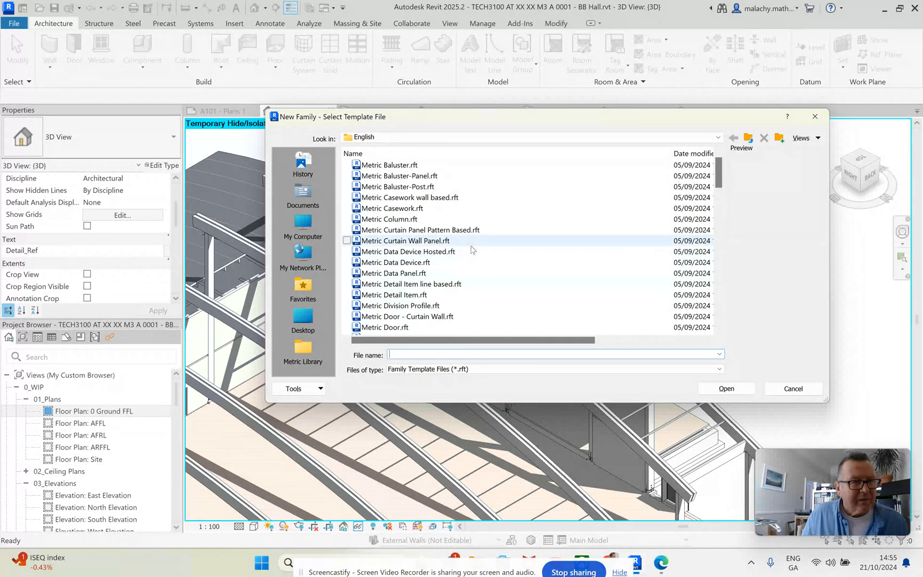
pyautogui.scroll(-2, 470, 251)
pyautogui.scroll(-5, 472, 251)
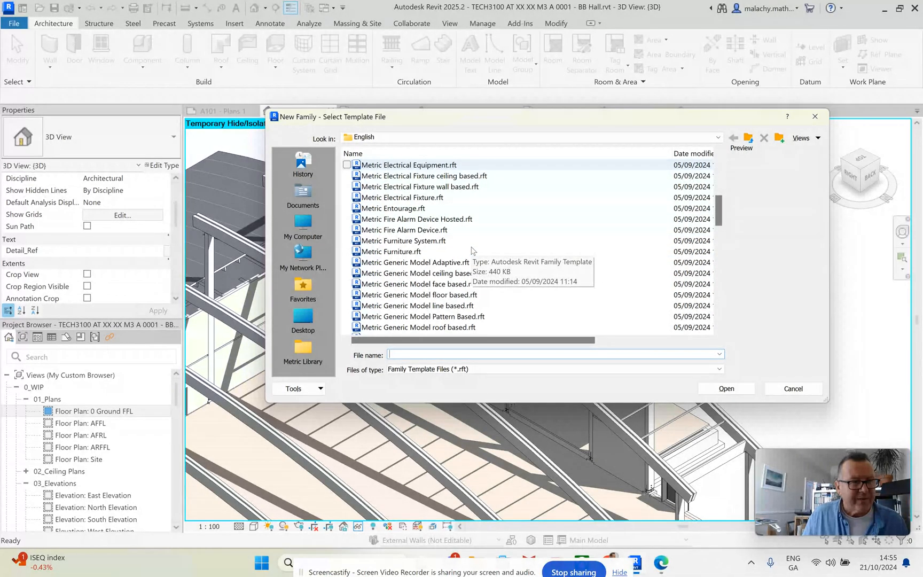
pyautogui.scroll(-2, 483, 251)
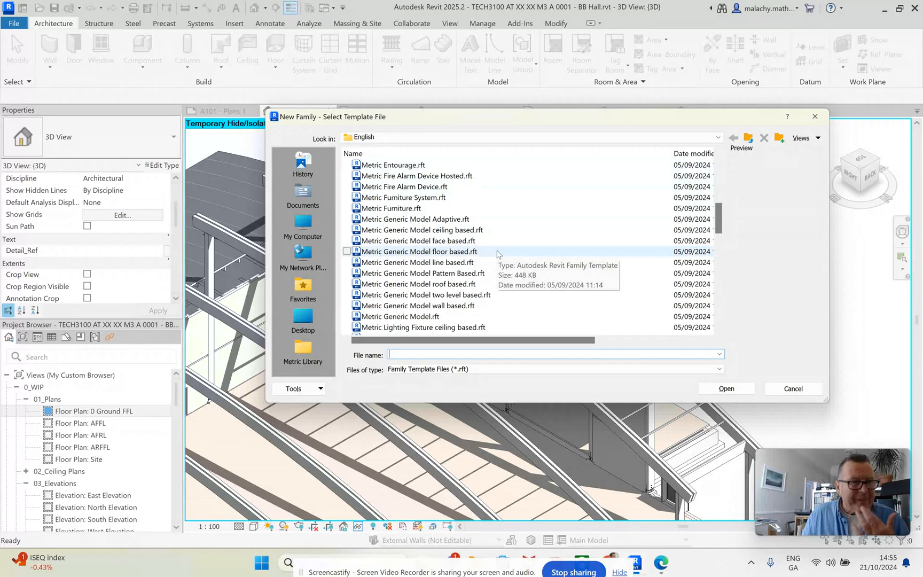
pyautogui.scroll(-4, 498, 254)
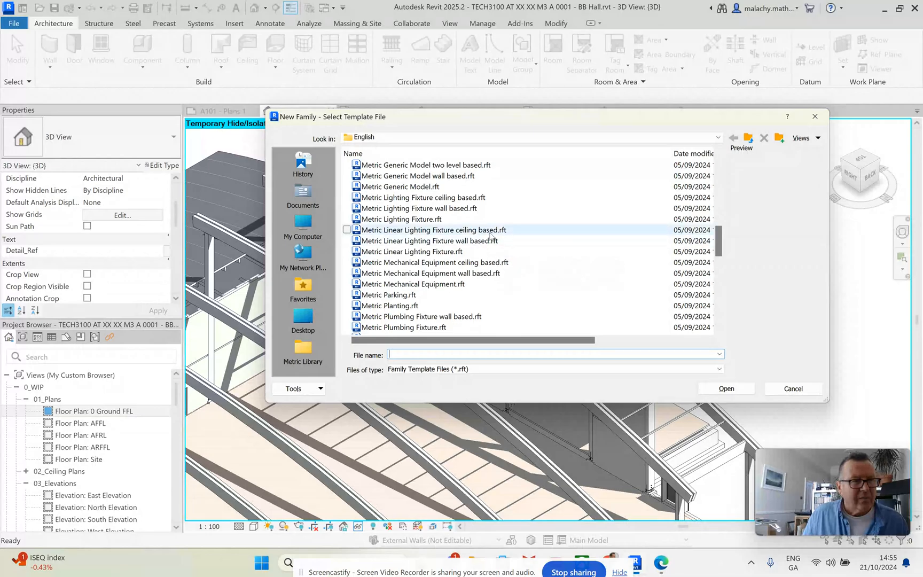
pyautogui.scroll(1, 490, 235)
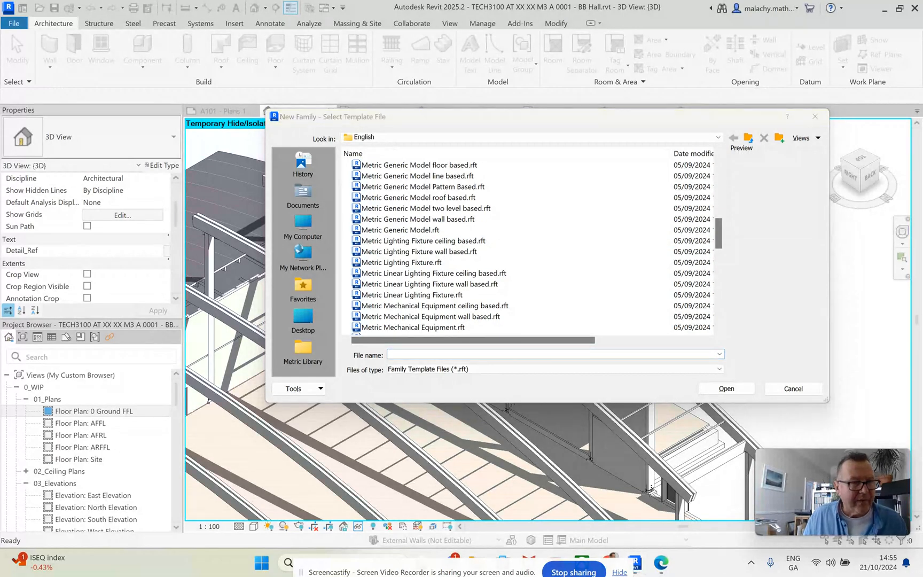
pyautogui.scroll(-3, 529, 246)
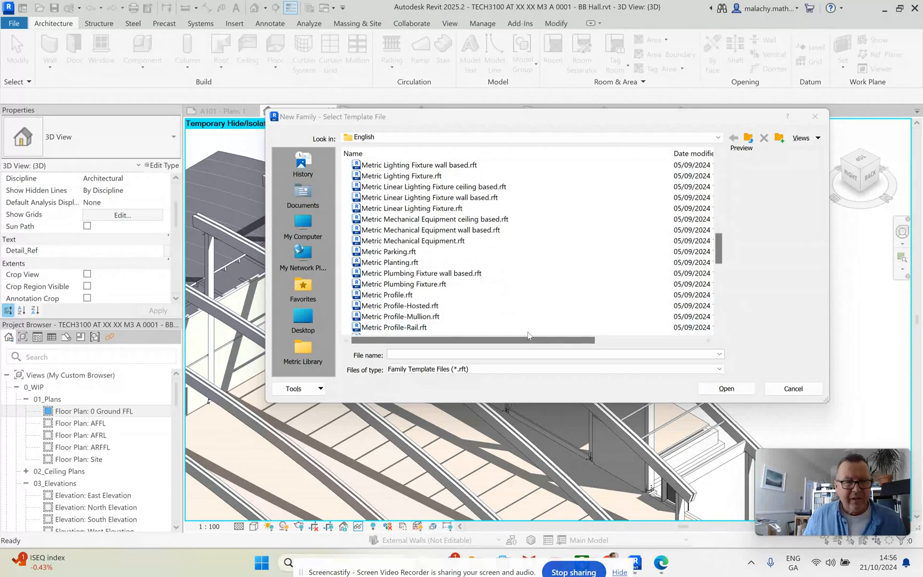
pyautogui.click(396, 318)
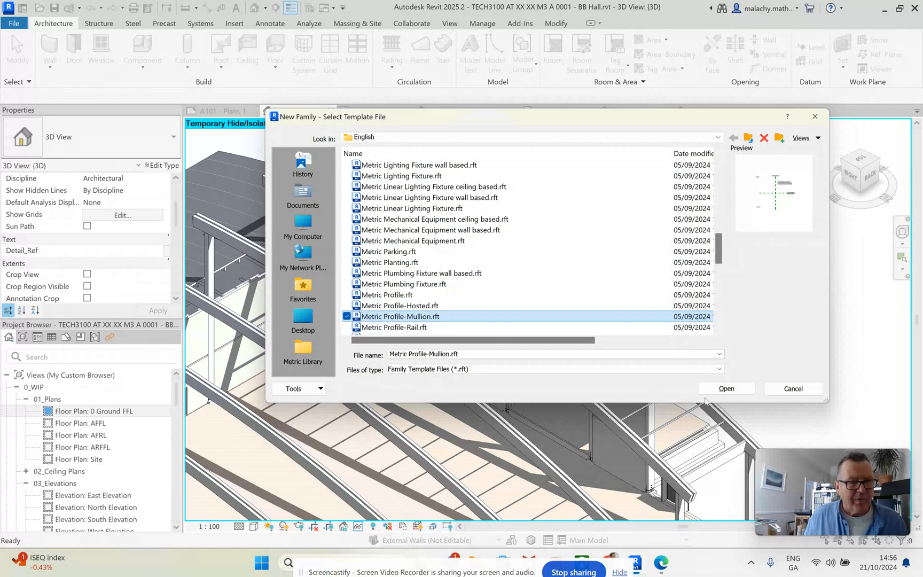
pyautogui.click(726, 389)
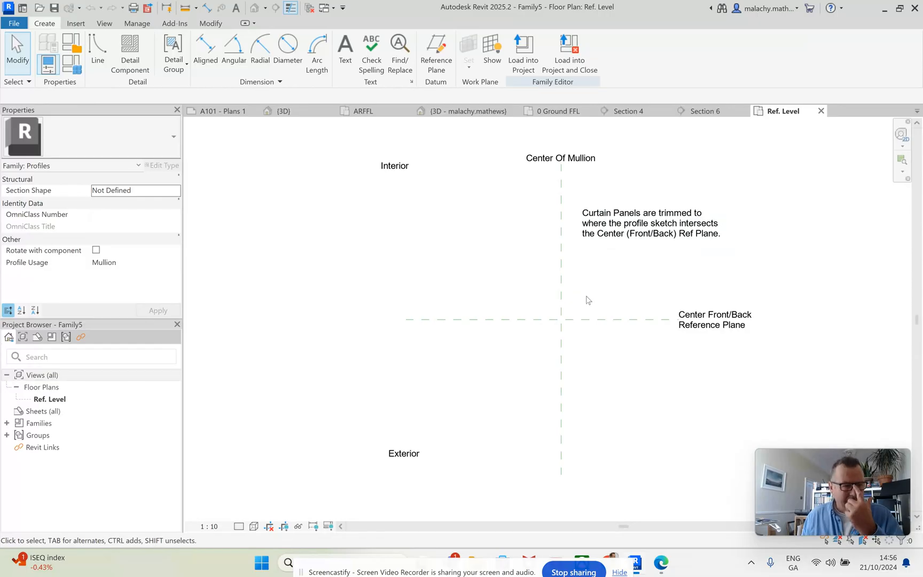
# - Draw a closed rectangular mullion profile 100 mm wide and 250 mm high, centred on the two reference planes
pyautogui.click(98, 51)
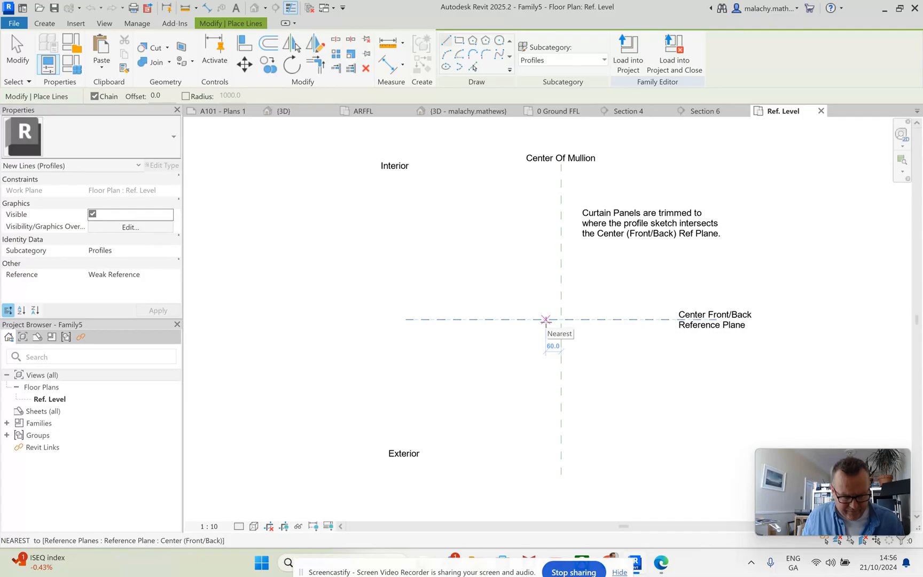
pyautogui.scroll(3, 548, 320)
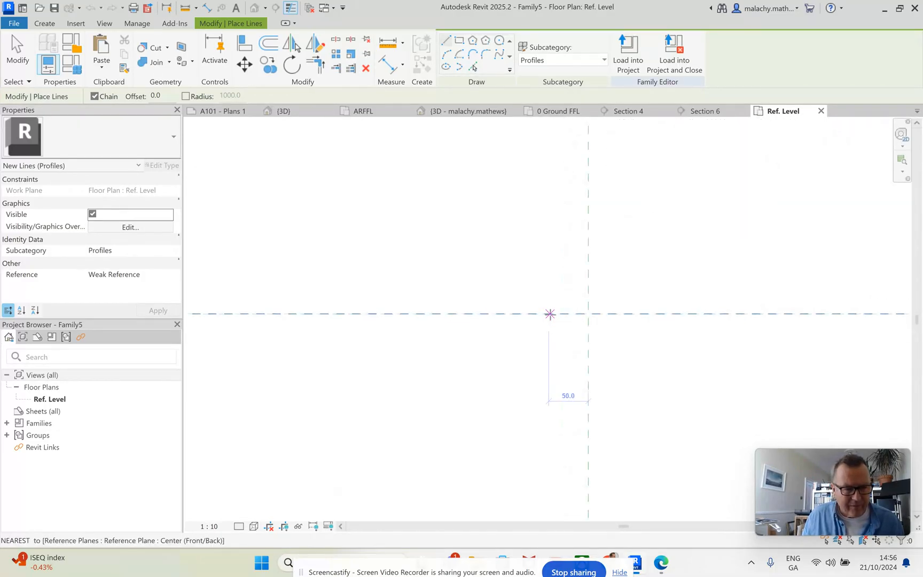
pyautogui.click(549, 314)
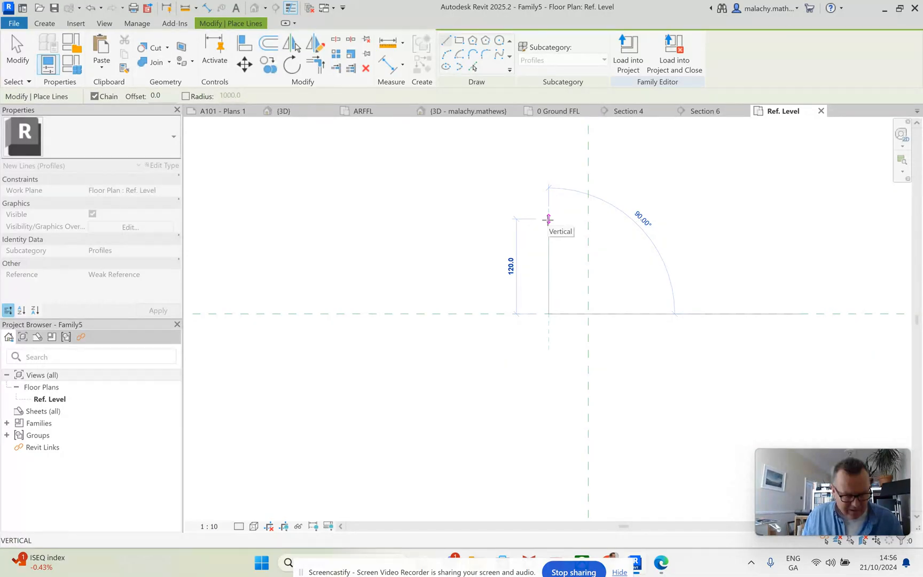
pyautogui.click(548, 215)
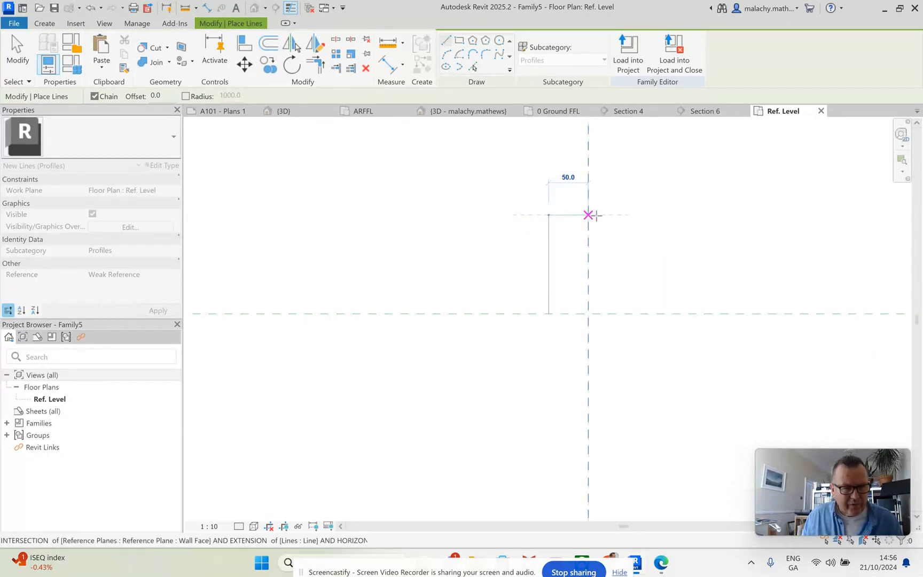
pyautogui.click(629, 215)
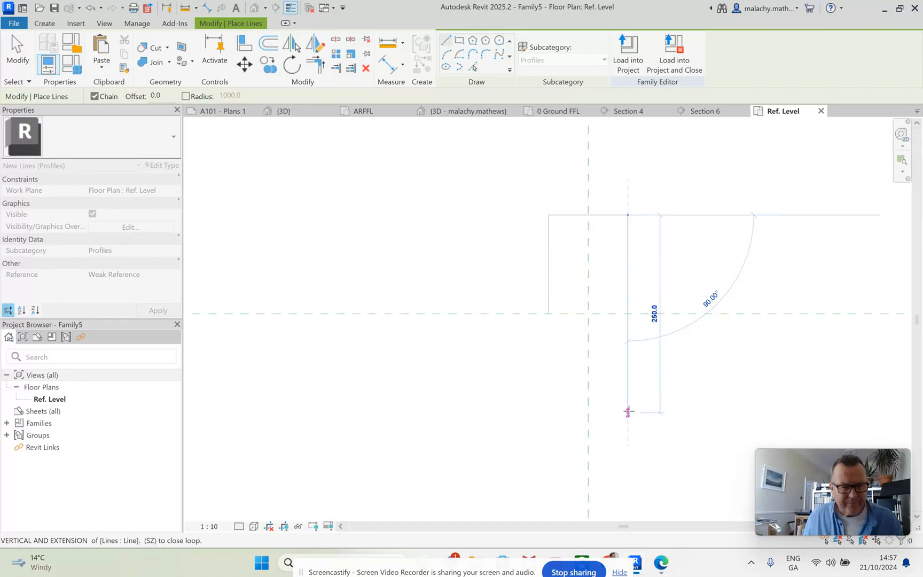
pyautogui.click(628, 413)
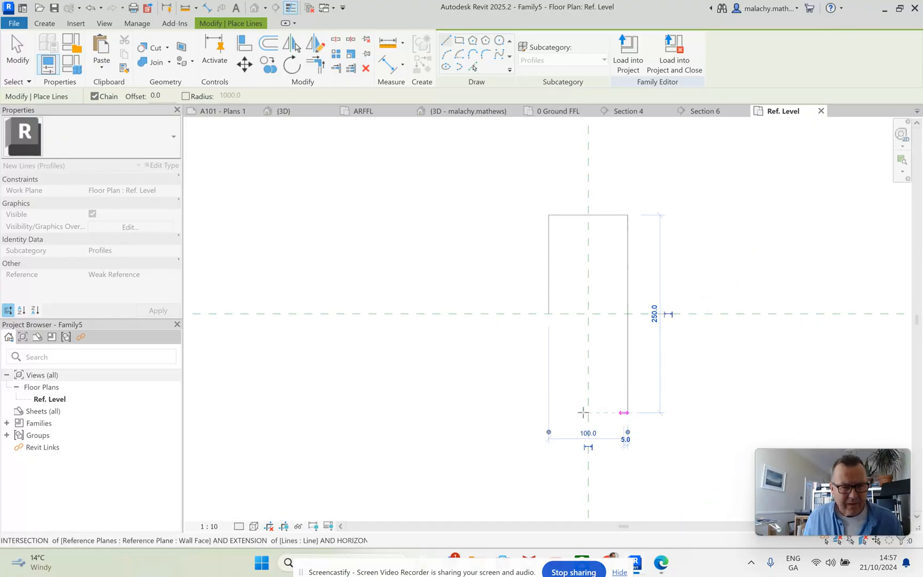
pyautogui.click(549, 413)
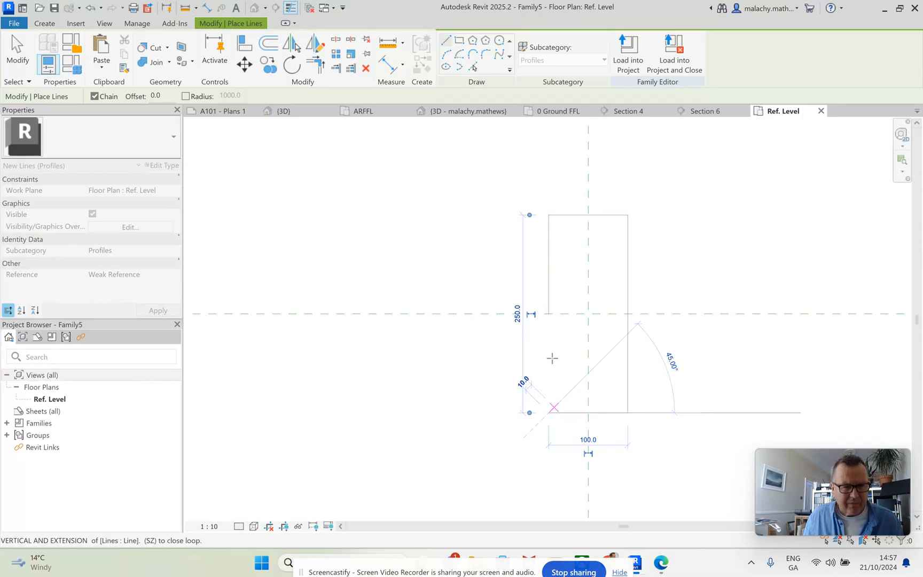
pyautogui.click(550, 314)
pyautogui.press('Escape')
pyautogui.press('Escape')
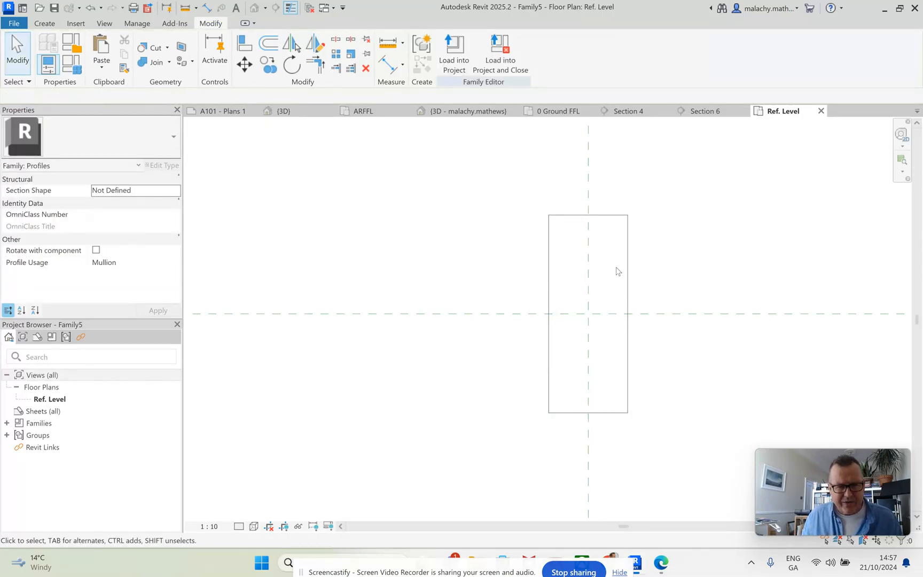
# - Move the whole rectangle 125 mm towards the exterior so its upper edge's midpoint sits on the intersection of the reference planes
pyautogui.moveTo(641, 199); pyautogui.dragTo(610, 237)
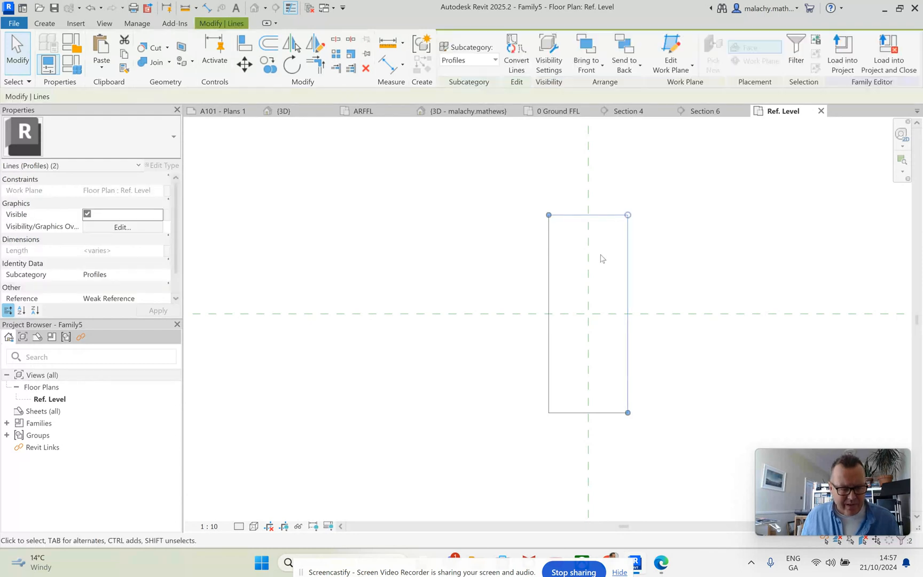
pyautogui.moveTo(556, 394); pyautogui.dragTo(532, 410)
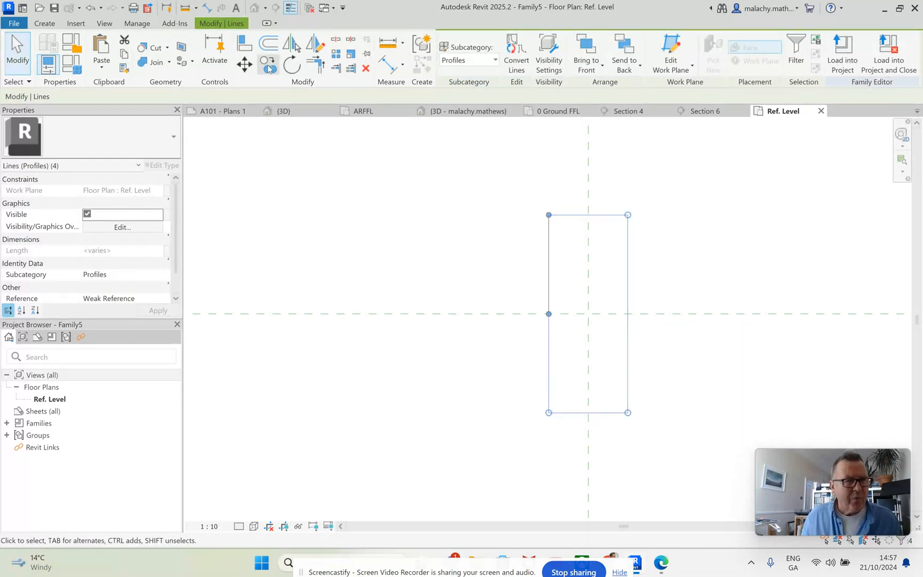
pyautogui.click(246, 65)
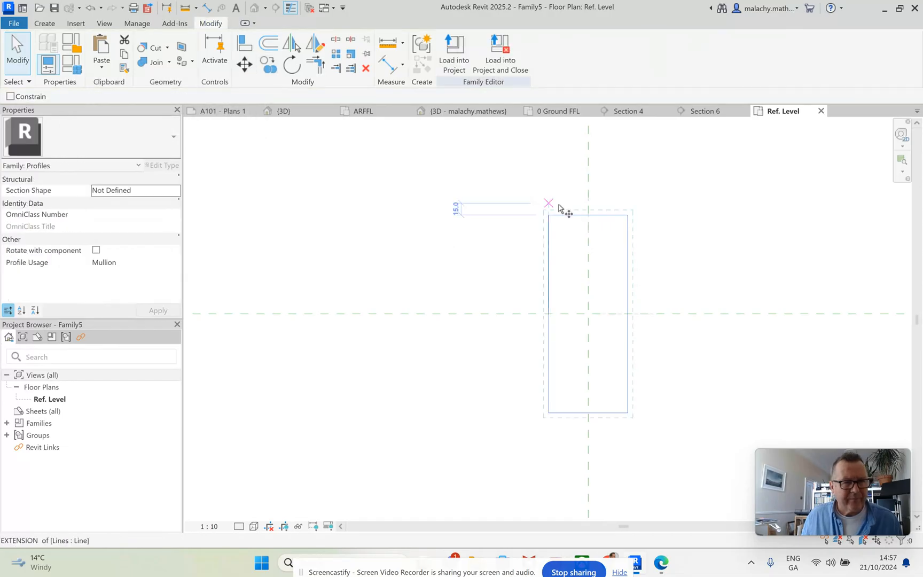
pyautogui.click(588, 215)
pyautogui.click(588, 314)
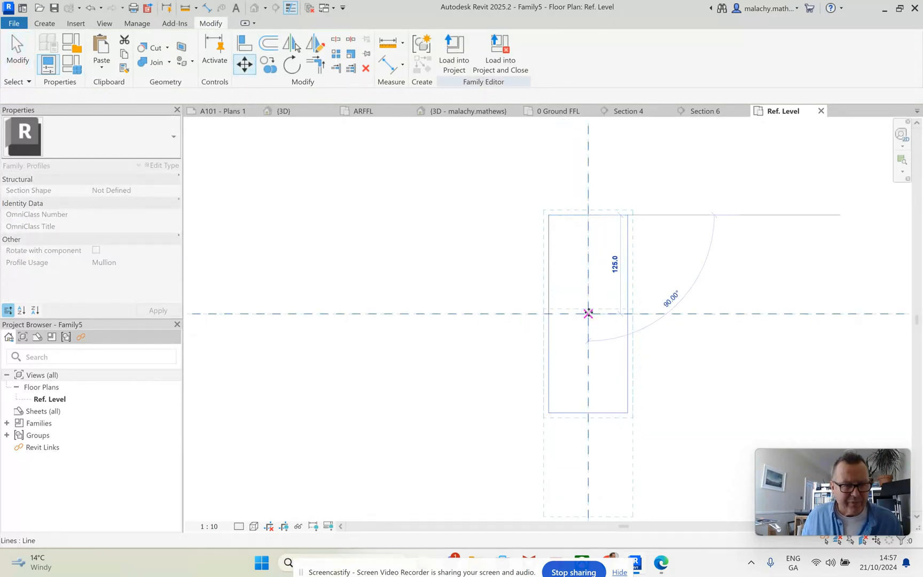
pyautogui.scroll(-3, 491, 214)
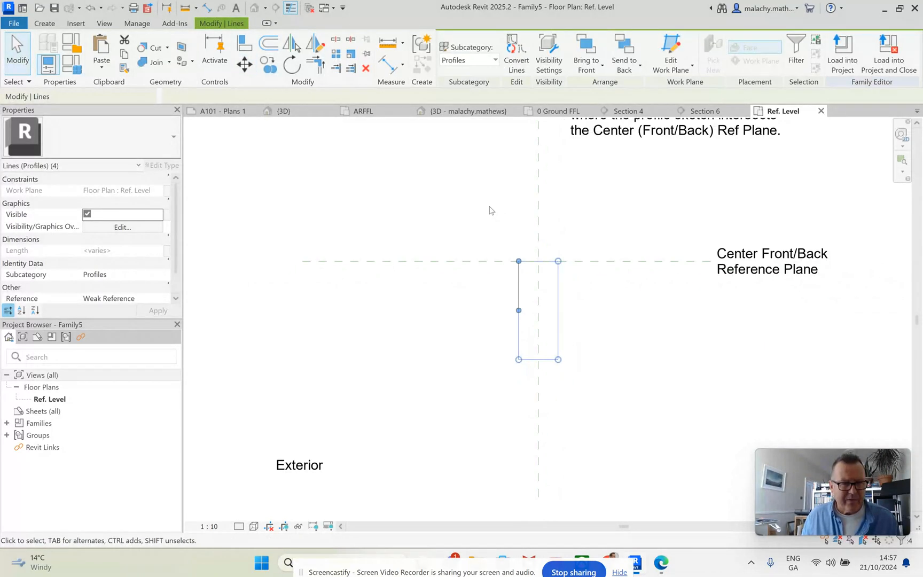
pyautogui.click(469, 187)
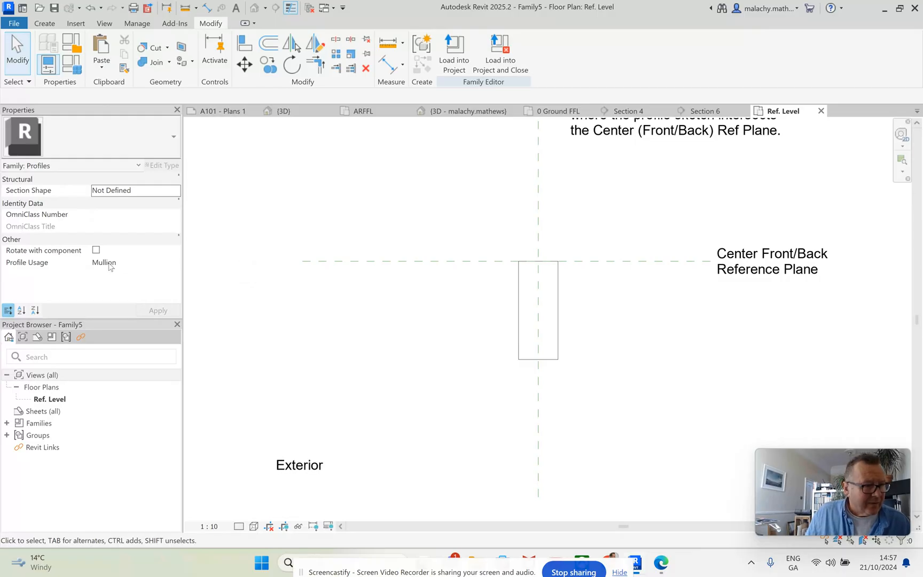
# - Review the available Profile Usage options for the family and keep the usage set to Mullion
pyautogui.click(172, 262)
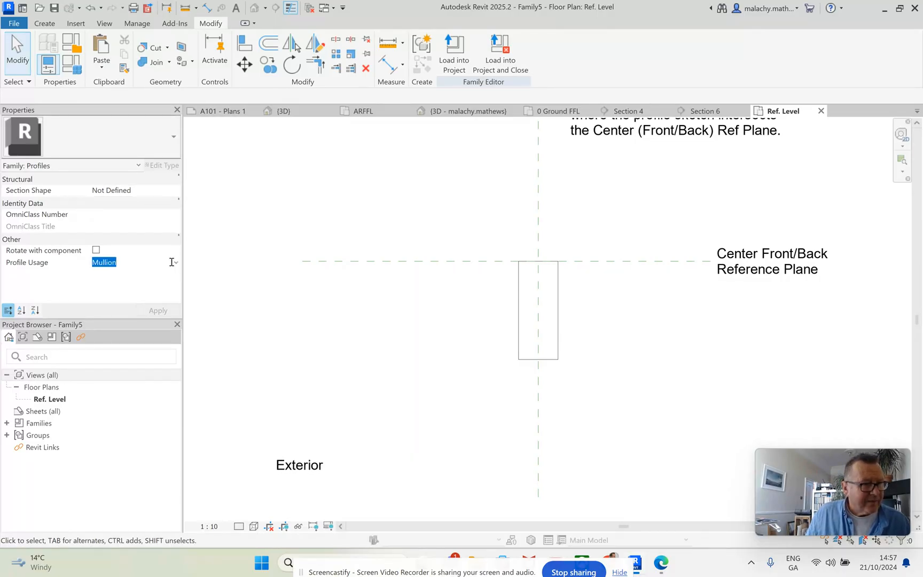
pyautogui.click(177, 264)
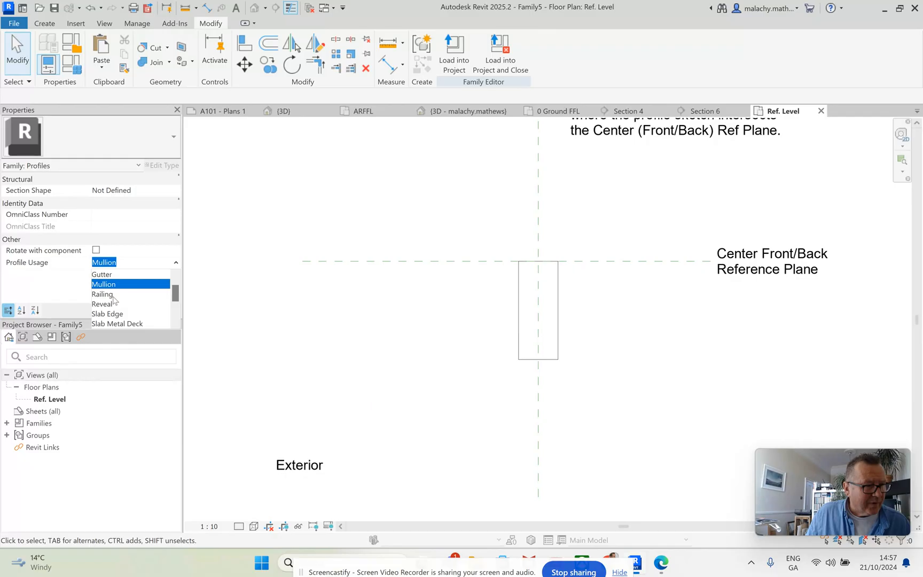
pyautogui.scroll(2, 129, 315)
pyautogui.scroll(-7, 129, 314)
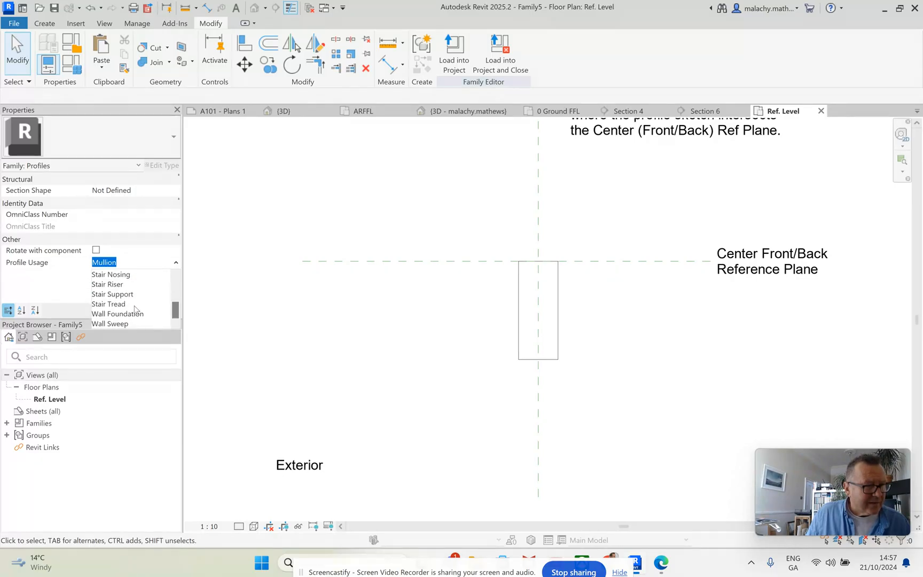
pyautogui.scroll(7, 136, 304)
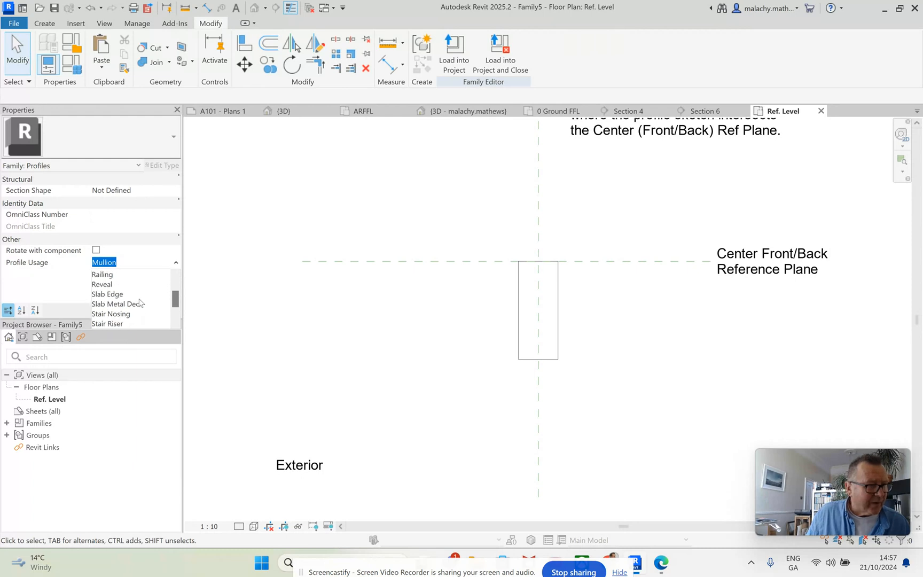
pyautogui.click(132, 305)
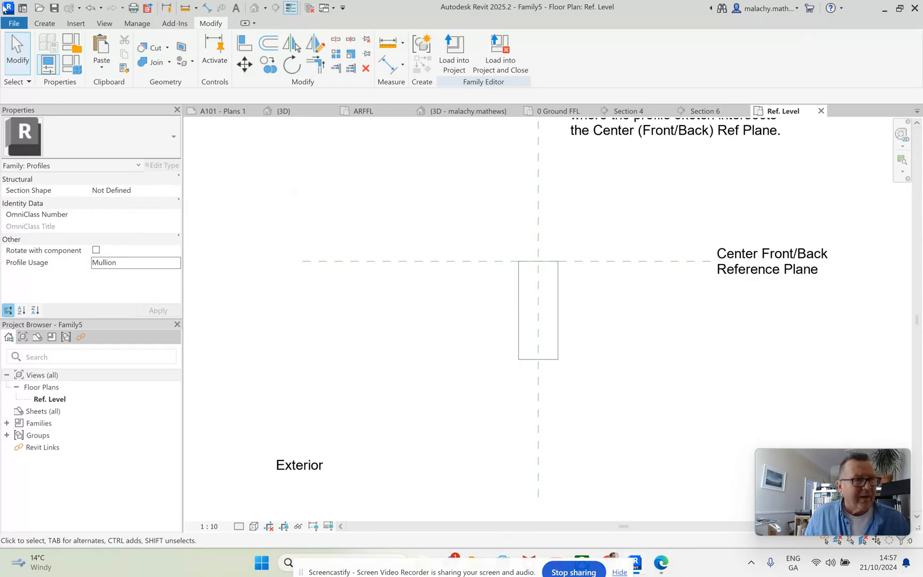
# - Save the profile family as Laminated Secondary in the Family Templates folder
pyautogui.click(22, 24)
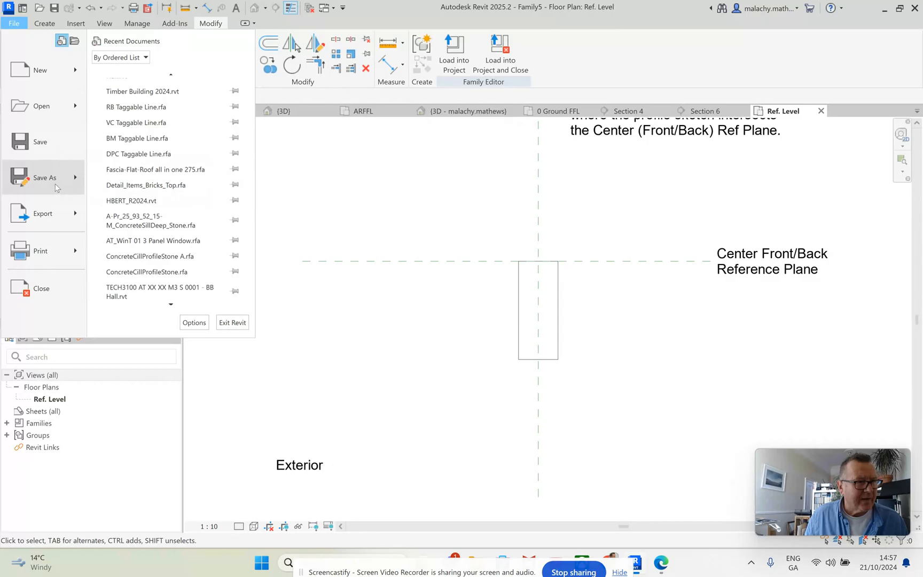
pyautogui.moveTo(56, 183)
pyautogui.click(142, 170)
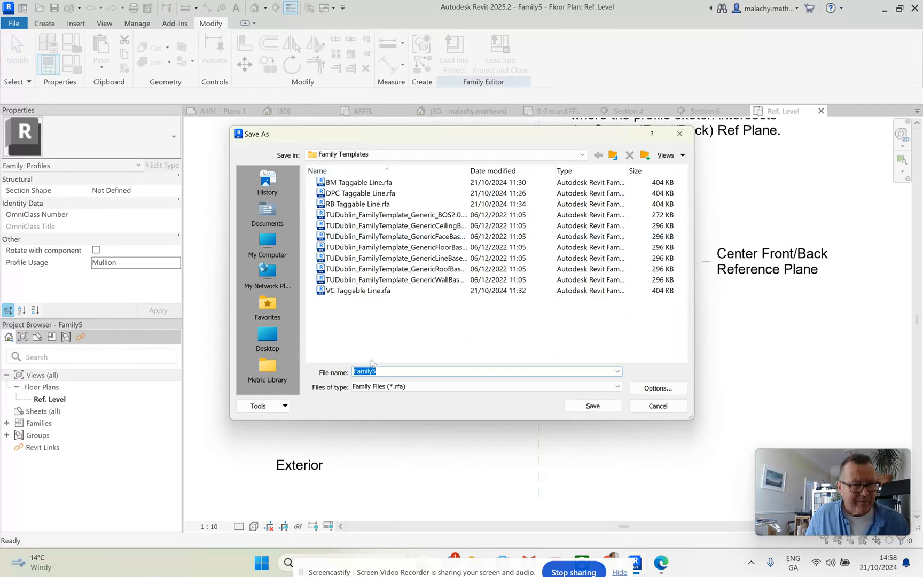
pyautogui.click(355, 371)
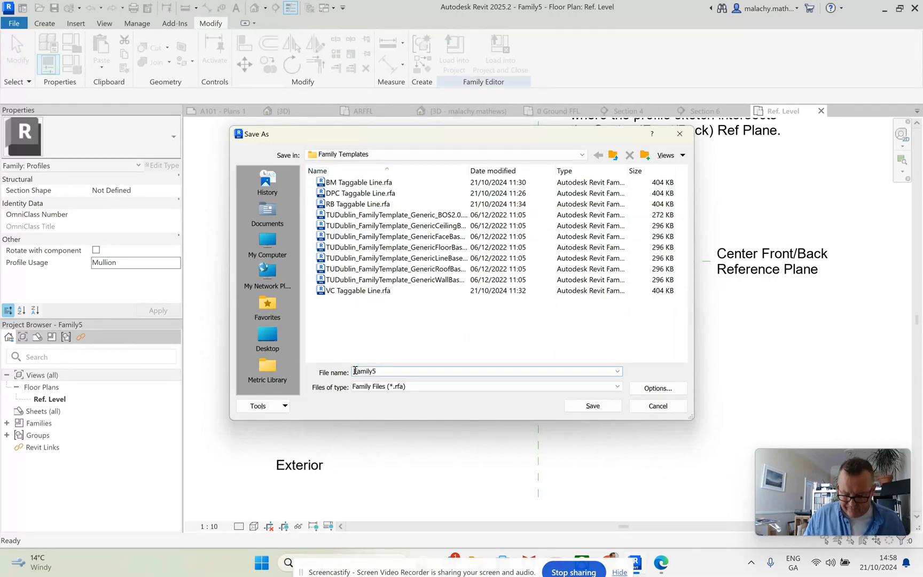
pyautogui.moveTo(390, 371); pyautogui.dragTo(349, 372)
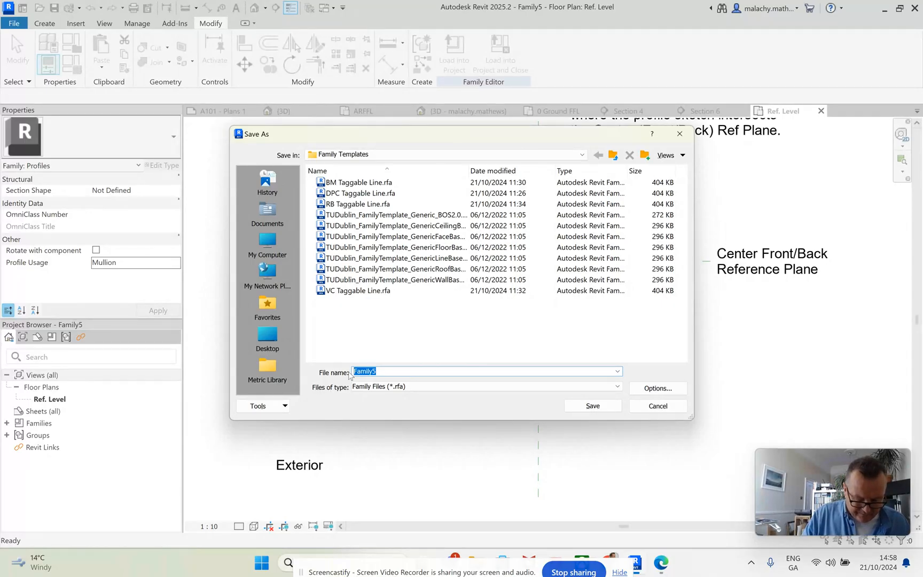
pyautogui.write('L')
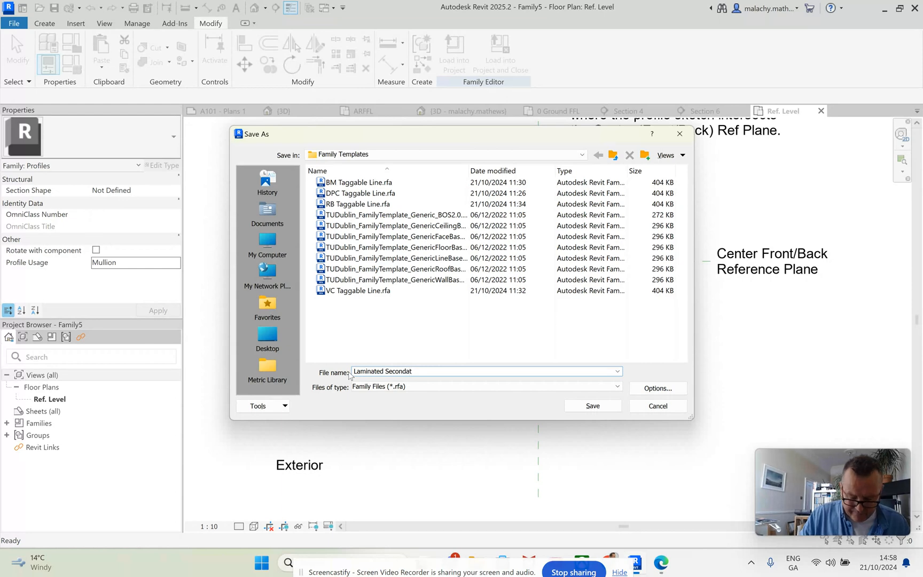
pyautogui.click(594, 406)
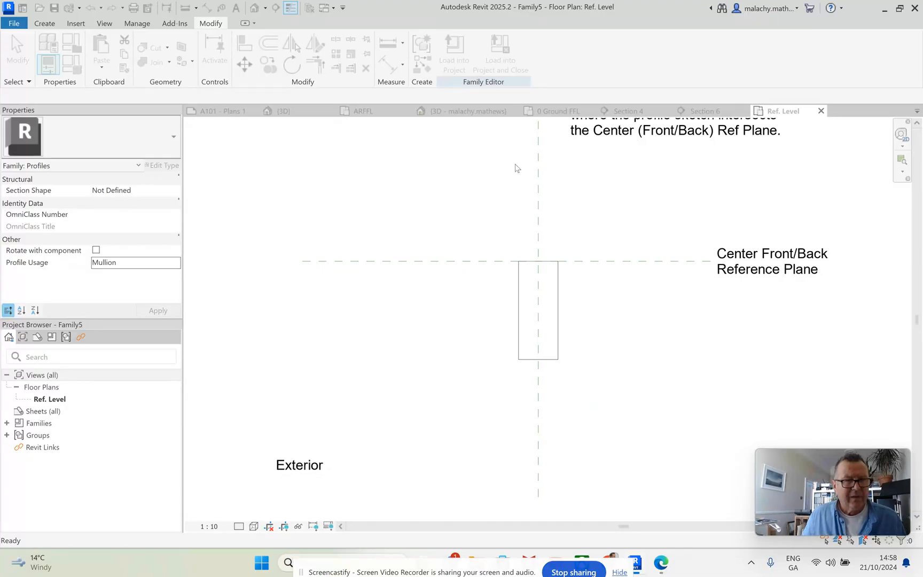
# - Load the profile family into Timber Building 2024.rvt and return to the BB Hall project's 3D view
pyautogui.click(455, 61)
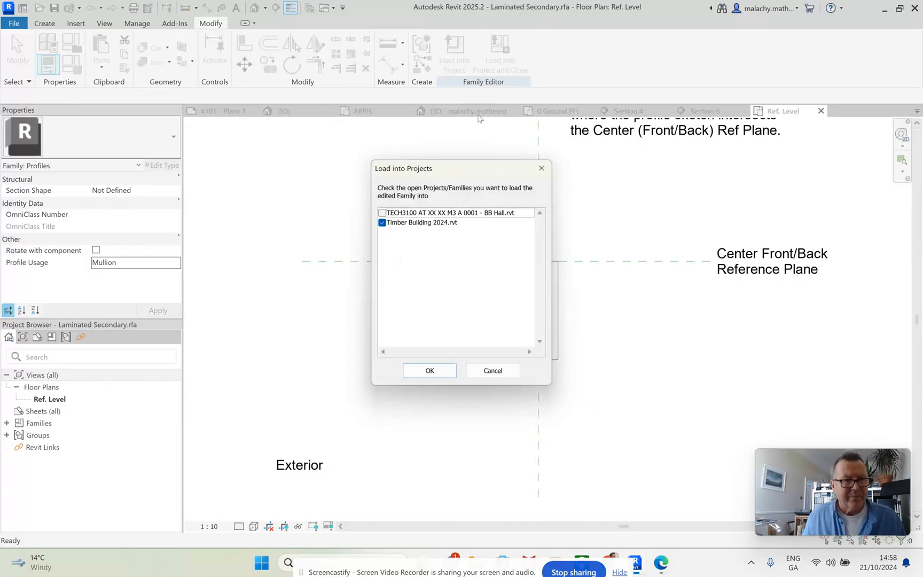
pyautogui.click(430, 371)
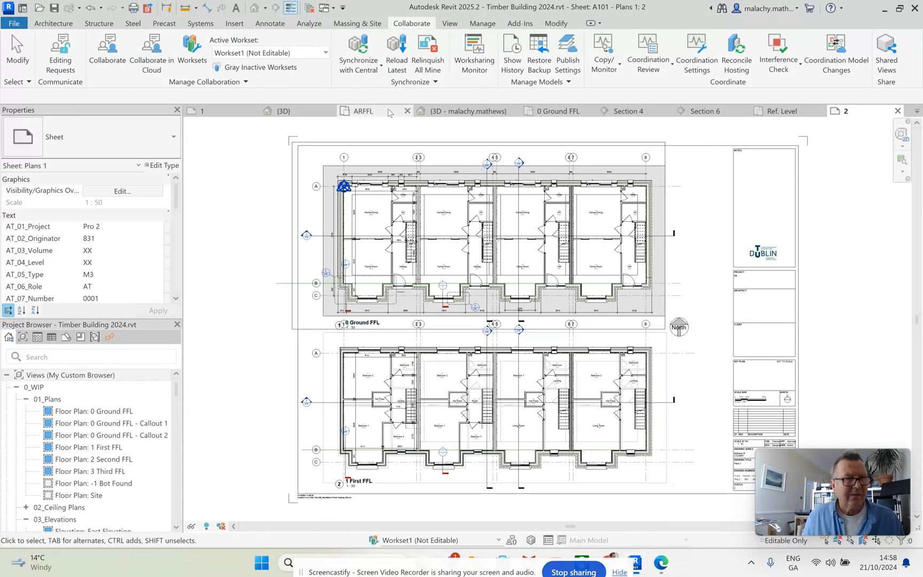
pyautogui.click(305, 113)
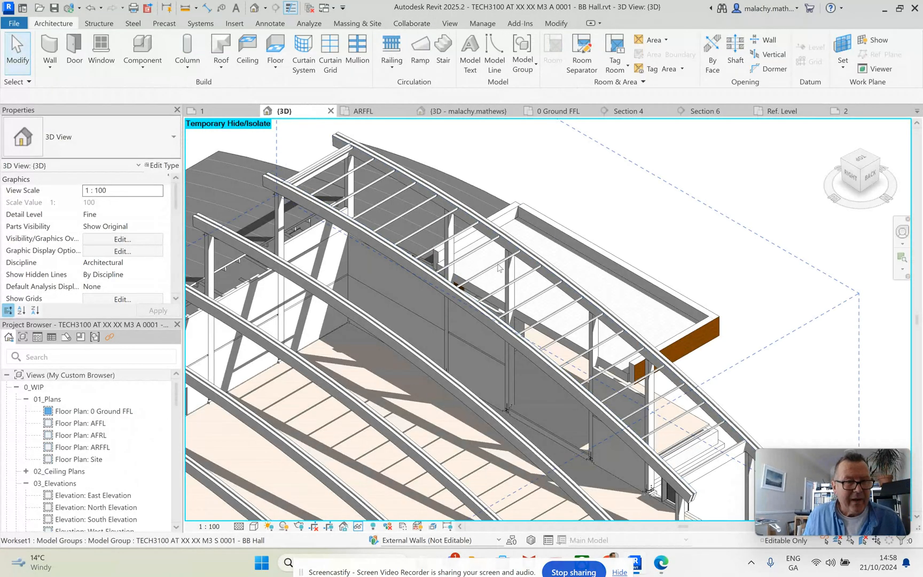
# - Examine the interior mullion types offered for Grid 1 in the sloped glazing roof's type properties
pyautogui.click(478, 284)
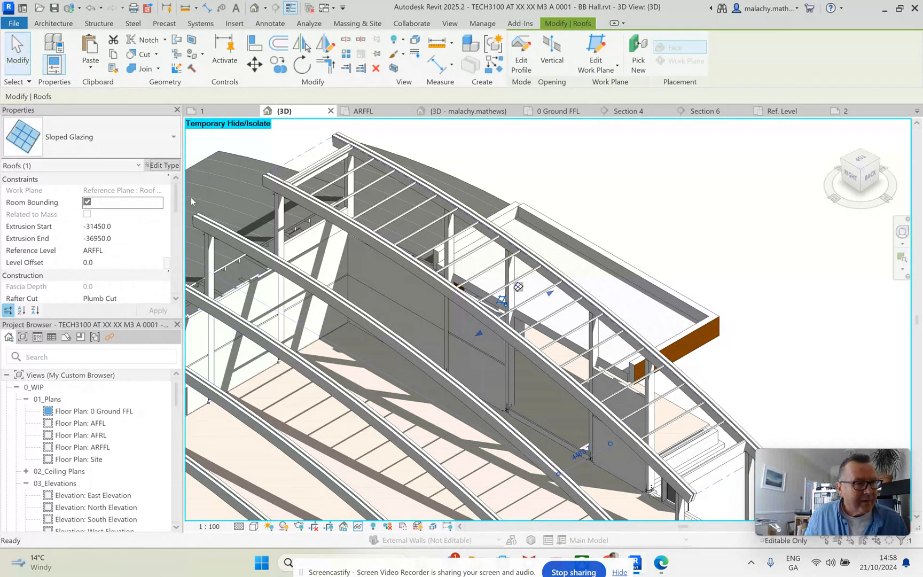
pyautogui.click(163, 165)
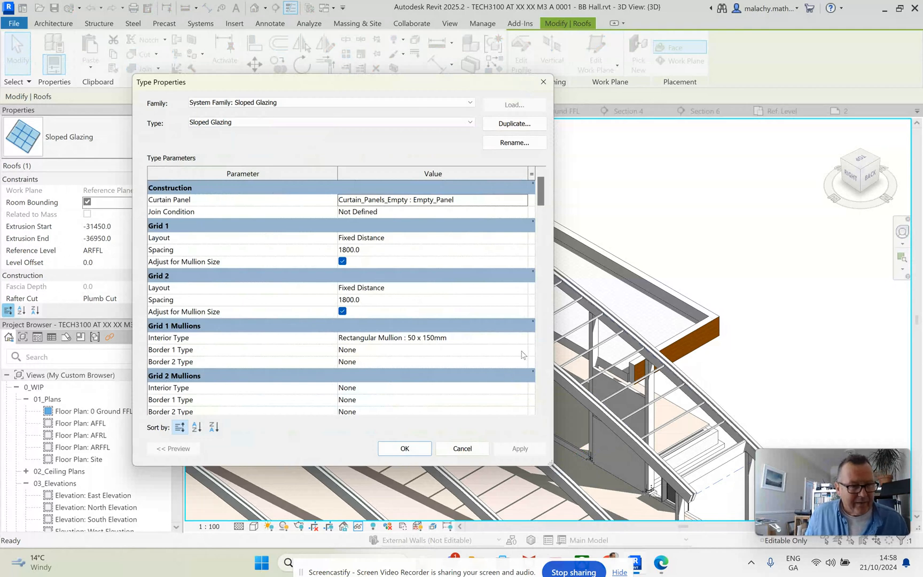
pyautogui.click(523, 337)
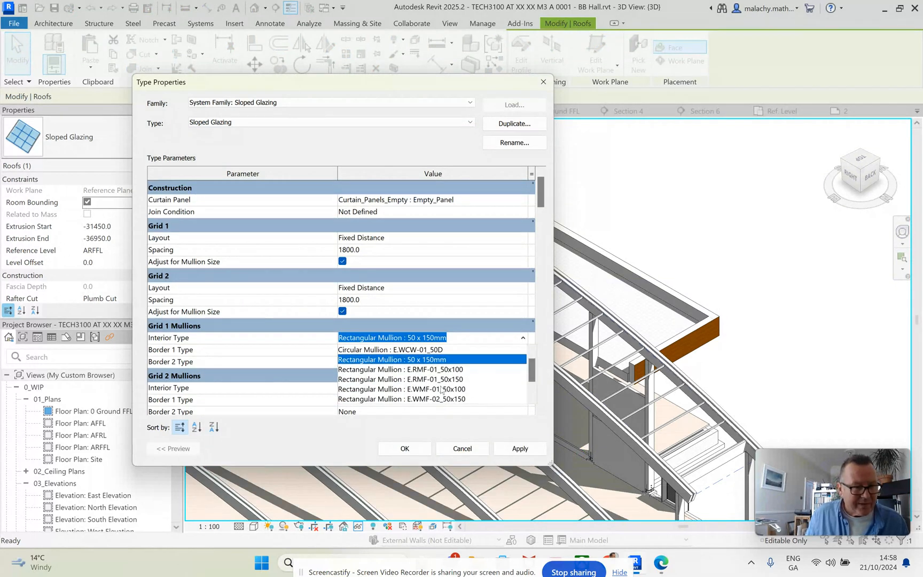
pyautogui.scroll(-2, 441, 392)
pyautogui.scroll(2, 441, 392)
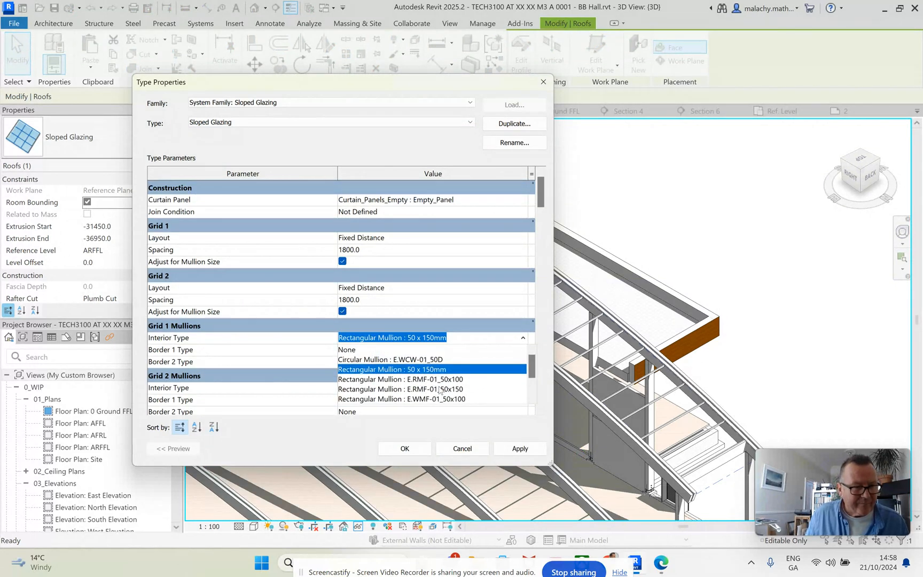
pyautogui.scroll(-2, 442, 391)
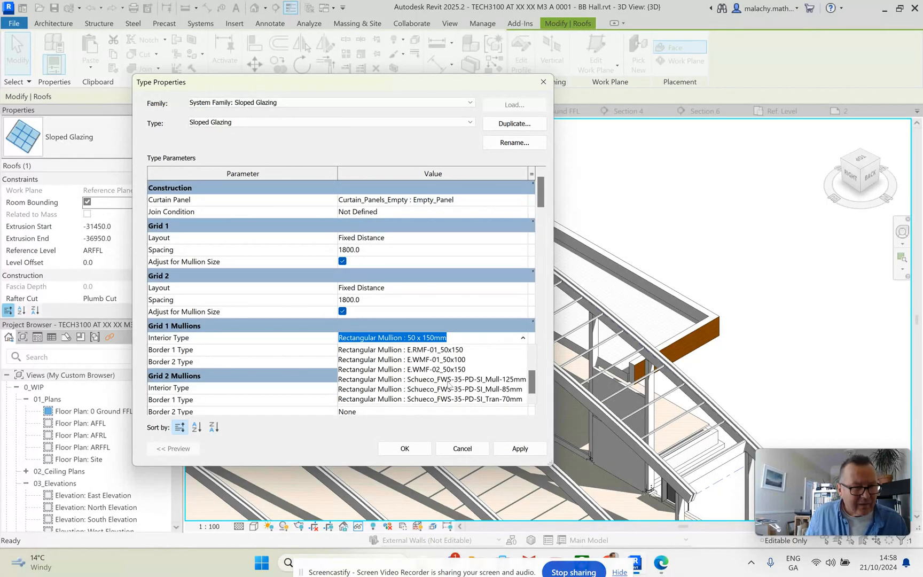
pyautogui.scroll(2, 452, 378)
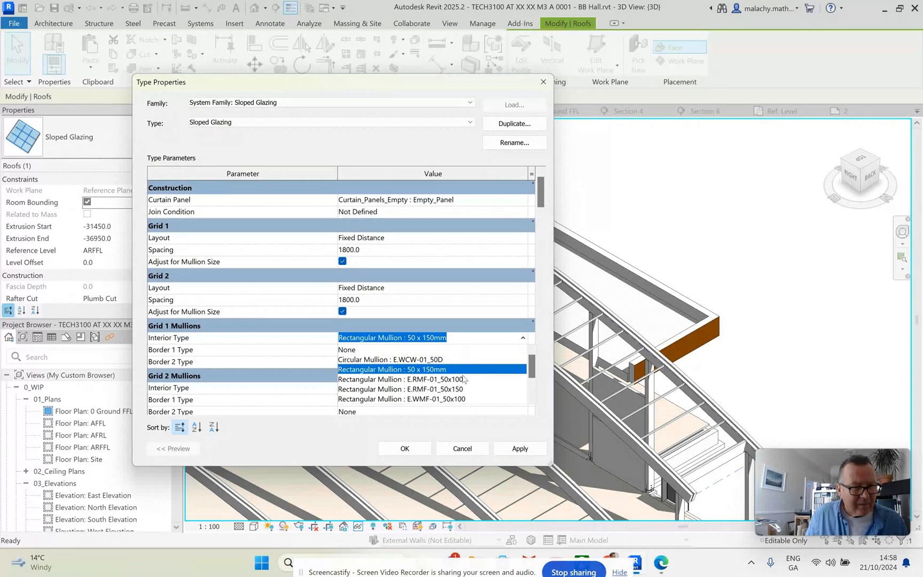
pyautogui.scroll(-2, 464, 379)
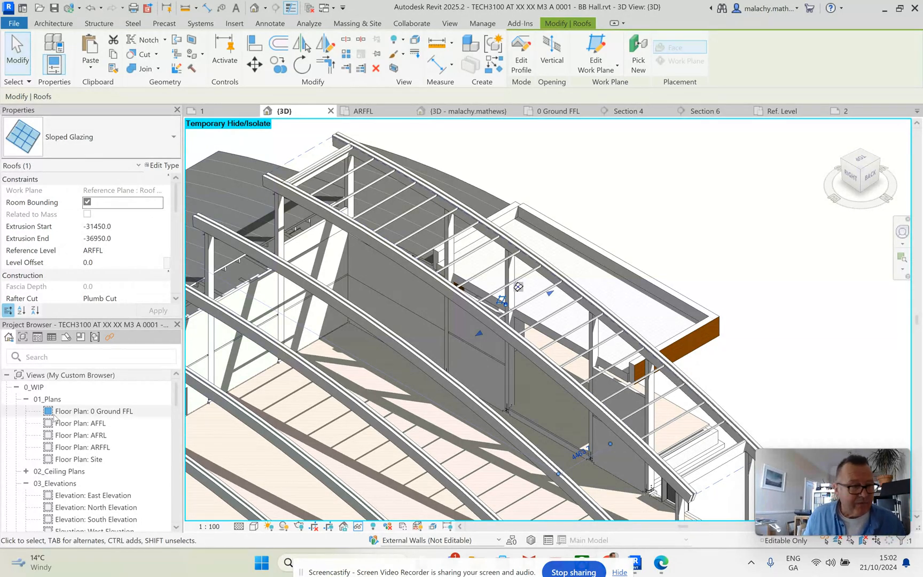
# - Locate the Curtain Wall Mullions category among the BB Hall project's families and expand it to show its mullion families
pyautogui.scroll(-15, 120, 424)
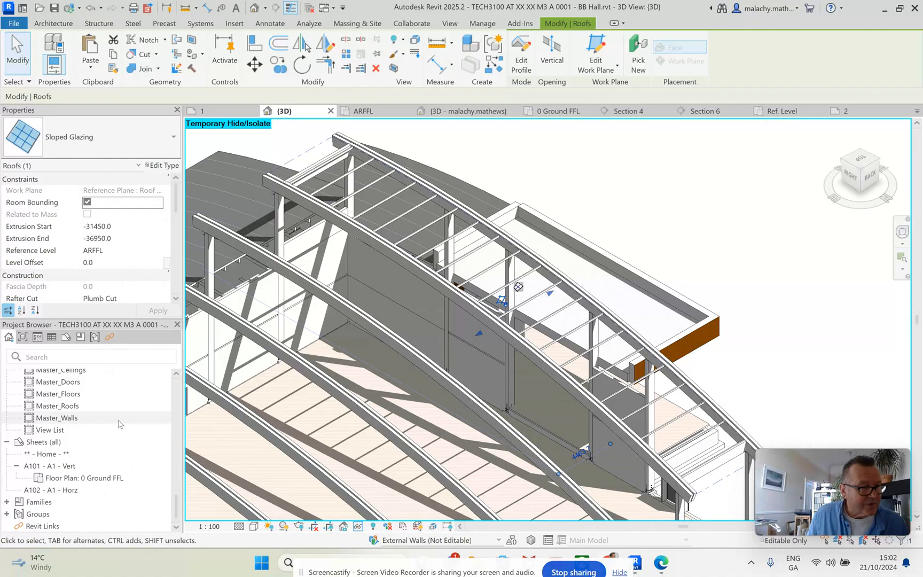
pyautogui.click(7, 502)
pyautogui.scroll(-9, 80, 451)
pyautogui.scroll(-1, 88, 448)
pyautogui.scroll(4, 74, 417)
pyautogui.scroll(-2, 31, 486)
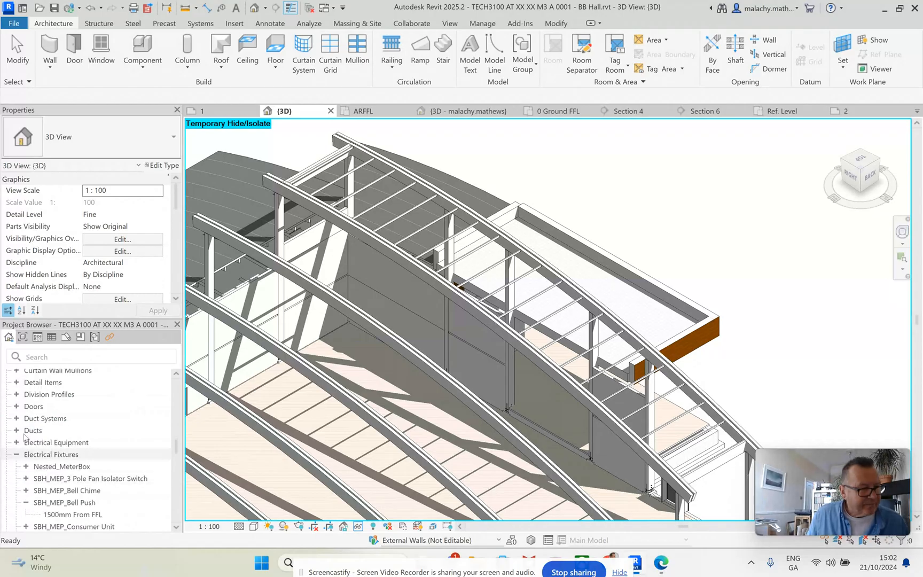
pyautogui.click(16, 454)
pyautogui.scroll(2, 21, 416)
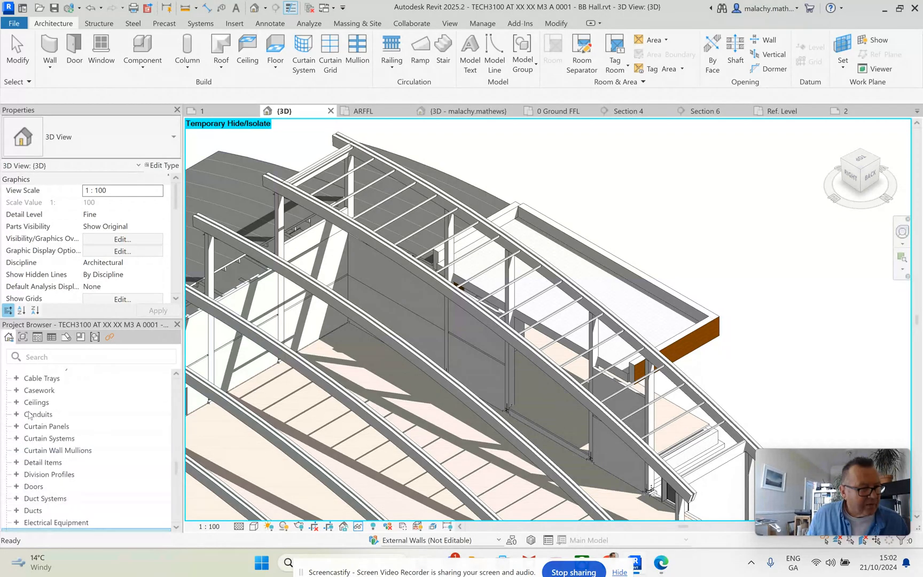
pyautogui.click(16, 450)
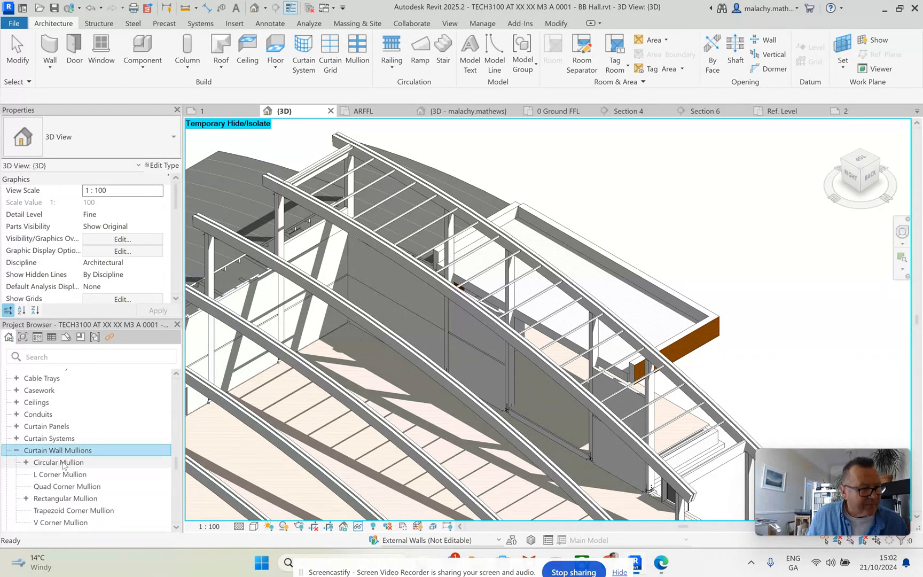
pyautogui.scroll(-4, 83, 459)
pyautogui.scroll(5, 86, 453)
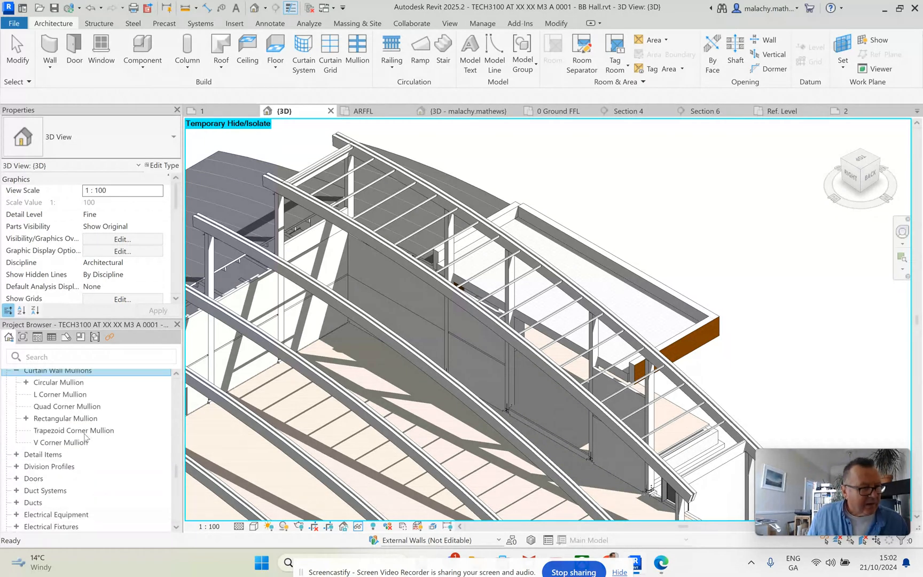
# - Create a new type named Secondary in the Rectangular Mullion family
pyautogui.rightClick(78, 453)
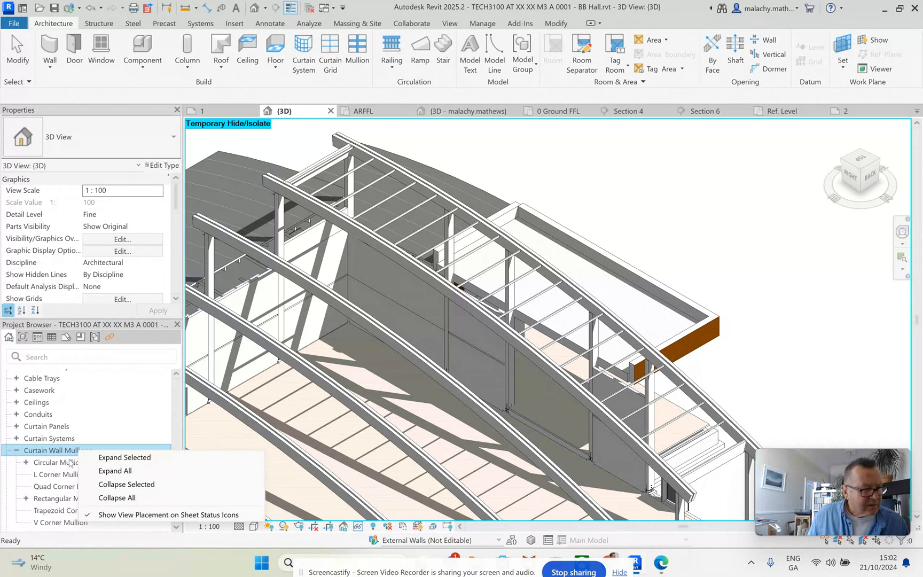
pyautogui.click(59, 498)
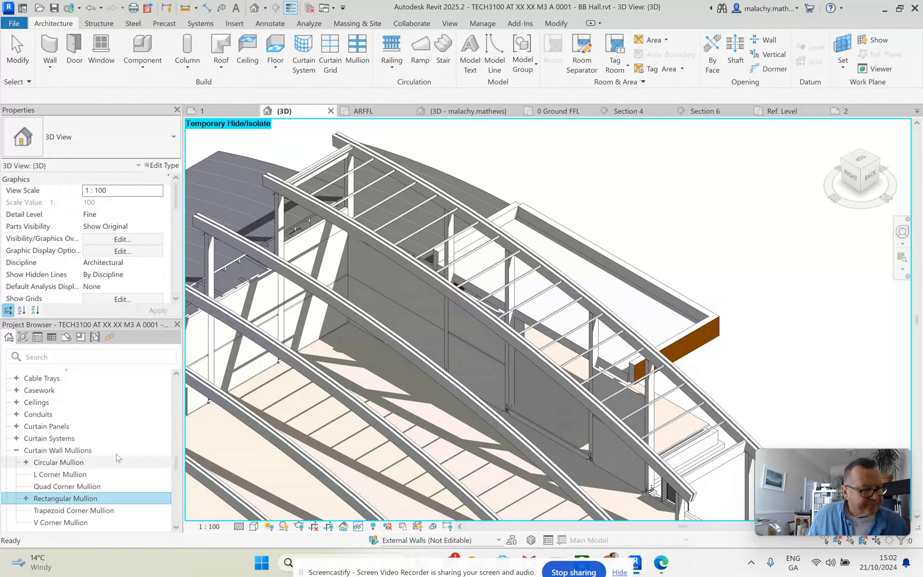
pyautogui.scroll(-3, 118, 458)
pyautogui.rightClick(93, 419)
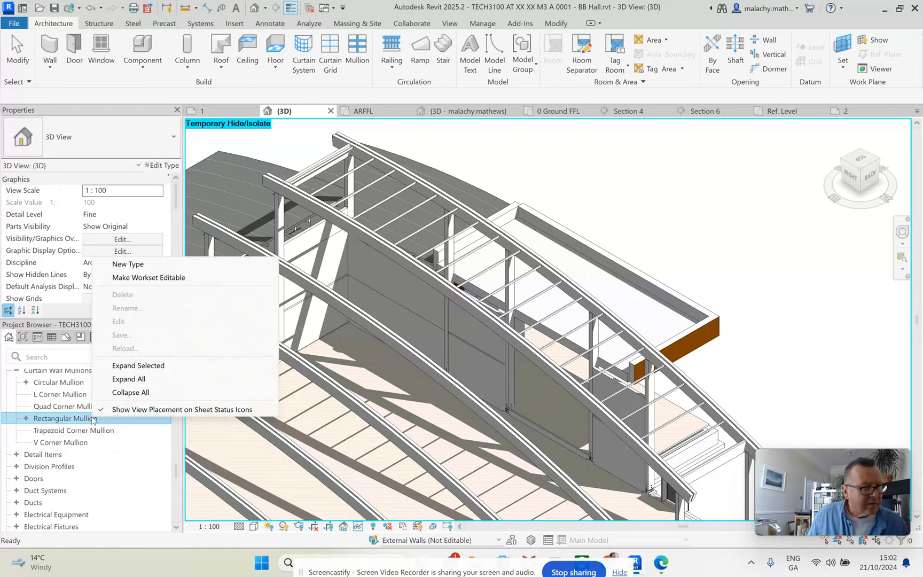
pyautogui.click(134, 265)
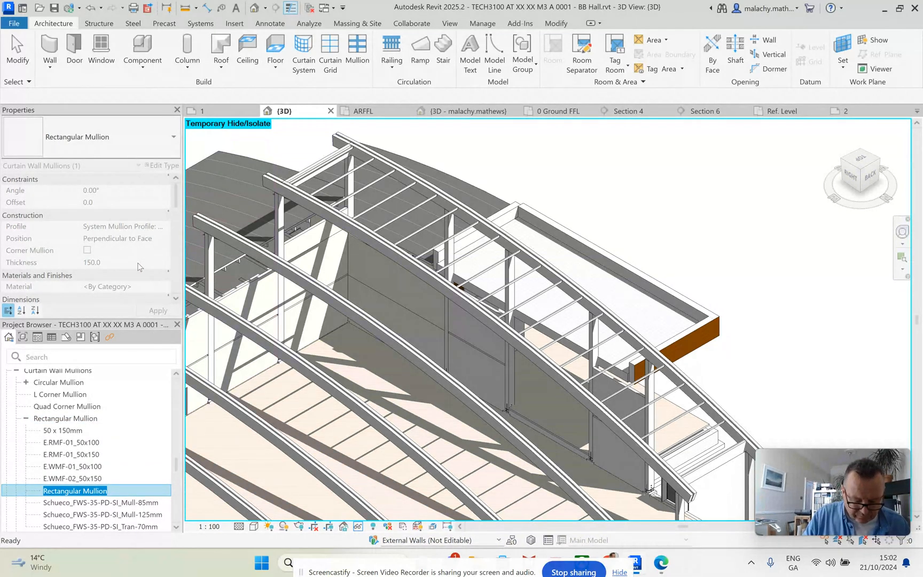
pyautogui.write('S')
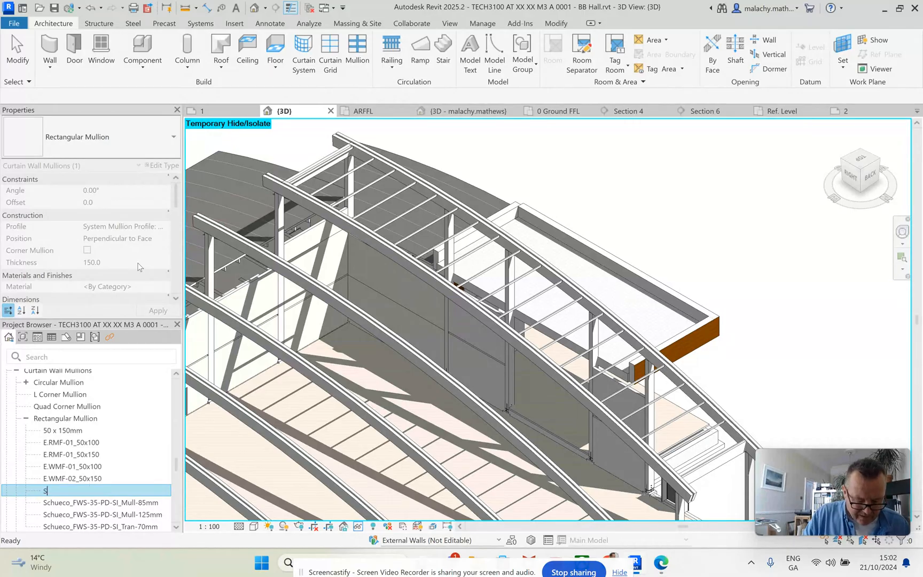
pyautogui.write('econdary')
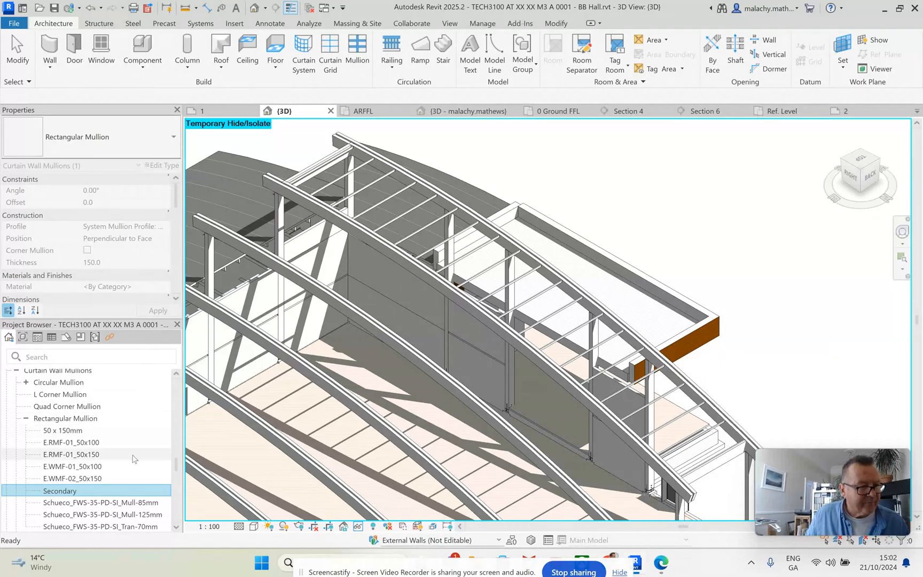
pyautogui.press('Return')
# - Open the type properties of the Secondary rectangular mullion and display the profiles available for it
pyautogui.click(73, 448)
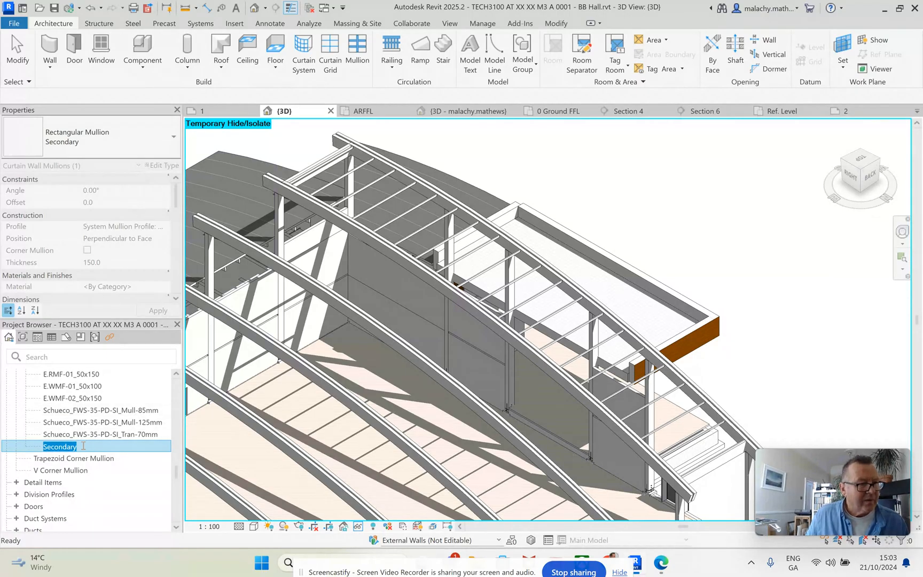
pyautogui.click(83, 445)
pyautogui.rightClick(82, 447)
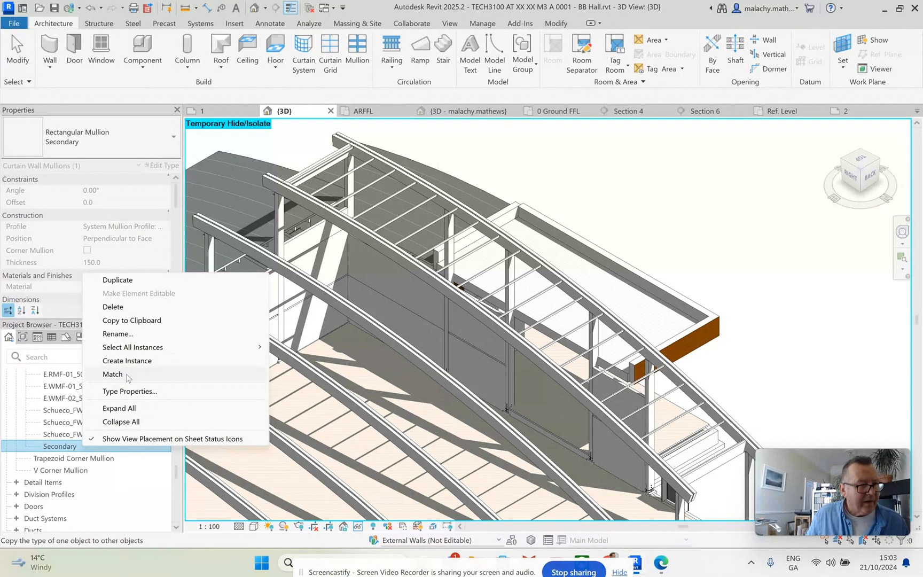
pyautogui.click(129, 391)
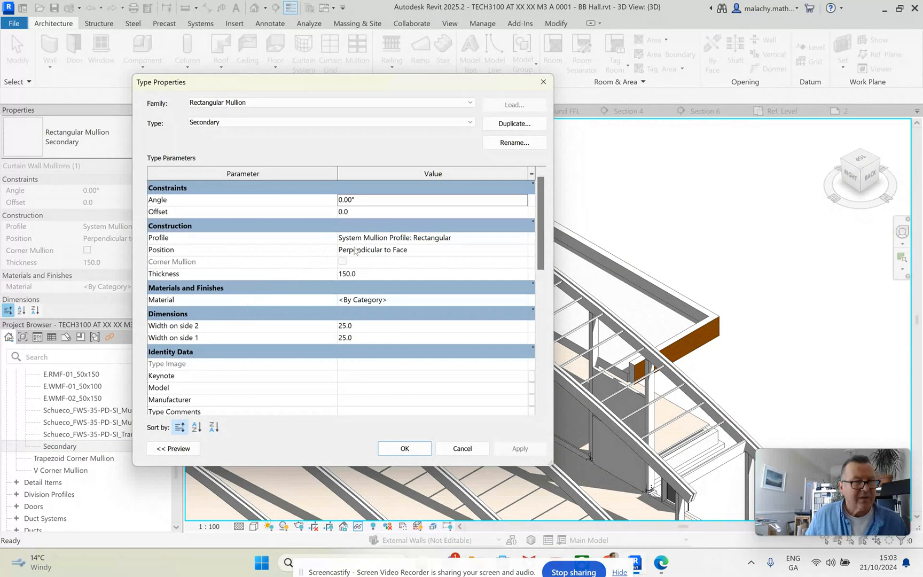
pyautogui.click(524, 240)
pyautogui.click(524, 240)
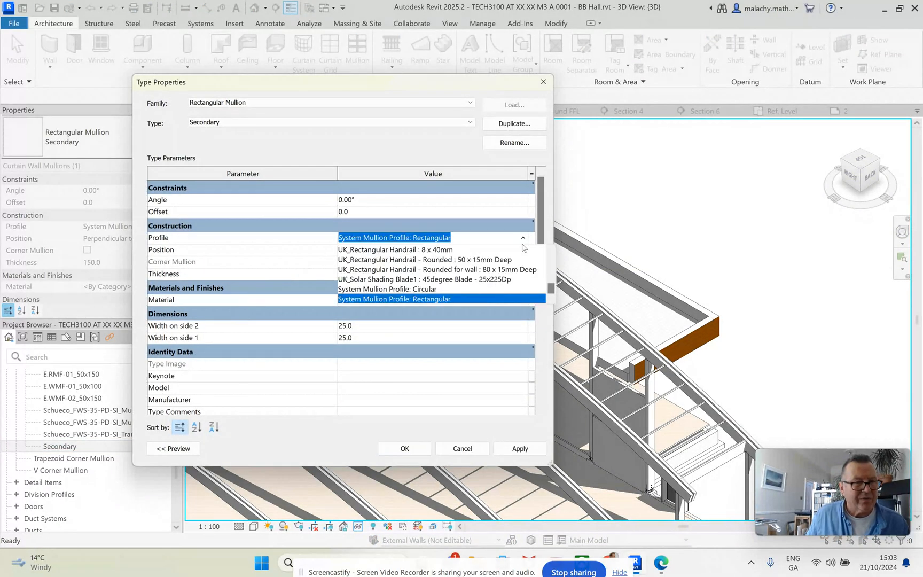
# - Look through the Secondary mullion type's available profiles for the custom laminated secondary profile
pyautogui.scroll(2, 446, 286)
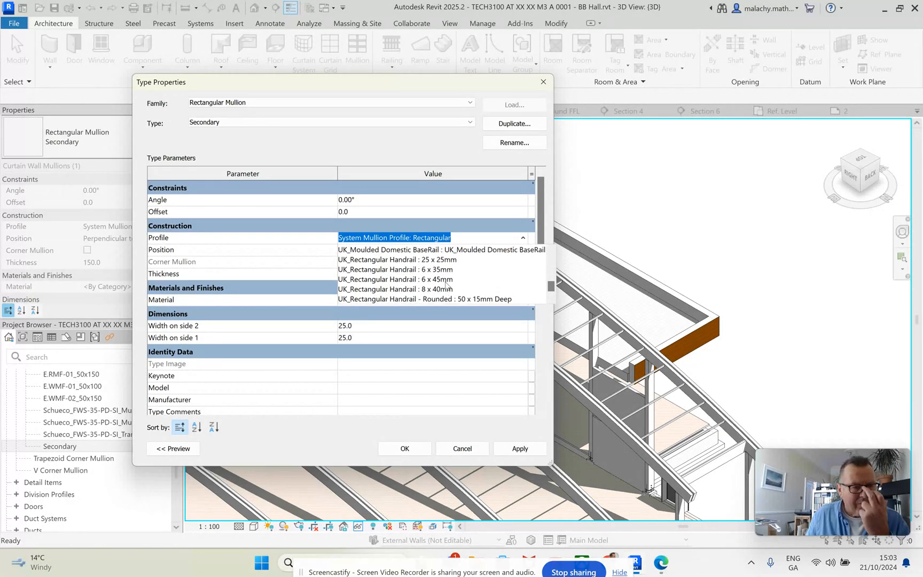
pyautogui.scroll(2, 447, 286)
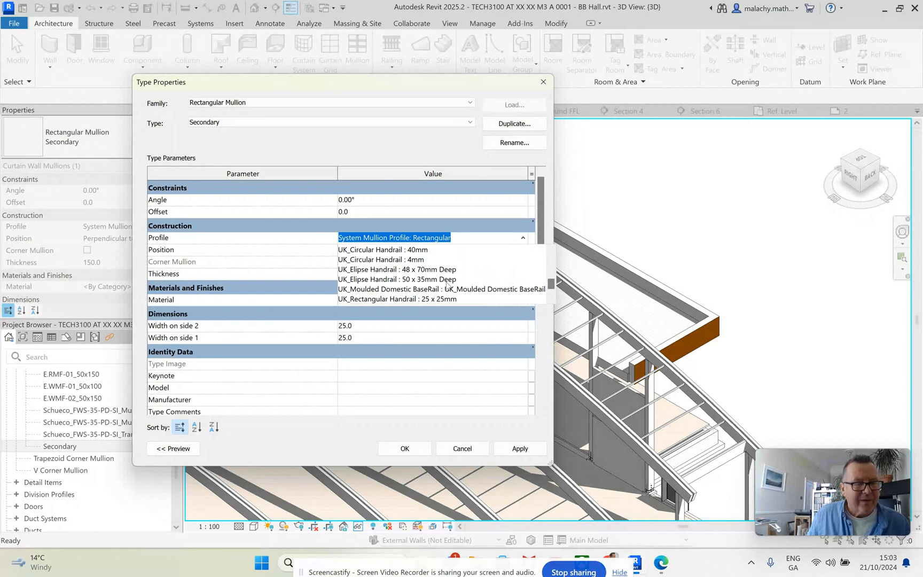
pyautogui.scroll(5, 447, 286)
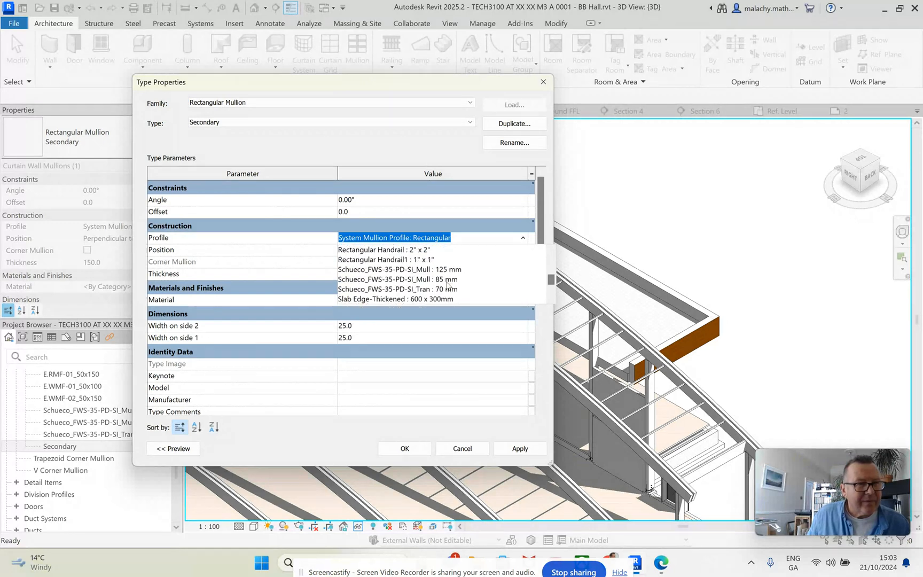
pyautogui.scroll(2, 448, 286)
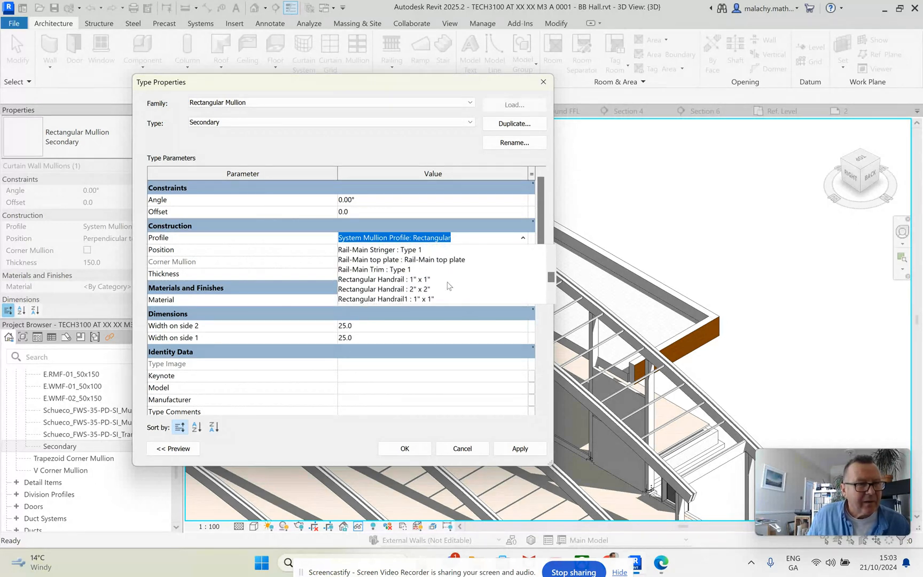
pyautogui.scroll(5, 448, 286)
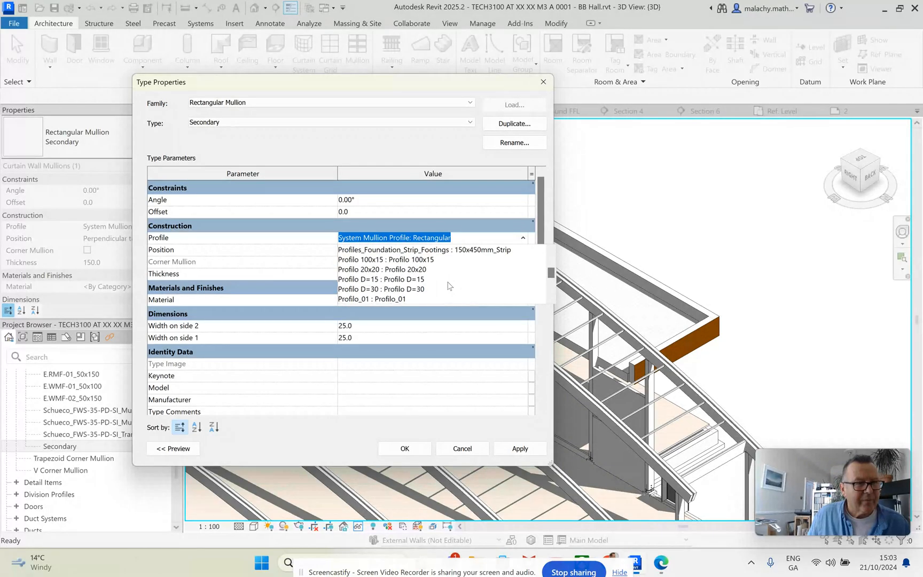
pyautogui.scroll(1, 447, 286)
pyautogui.scroll(2, 454, 285)
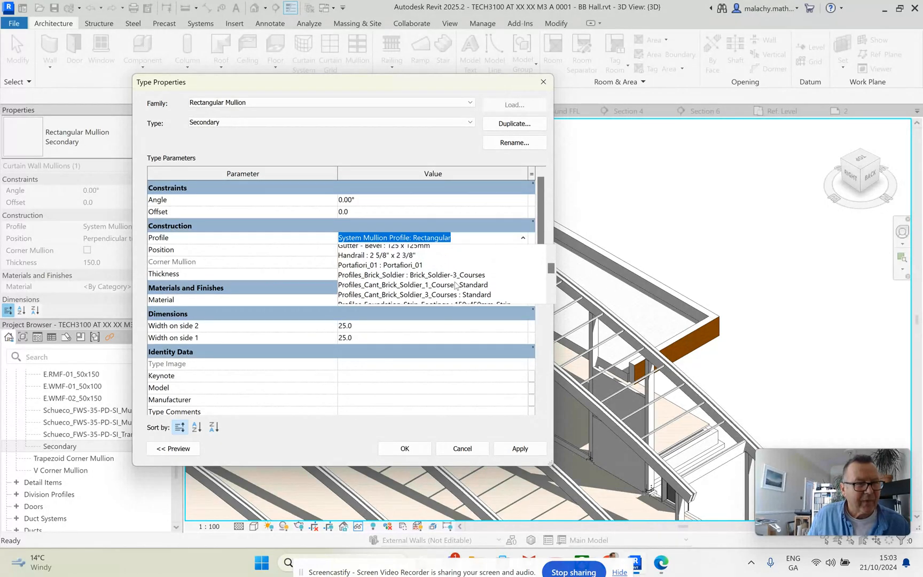
pyautogui.scroll(2, 457, 284)
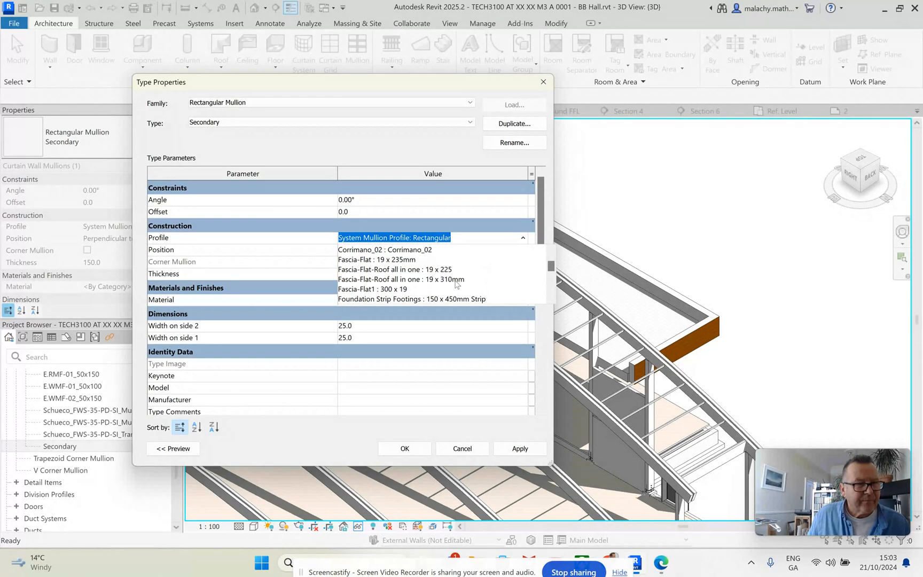
pyautogui.scroll(2, 457, 284)
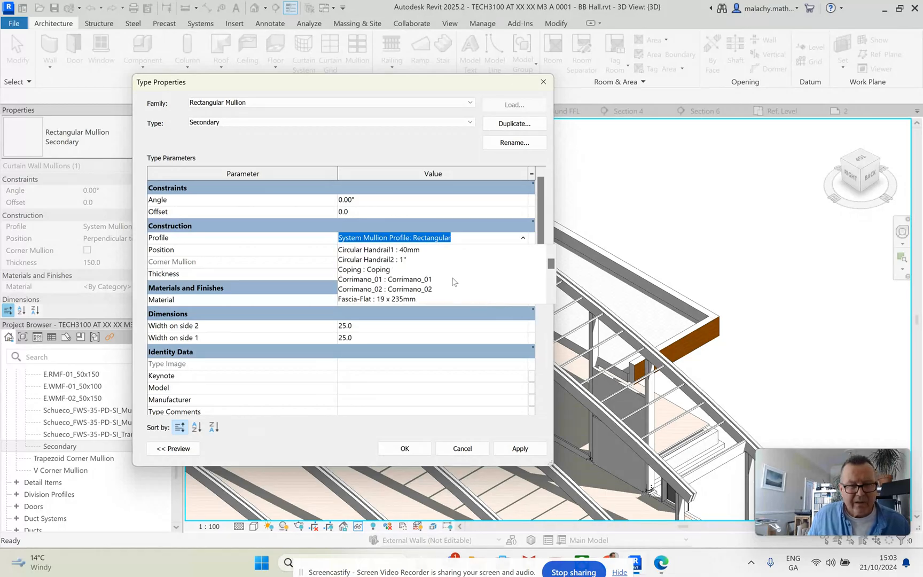
pyautogui.scroll(2, 446, 279)
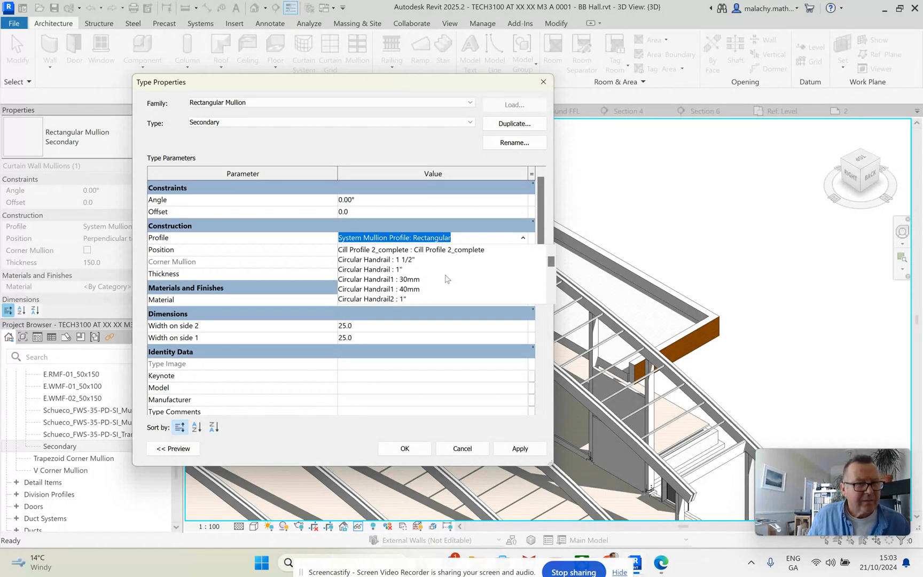
pyautogui.scroll(1, 448, 279)
pyautogui.scroll(-6, 446, 277)
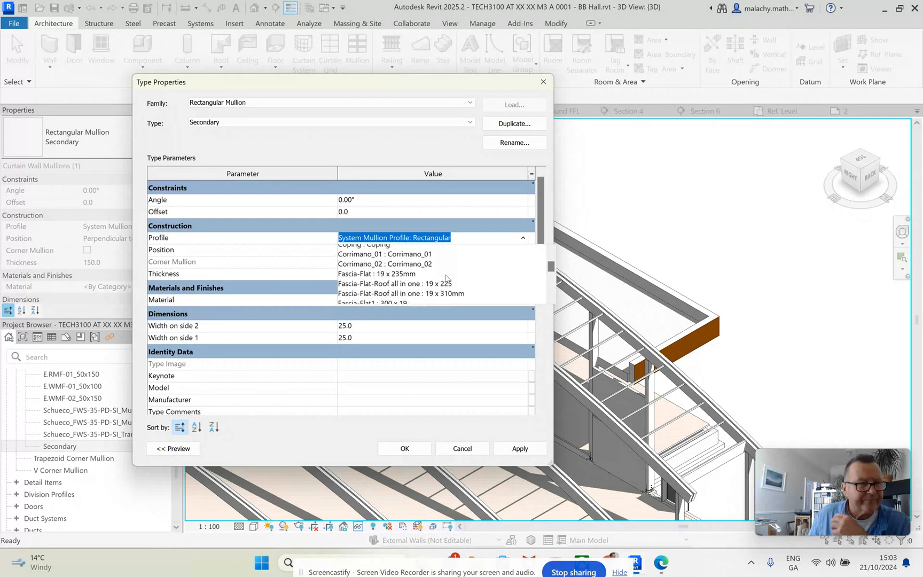
pyautogui.scroll(-5, 446, 277)
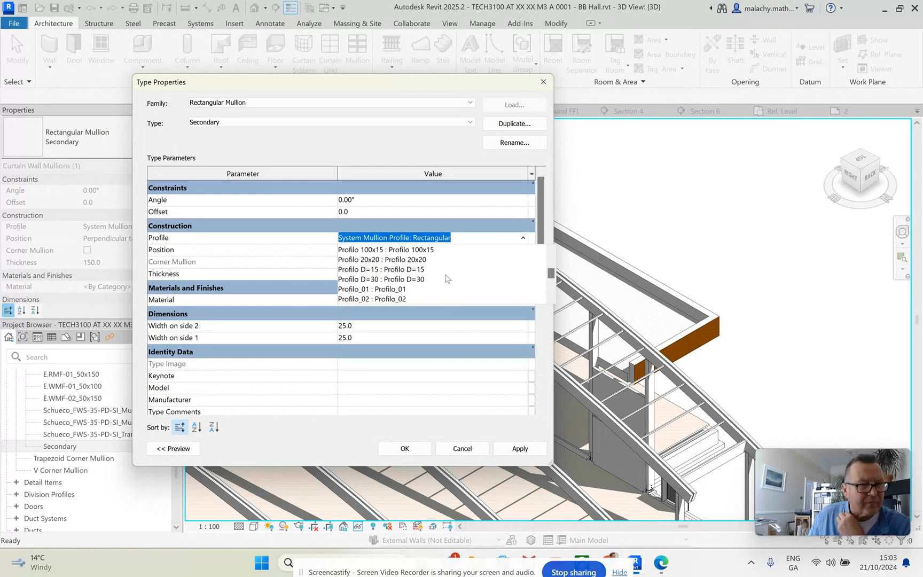
pyautogui.scroll(-1, 447, 279)
pyautogui.scroll(2, 447, 279)
pyautogui.scroll(-1, 448, 279)
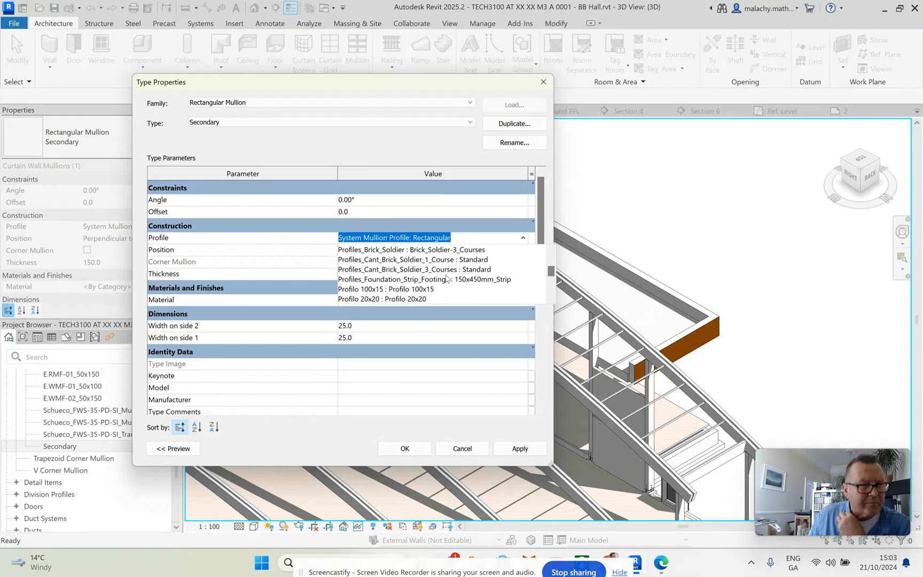
pyautogui.scroll(-2, 447, 279)
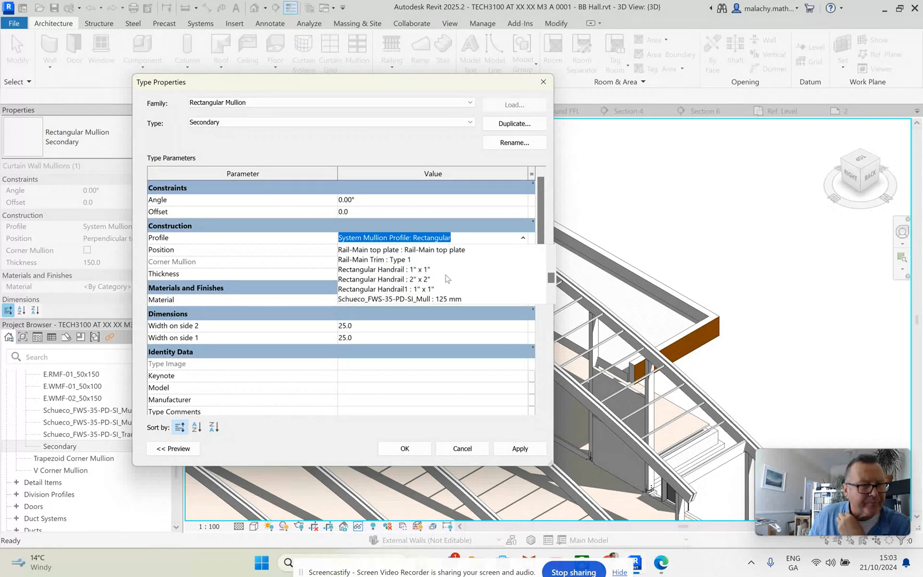
pyautogui.scroll(-2, 448, 279)
pyautogui.scroll(-6, 448, 279)
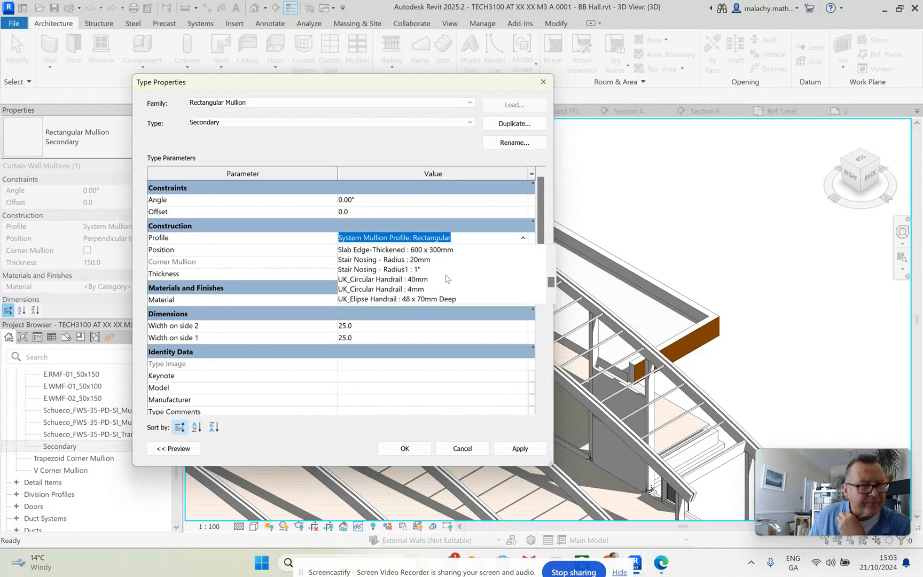
pyautogui.scroll(-2, 447, 278)
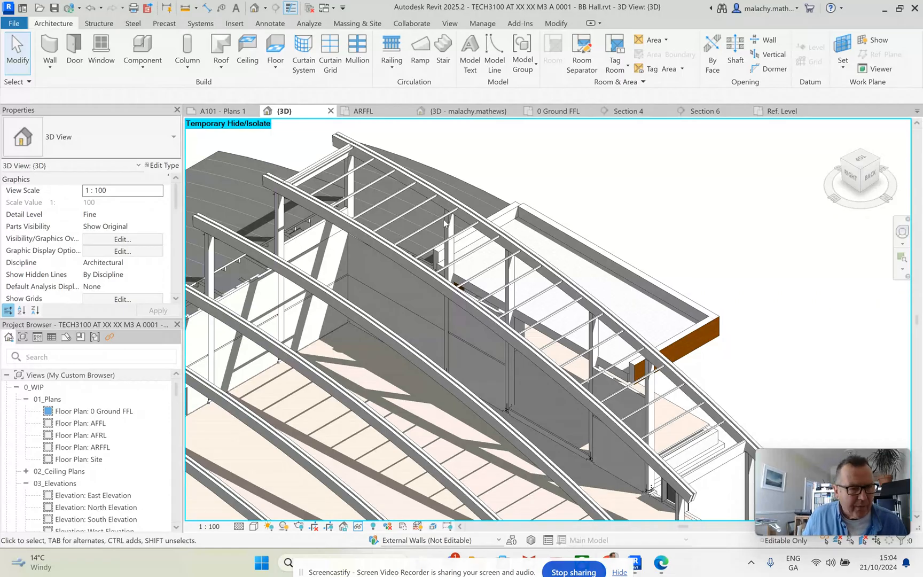
# - Find the Secondary type under the Rectangular Mullion family again and open its type properties
pyautogui.scroll(-15, 128, 423)
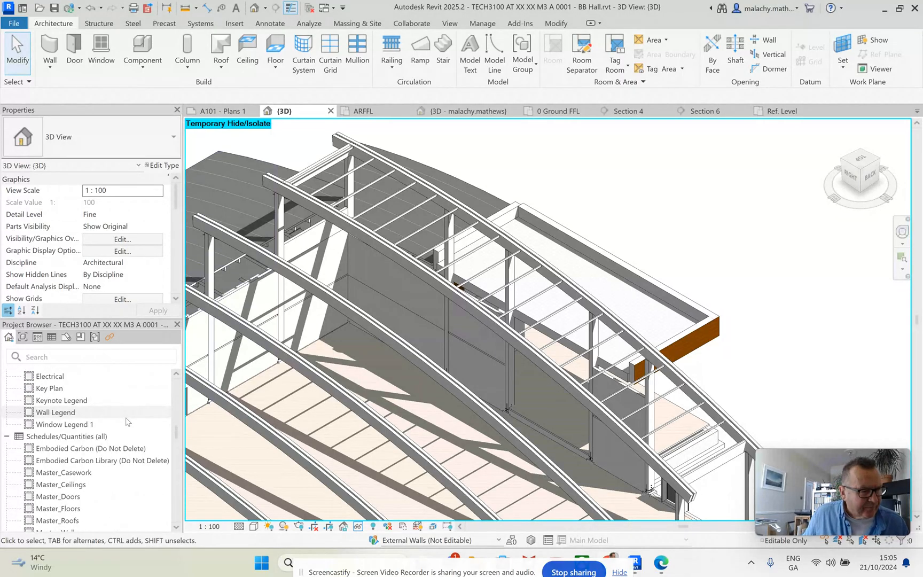
pyautogui.scroll(-15, 127, 423)
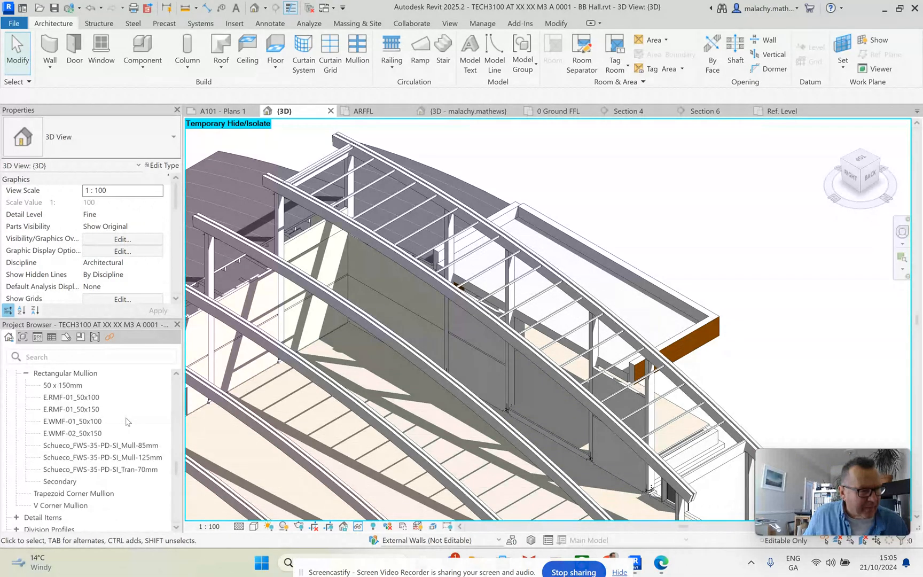
pyautogui.click(64, 482)
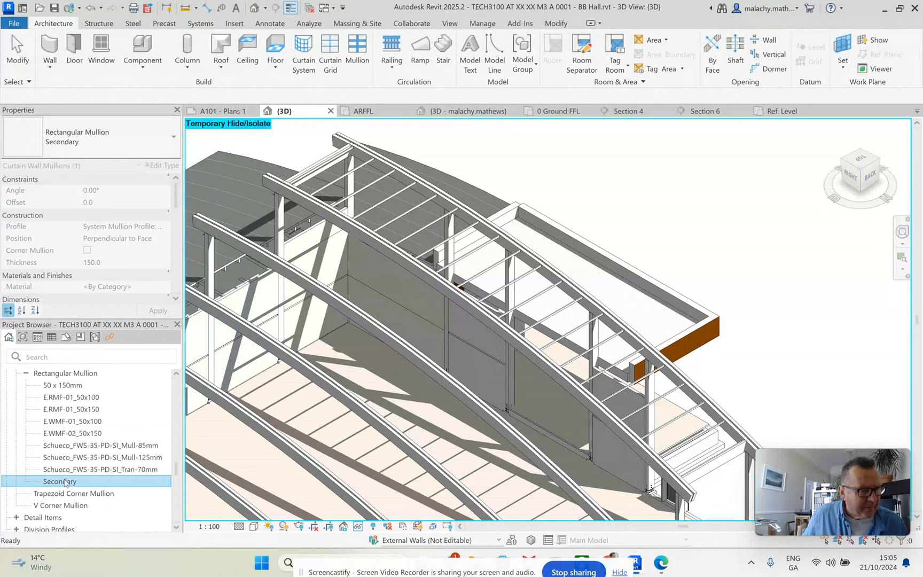
pyautogui.rightClick(110, 483)
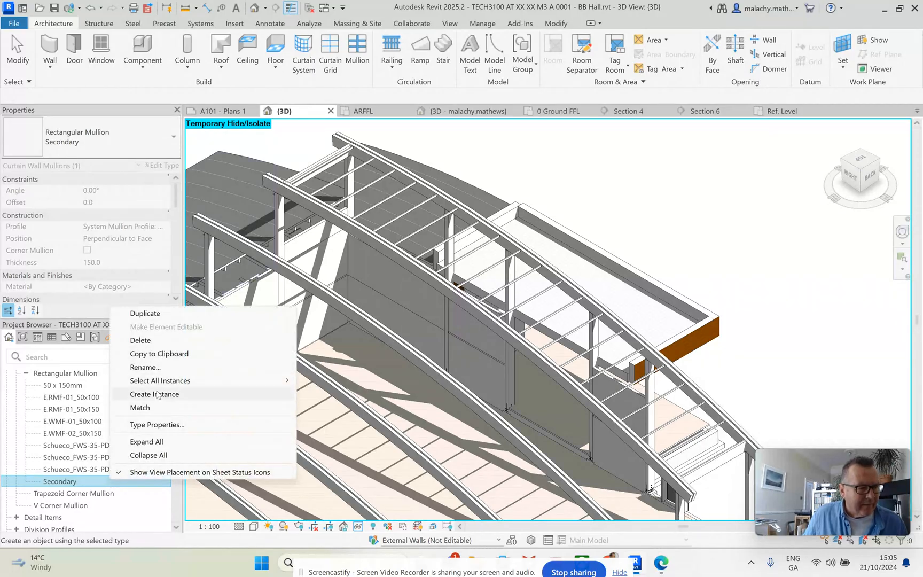
pyautogui.click(161, 426)
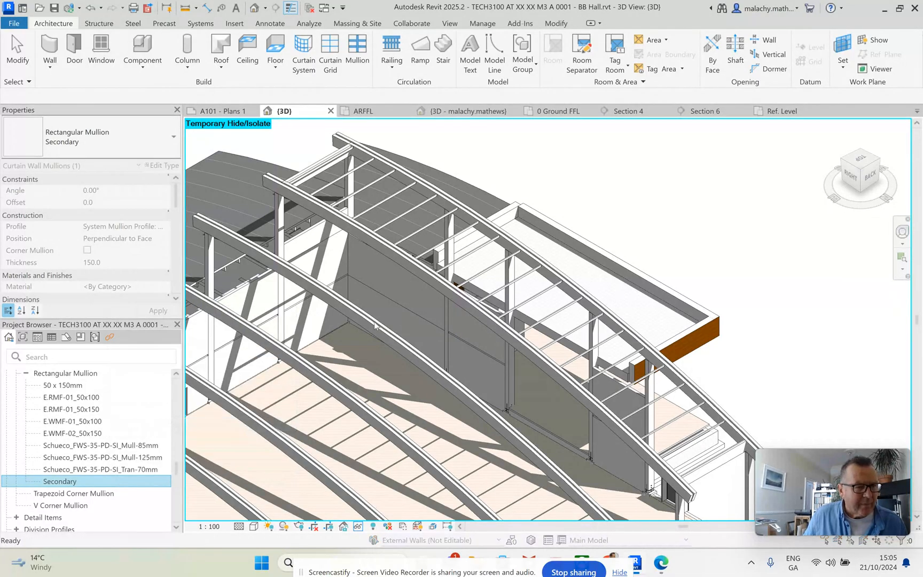
# - Set the Secondary mullion type's profile to Laminated Secondary : Laminated Secondary
pyautogui.click(524, 240)
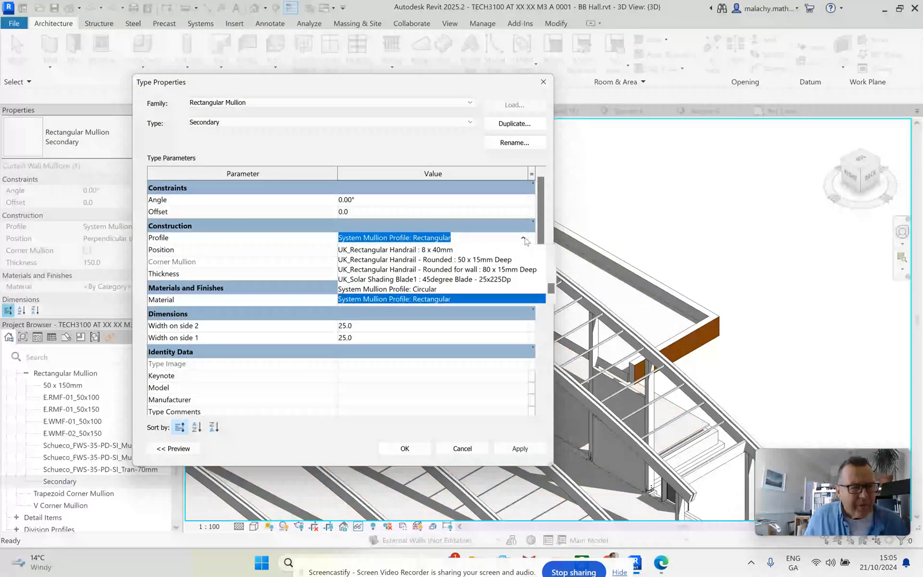
pyautogui.scroll(3, 468, 287)
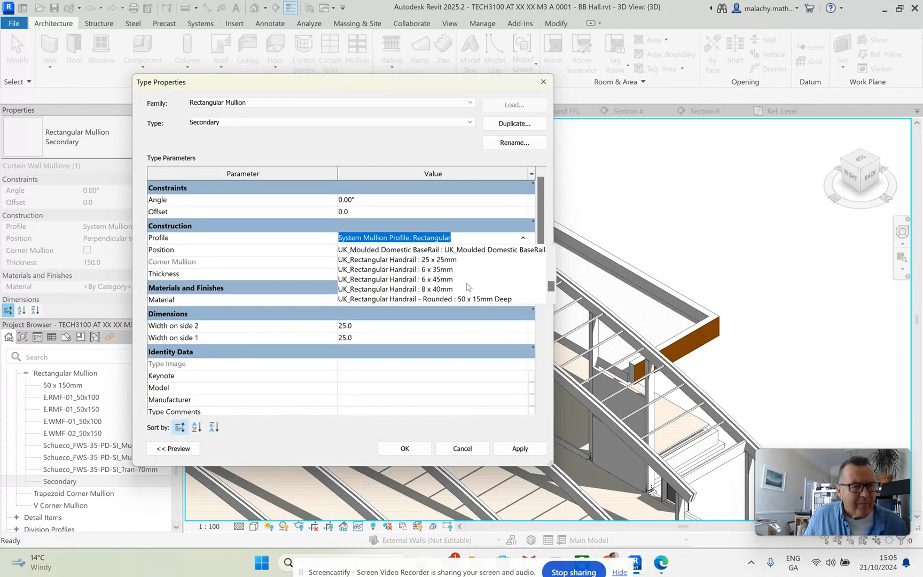
pyautogui.scroll(1, 468, 286)
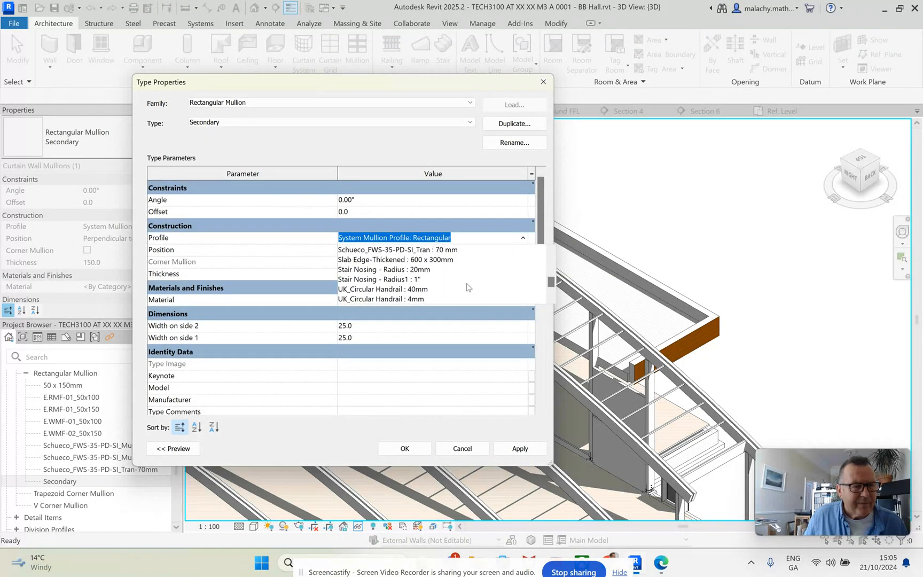
pyautogui.scroll(2, 468, 287)
pyautogui.scroll(2, 467, 287)
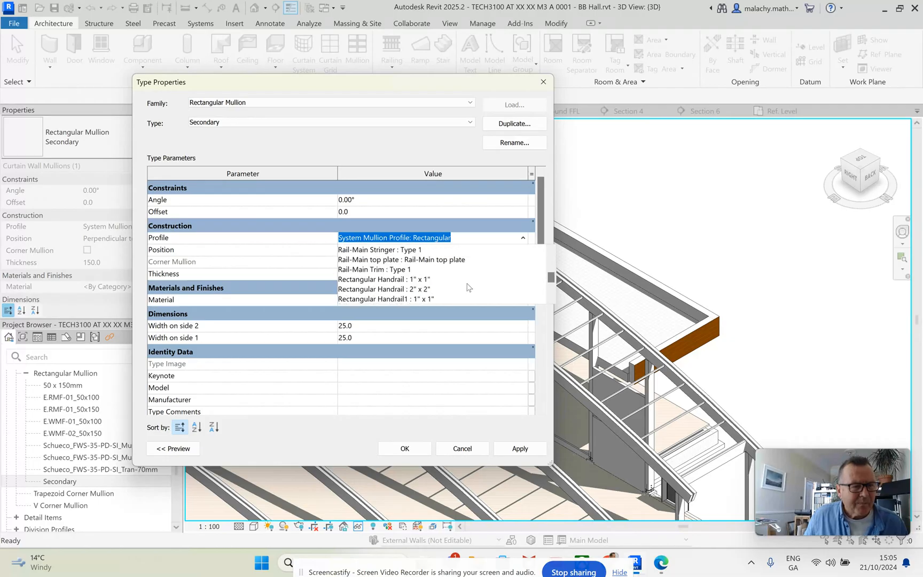
pyautogui.scroll(2, 469, 287)
pyautogui.scroll(2, 469, 288)
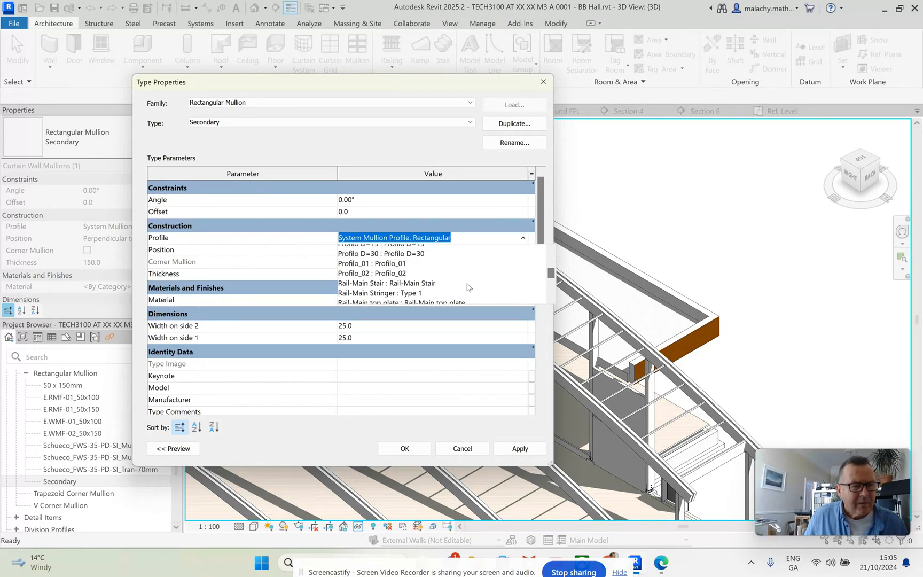
pyautogui.scroll(4, 469, 288)
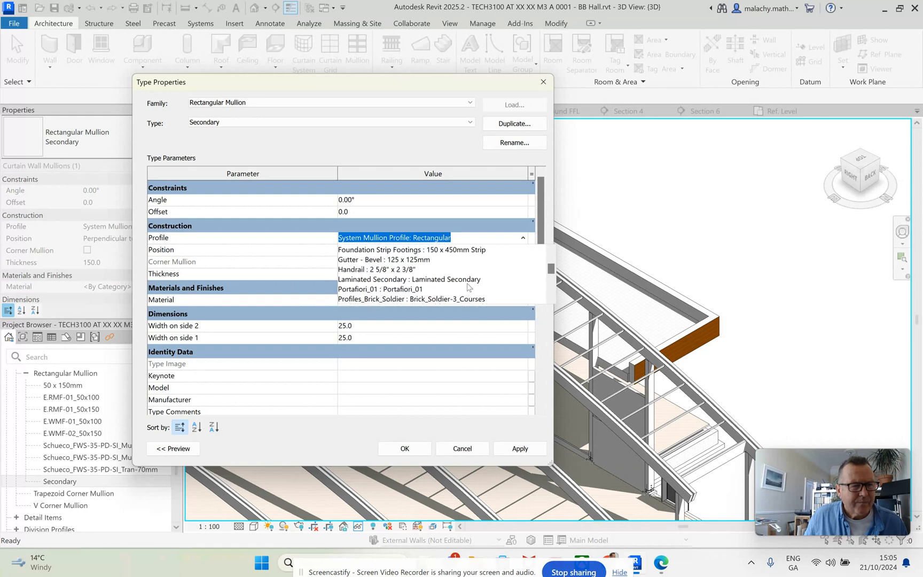
pyautogui.click(466, 281)
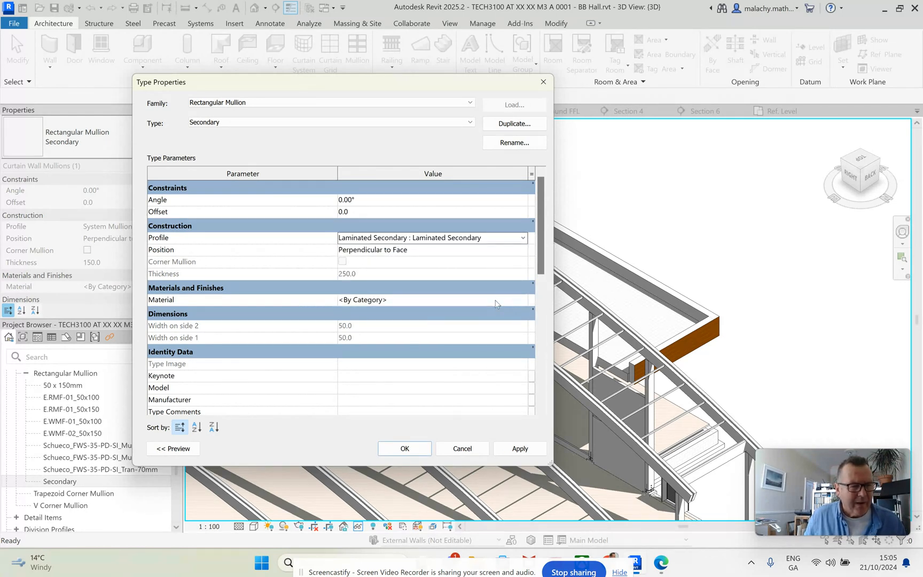
# - Assign the HBA_Wood - Glulam material to the Secondary rectangular mullion type
pyautogui.click(527, 305)
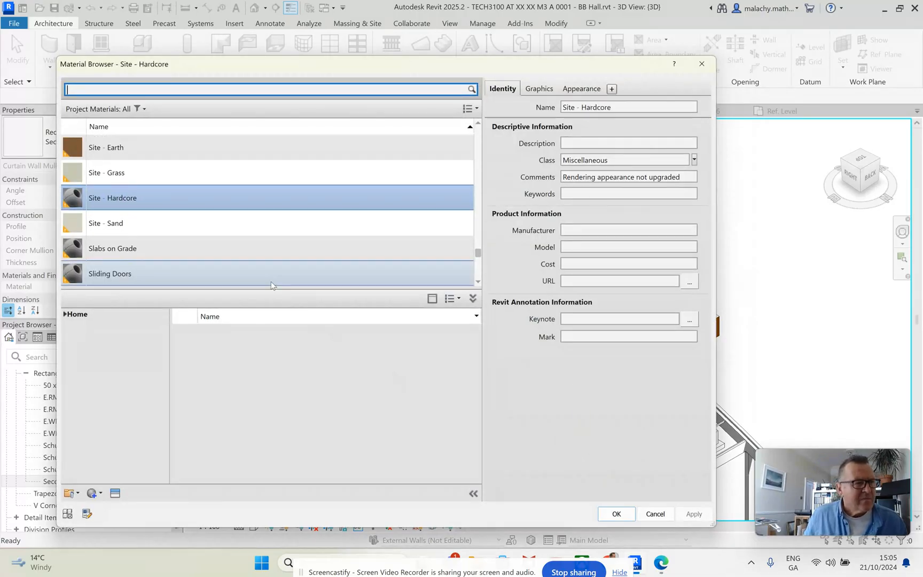
pyautogui.scroll(15, 200, 234)
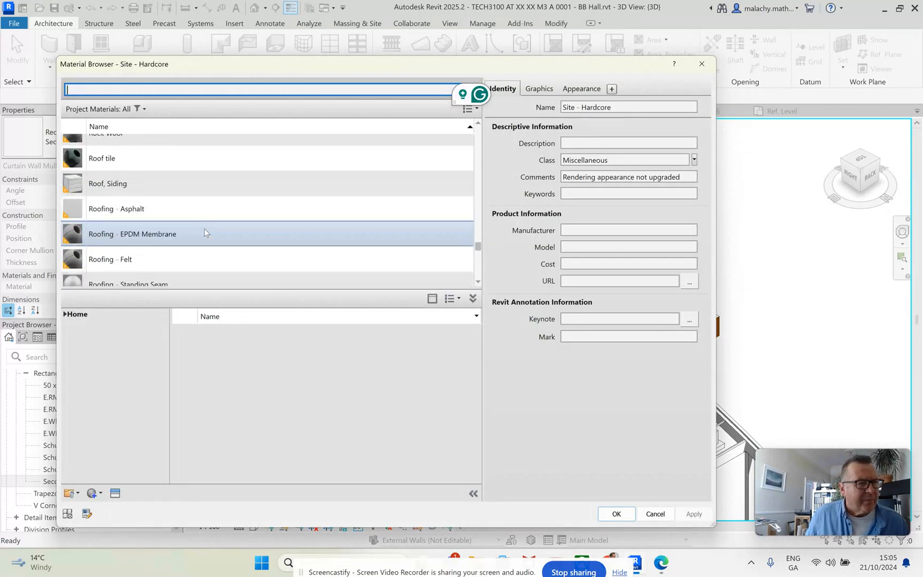
pyautogui.scroll(15, 205, 235)
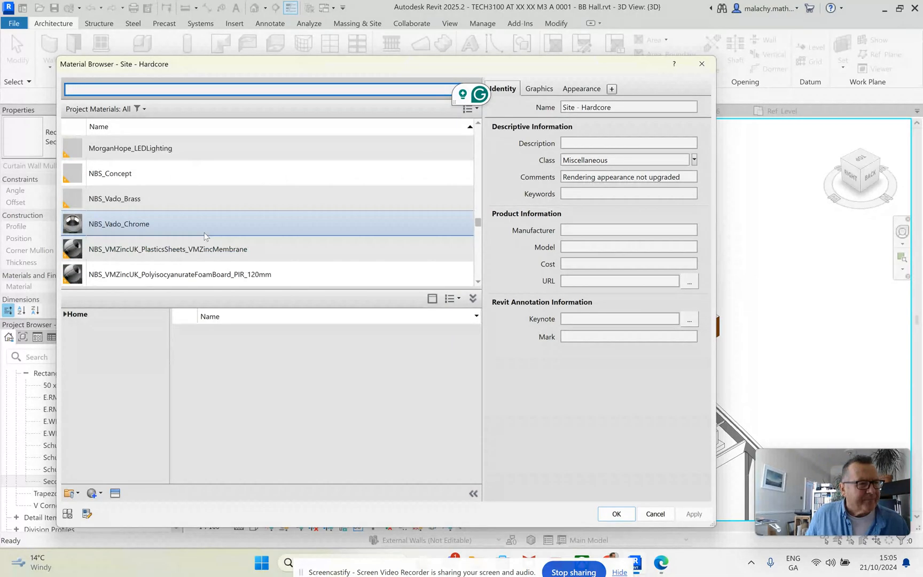
pyautogui.scroll(15, 203, 235)
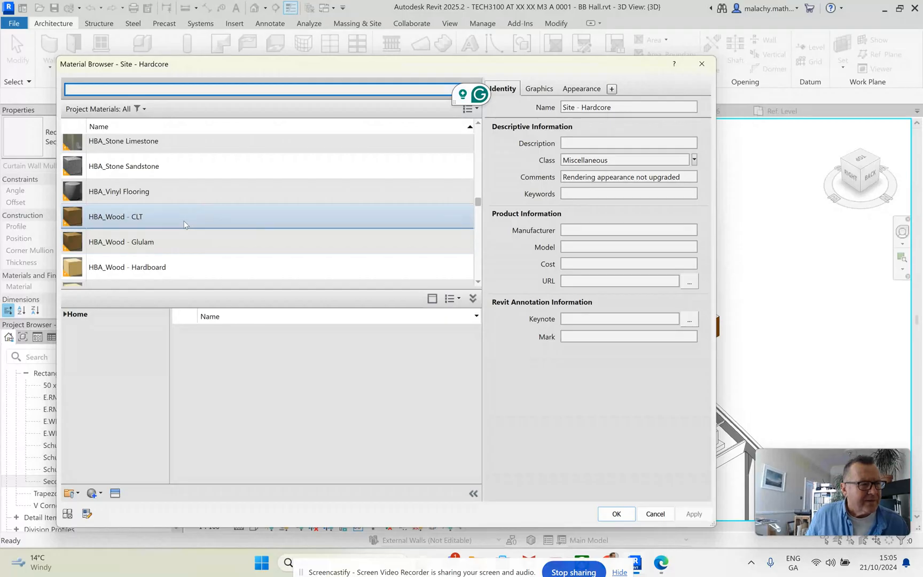
pyautogui.click(173, 241)
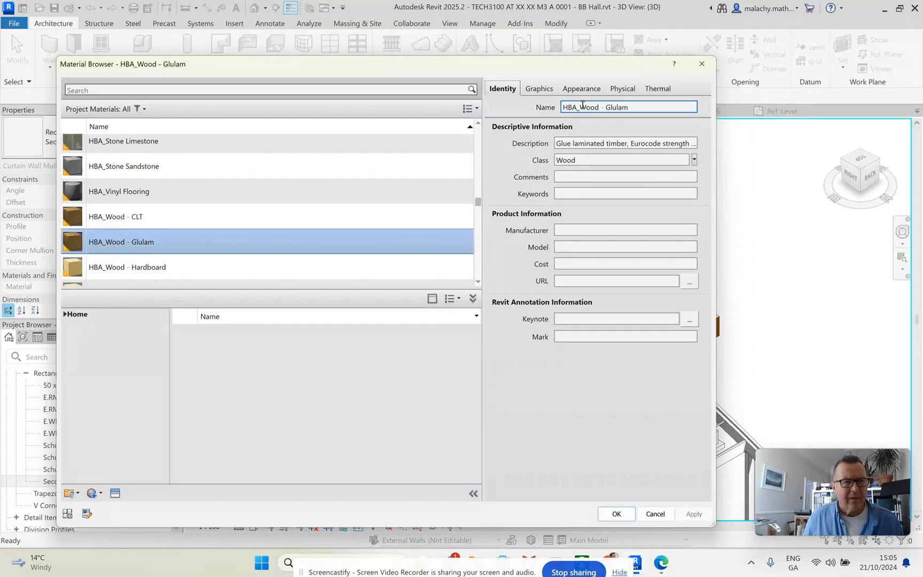
pyautogui.click(545, 91)
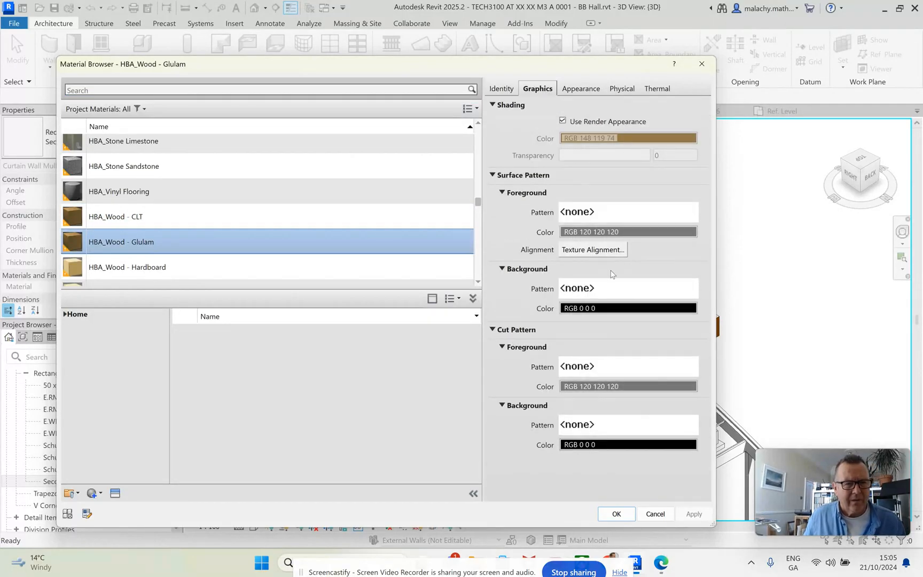
pyautogui.click(616, 514)
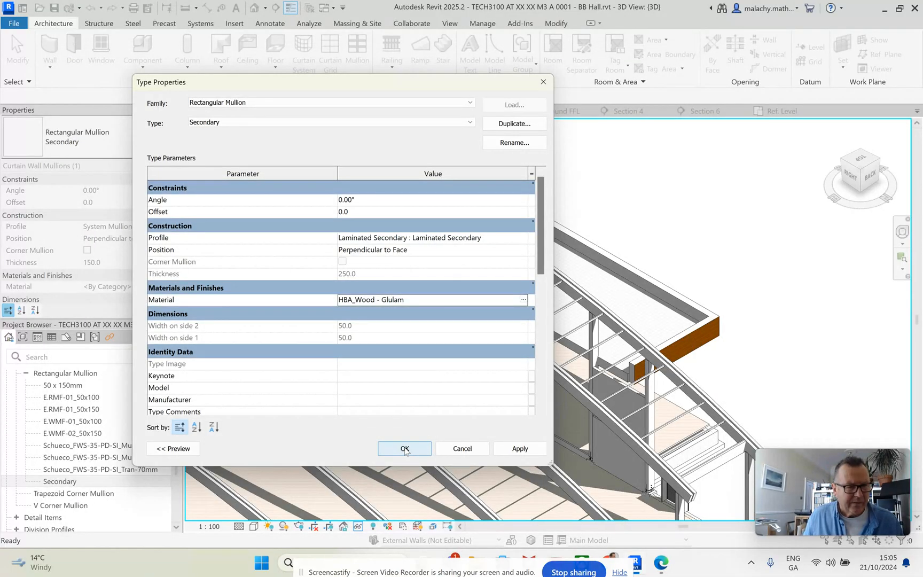
# - Set the HBA_Wood - Glulam material's cut background pattern to solid fill in white and save the Secondary mullion type
pyautogui.click(524, 301)
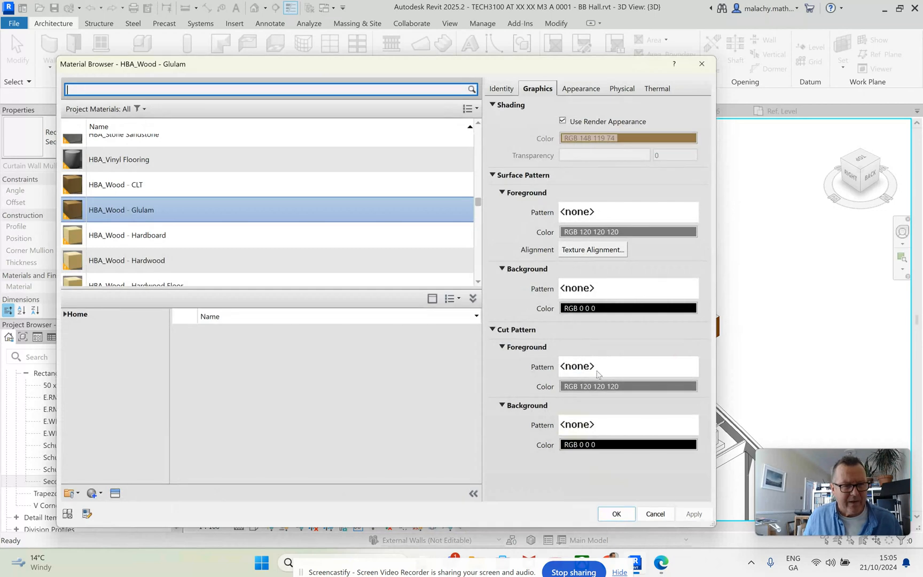
pyautogui.click(613, 424)
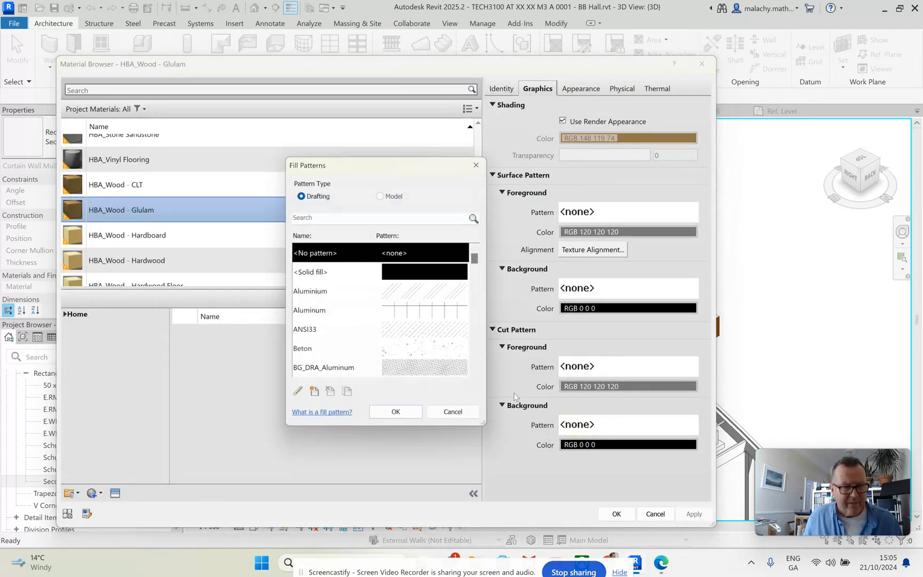
pyautogui.click(441, 272)
pyautogui.click(410, 408)
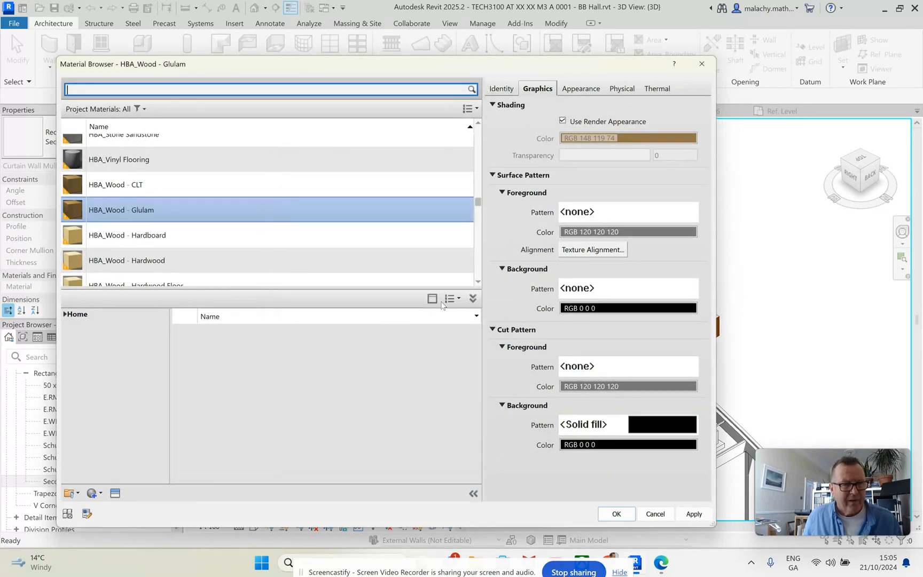
pyautogui.click(610, 445)
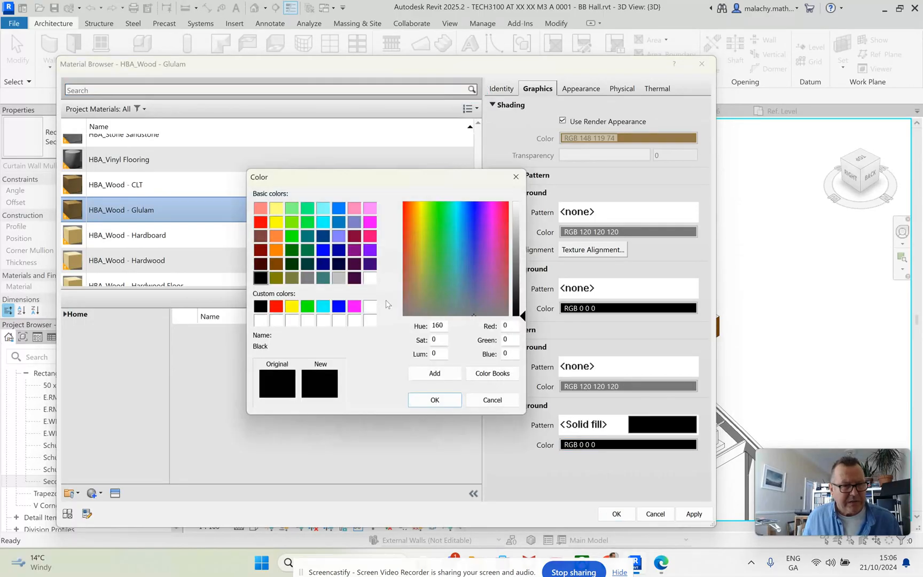
pyautogui.click(372, 307)
pyautogui.click(435, 399)
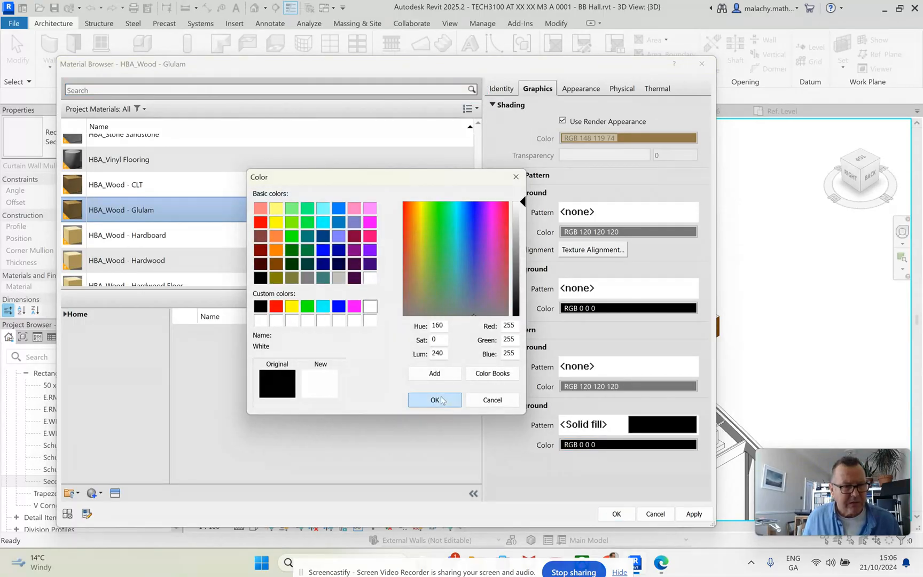
pyautogui.click(616, 514)
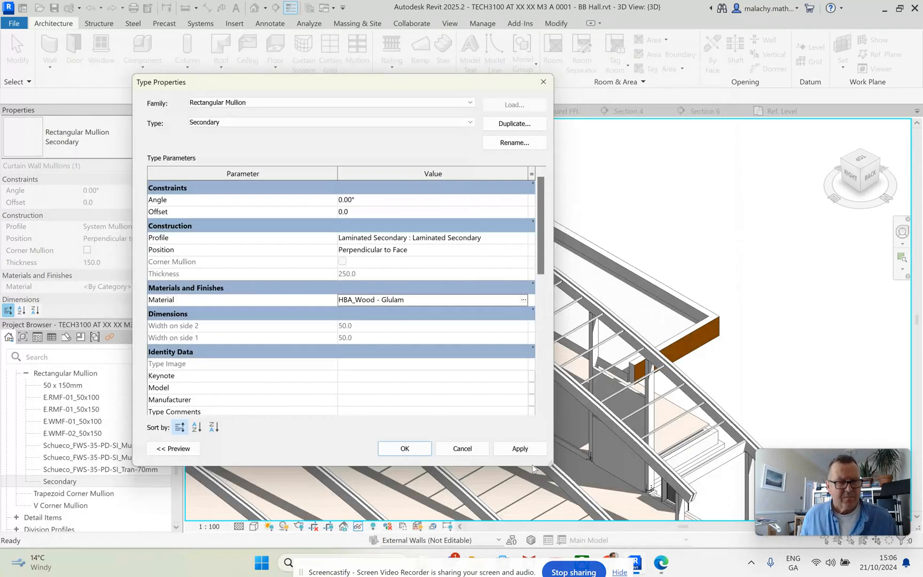
pyautogui.click(404, 448)
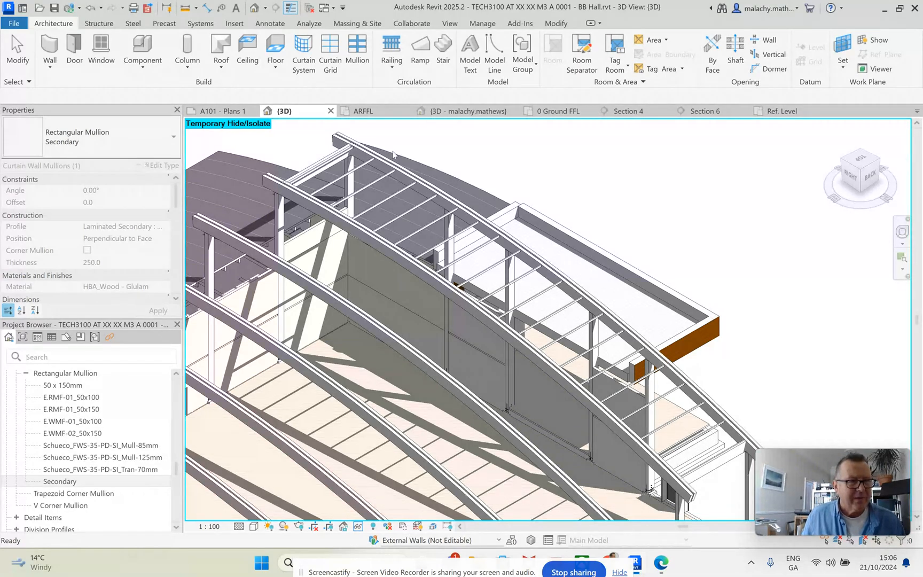
pyautogui.press('Escape')
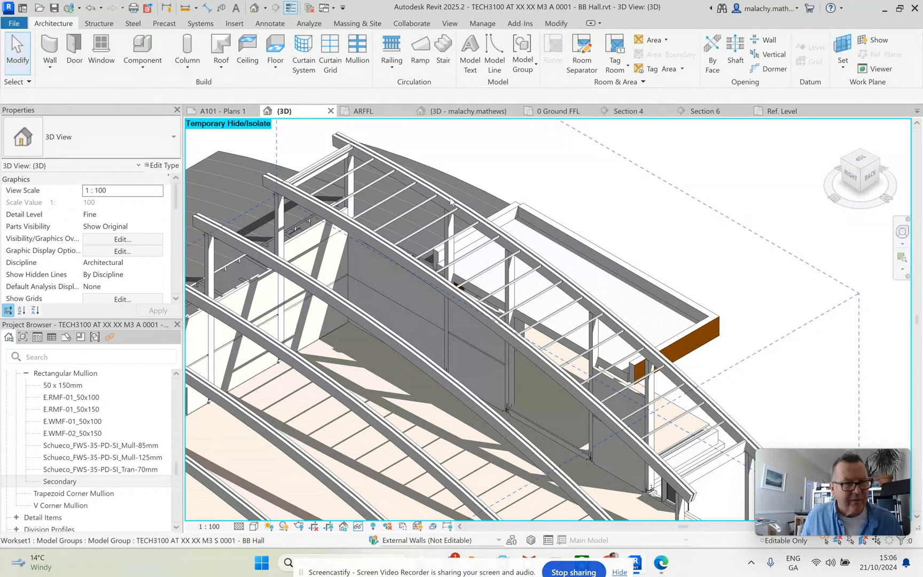
# - Set the Sloped Glazing roof type's Grid 1 interior mullions to Rectangular Mullion : Secondary
pyautogui.click(427, 261)
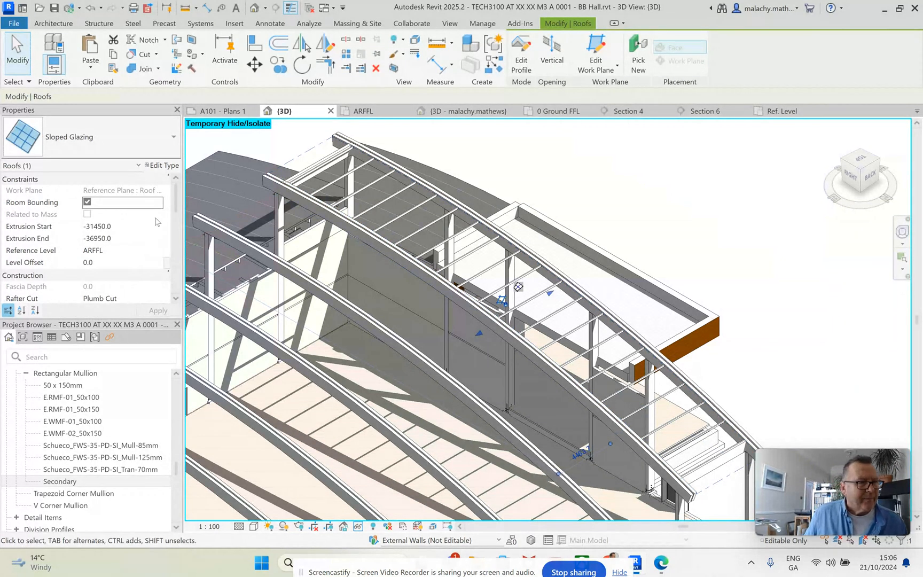
pyautogui.click(163, 165)
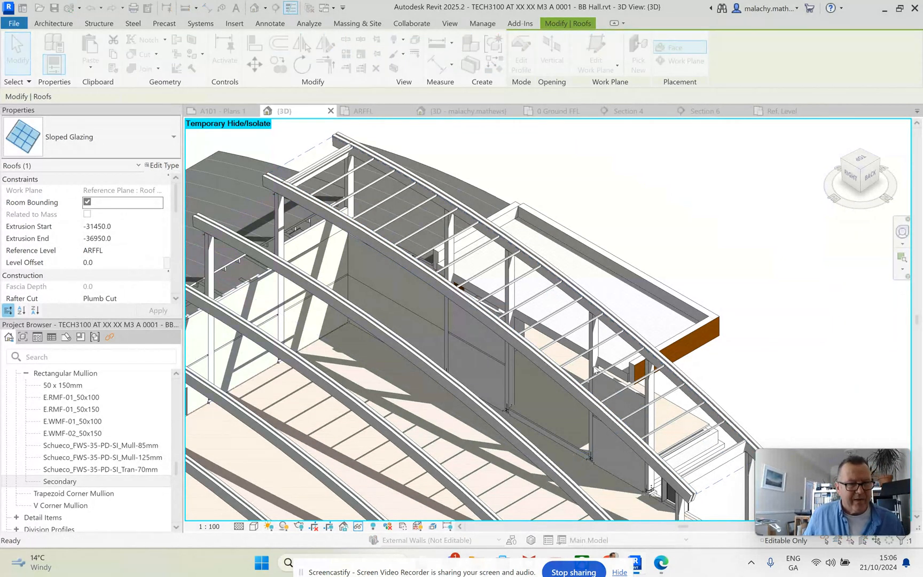
pyautogui.click(527, 339)
pyautogui.click(523, 338)
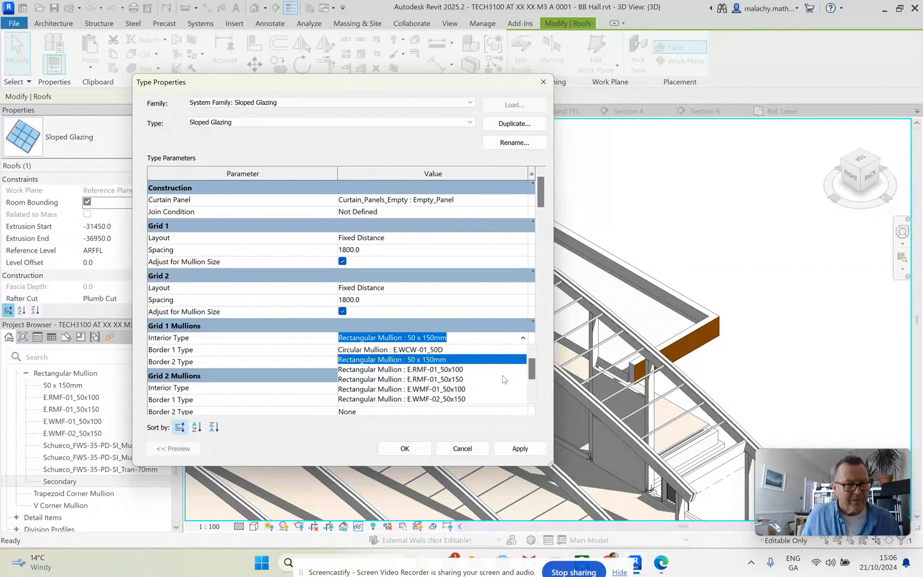
pyautogui.scroll(-2, 483, 380)
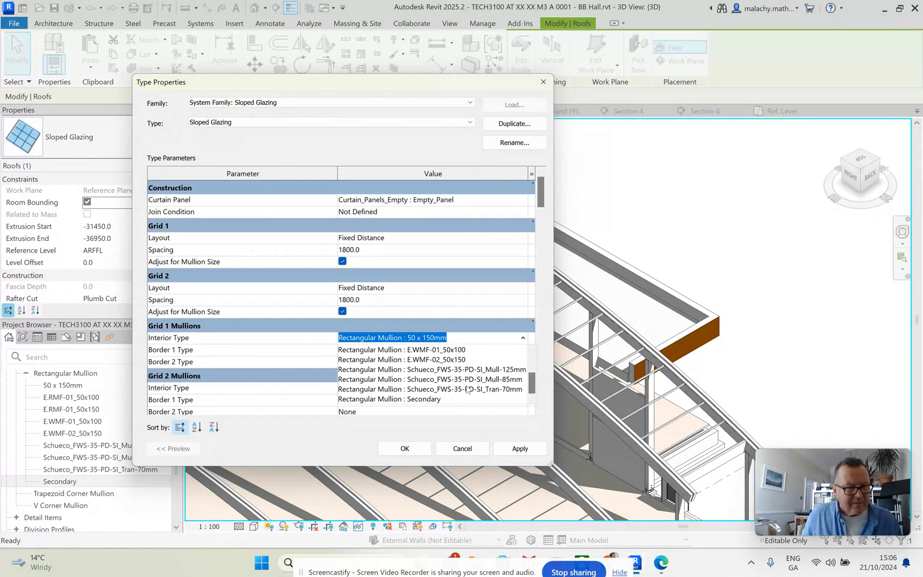
pyautogui.click(441, 400)
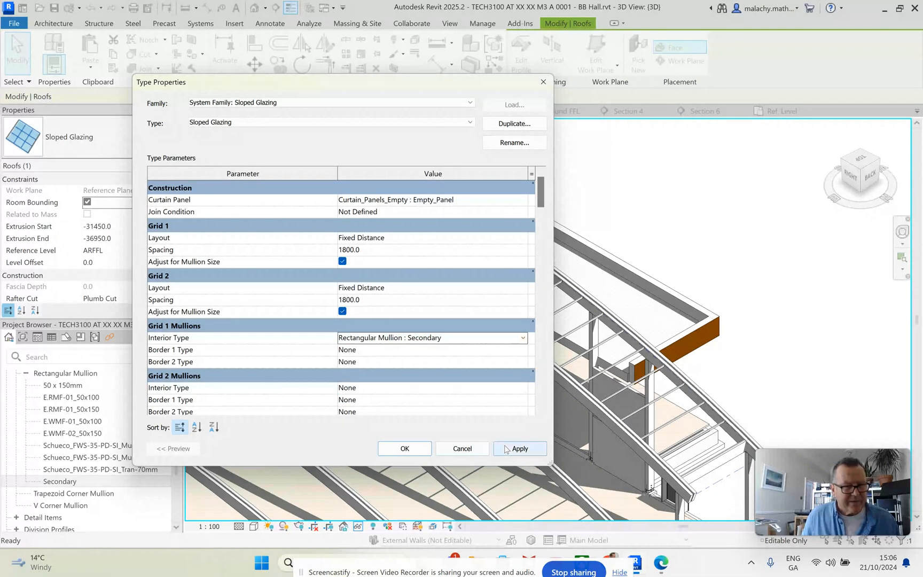
pyautogui.click(522, 448)
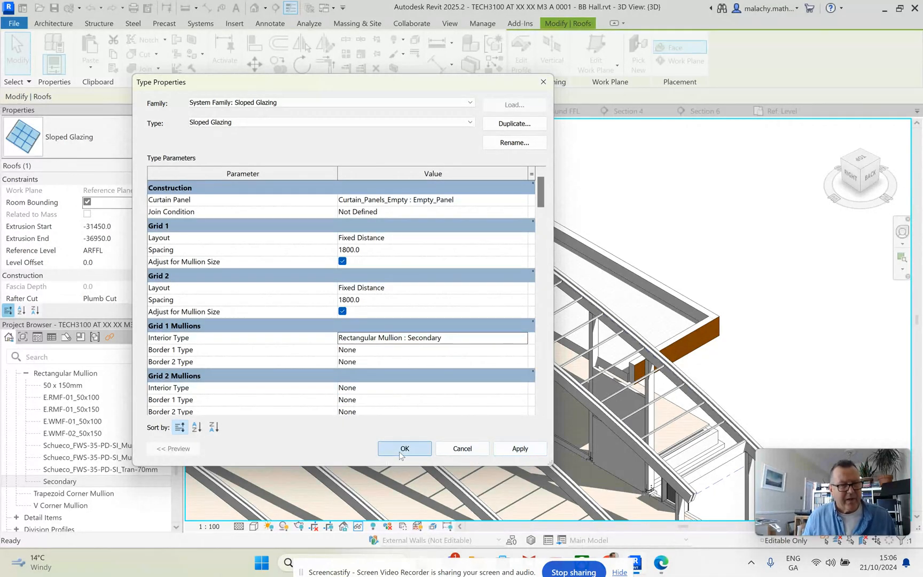
pyautogui.click(402, 448)
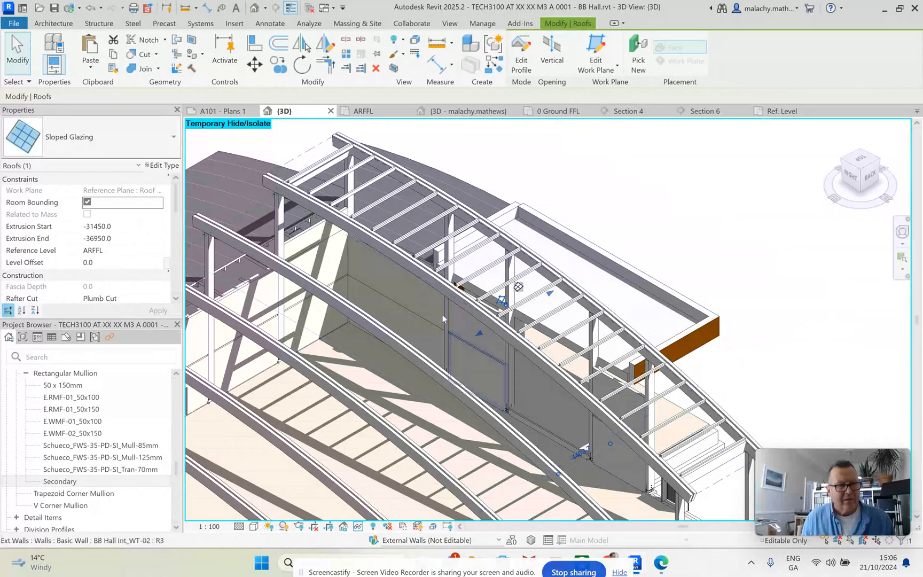
# - Examine how the purlins meet the curved laminated beam and select one Secondary mullion at its beam end
pyautogui.scroll(3, 458, 275)
pyautogui.scroll(2, 459, 271)
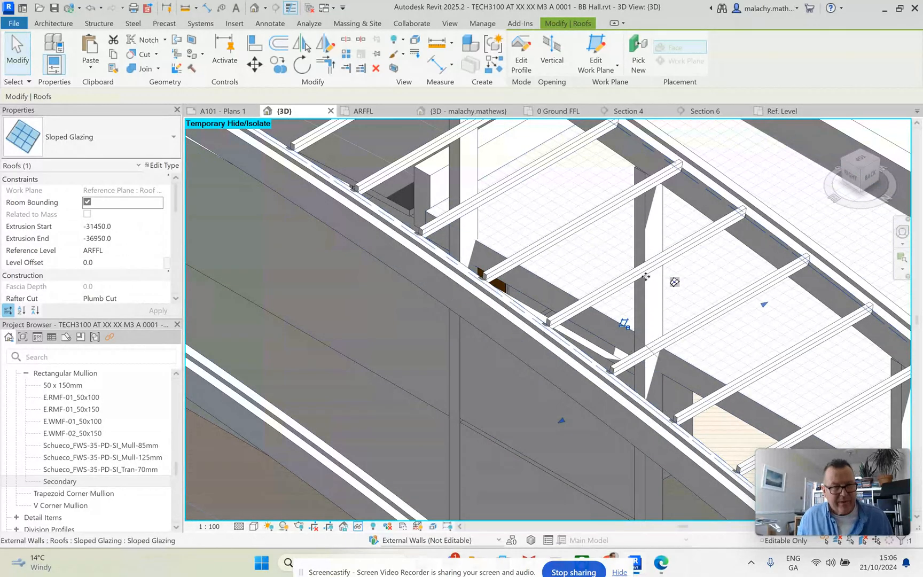
pyautogui.scroll(2, 641, 270)
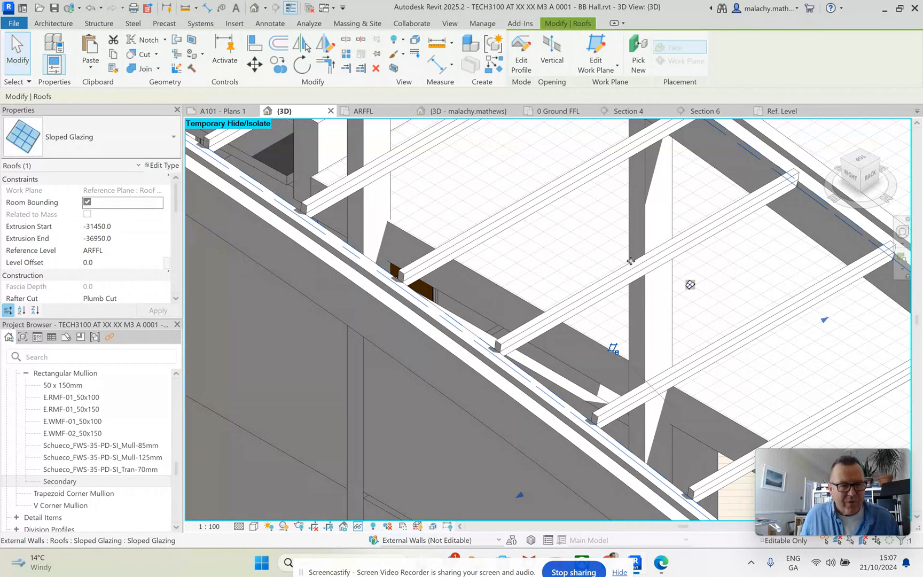
pyautogui.scroll(-2, 643, 320)
pyautogui.scroll(5, 525, 296)
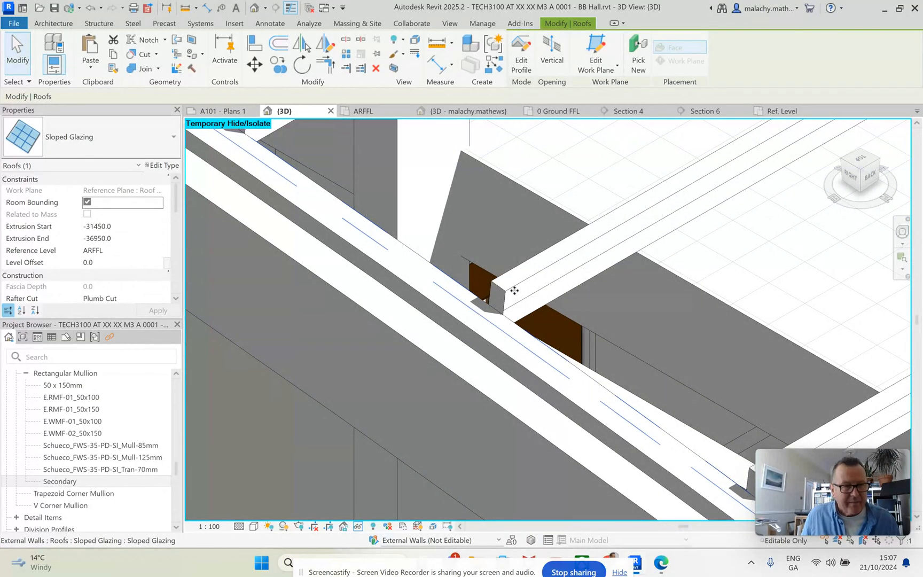
pyautogui.click(513, 290)
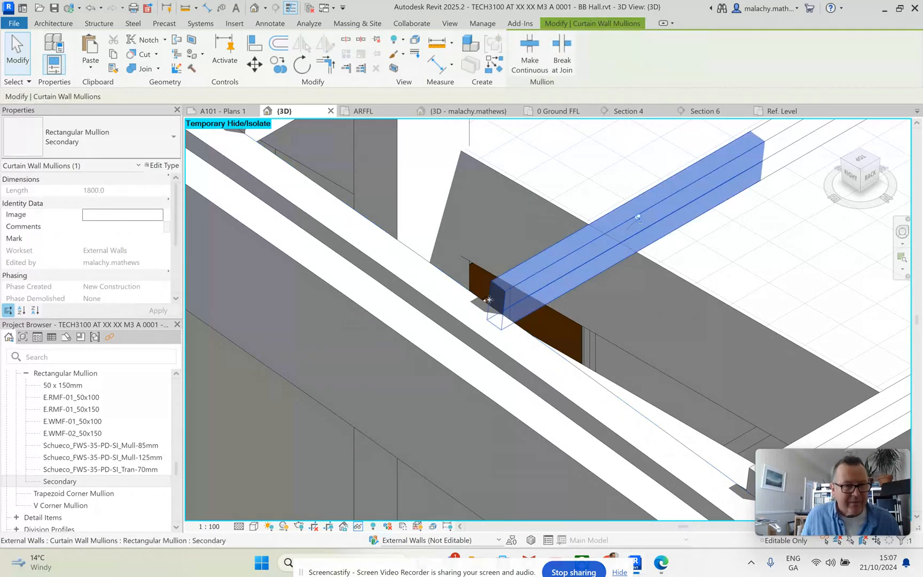
pyautogui.scroll(-3, 138, 263)
pyautogui.scroll(3, 140, 261)
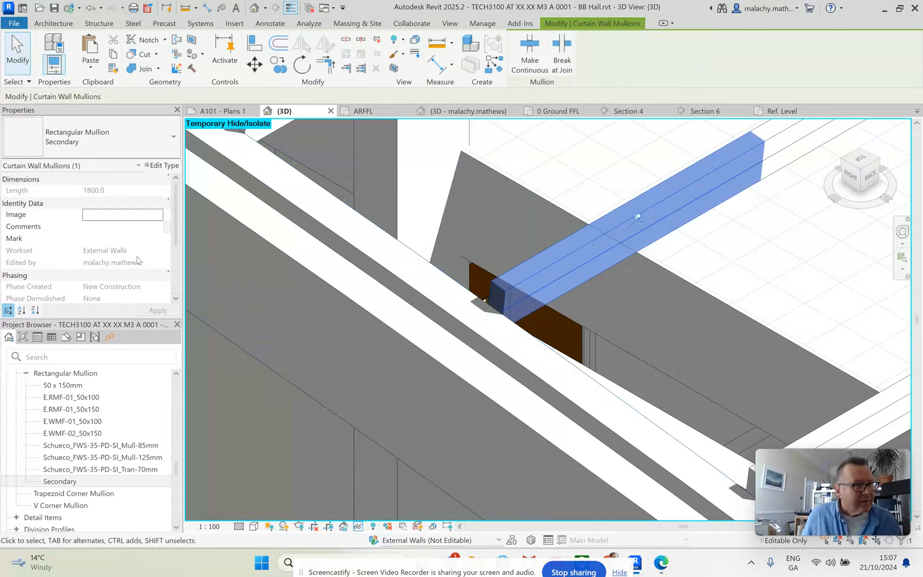
# - Set the Secondary mullion type's offset to -125
pyautogui.click(162, 165)
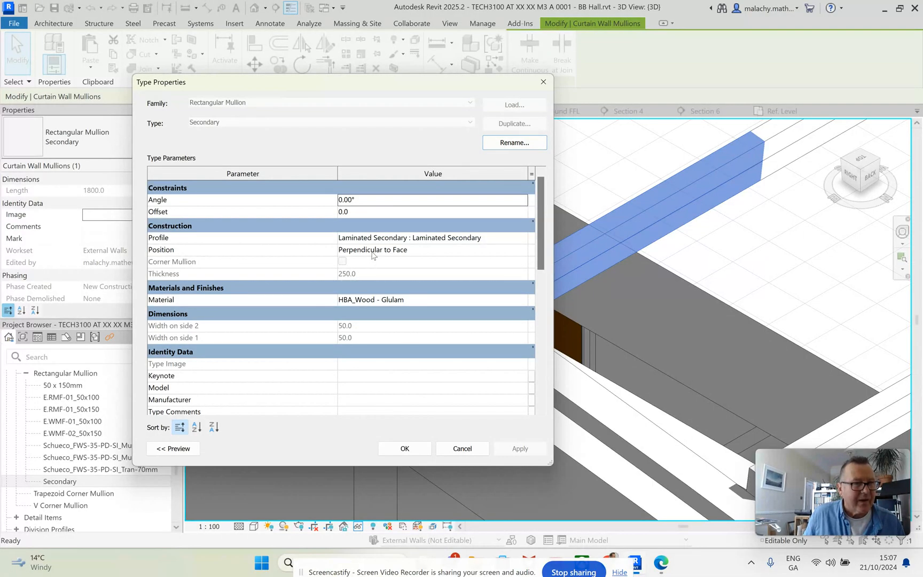
pyautogui.click(356, 212)
pyautogui.write('-125')
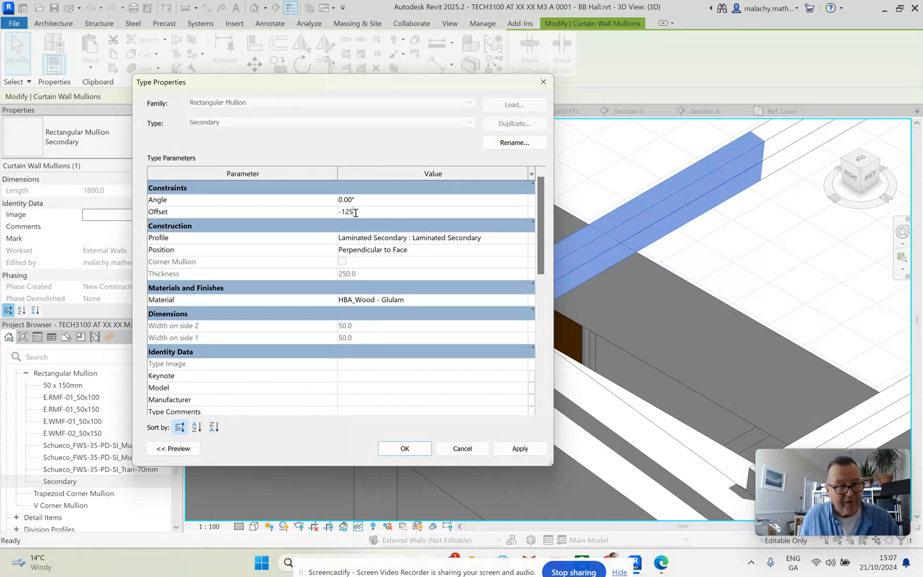
pyautogui.click(520, 449)
pyautogui.click(405, 449)
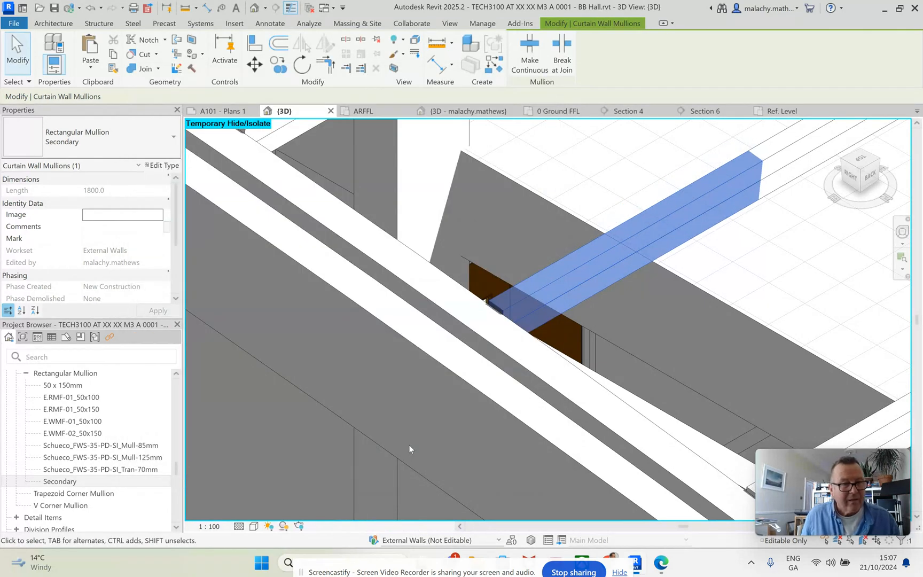
# - Lower the purlins further by setting the Secondary mullion type's offset to -150
pyautogui.scroll(-2, 516, 350)
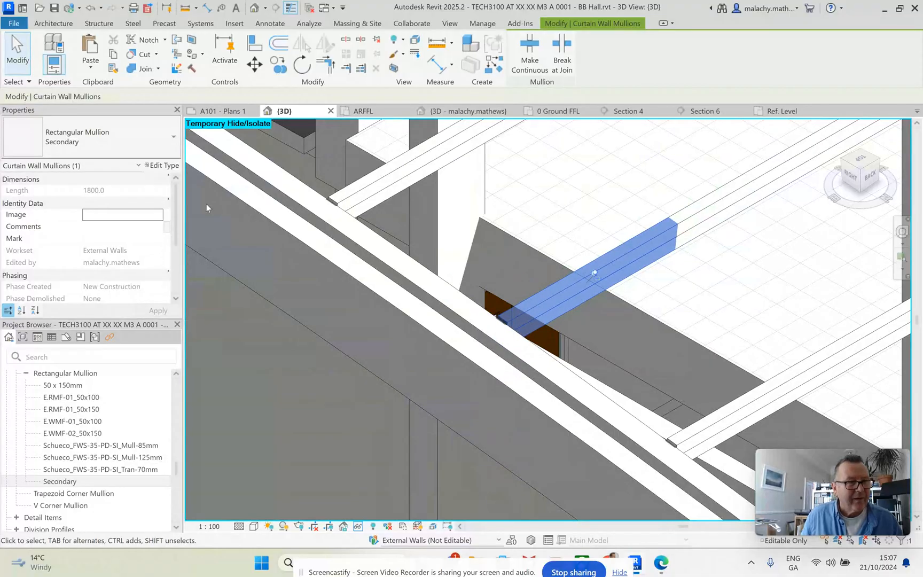
pyautogui.click(163, 165)
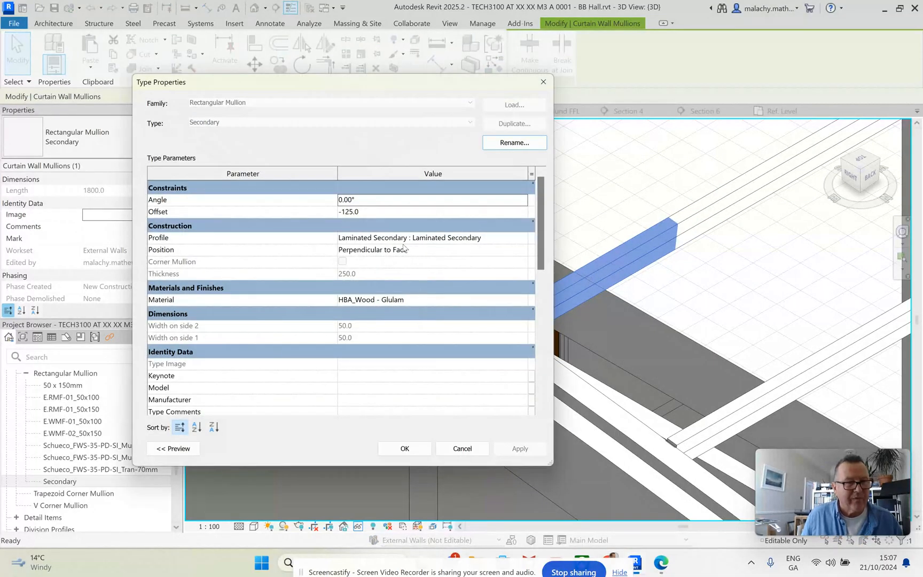
pyautogui.click(353, 212)
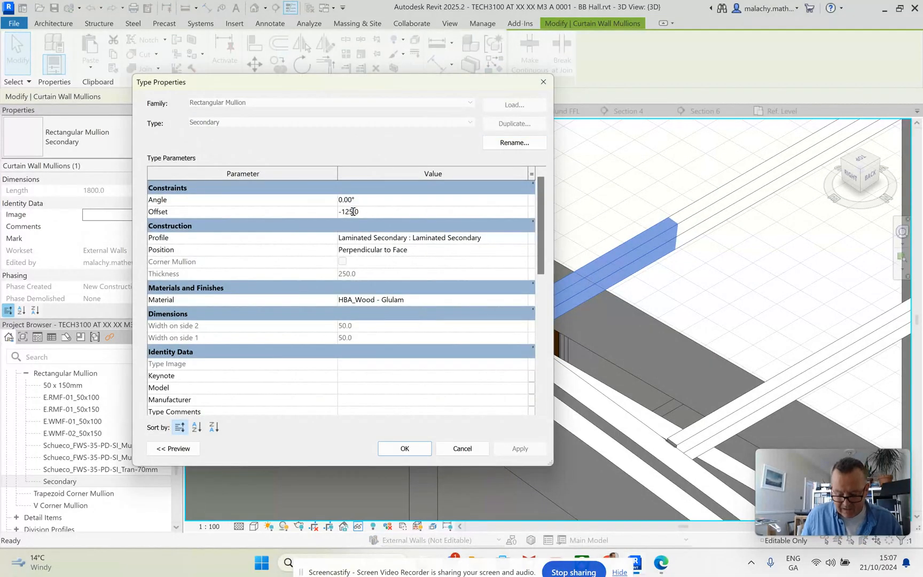
pyautogui.press('BackSpace')
pyautogui.press('BackSpace')
pyautogui.write('50')
pyautogui.click(518, 449)
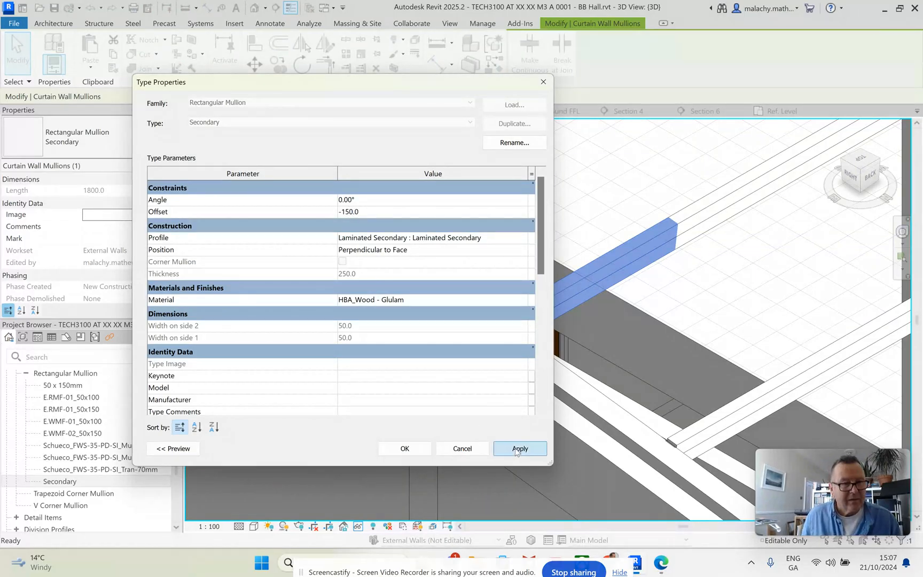
pyautogui.click(422, 450)
pyautogui.scroll(-3, 481, 372)
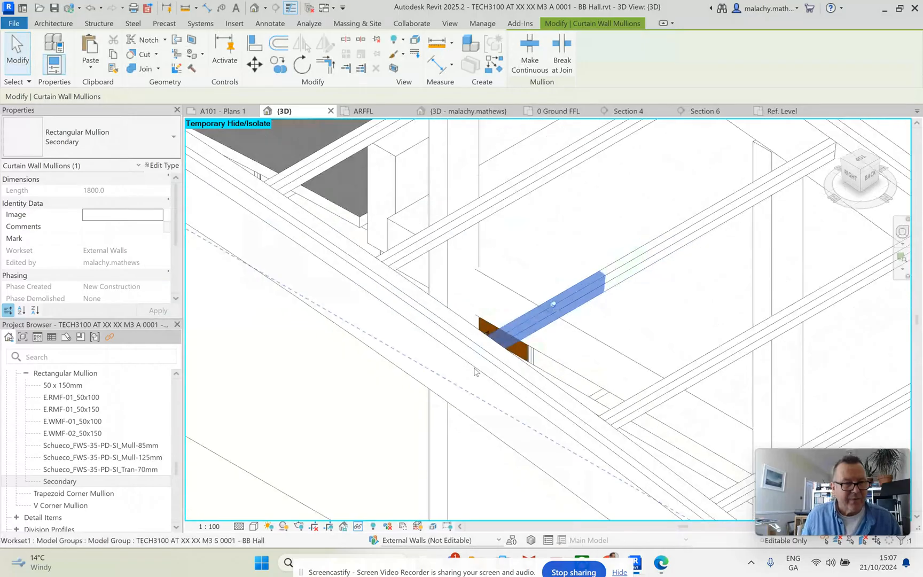
# - Clear the mullion selection and inspect the purlins across the end bay and the laminated veneer lumber framing beside the small timber-clad roof
pyautogui.scroll(-2, 482, 373)
pyautogui.click(721, 180)
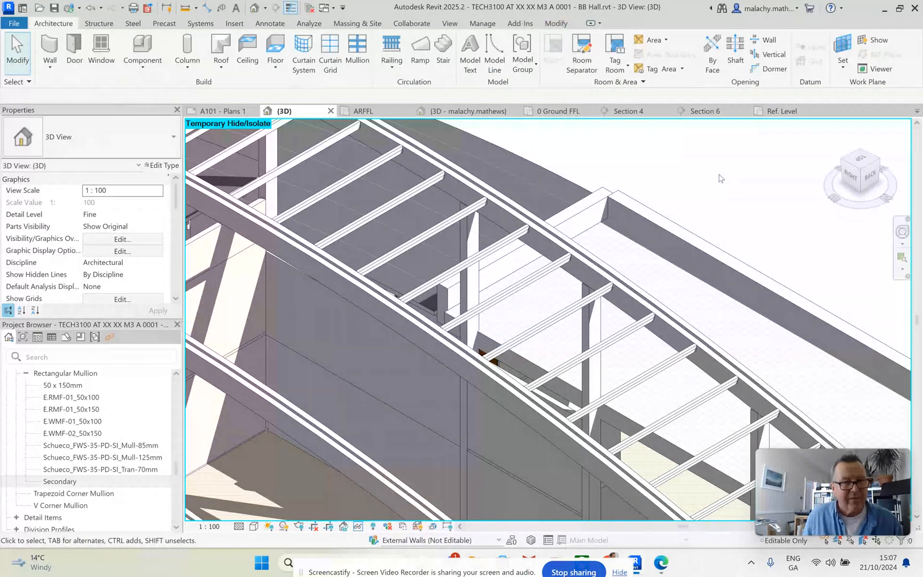
pyautogui.scroll(-1, 720, 179)
pyautogui.scroll(-1, 718, 176)
pyautogui.moveTo(718, 176); pyautogui.dragTo(649, 171, button='middle')
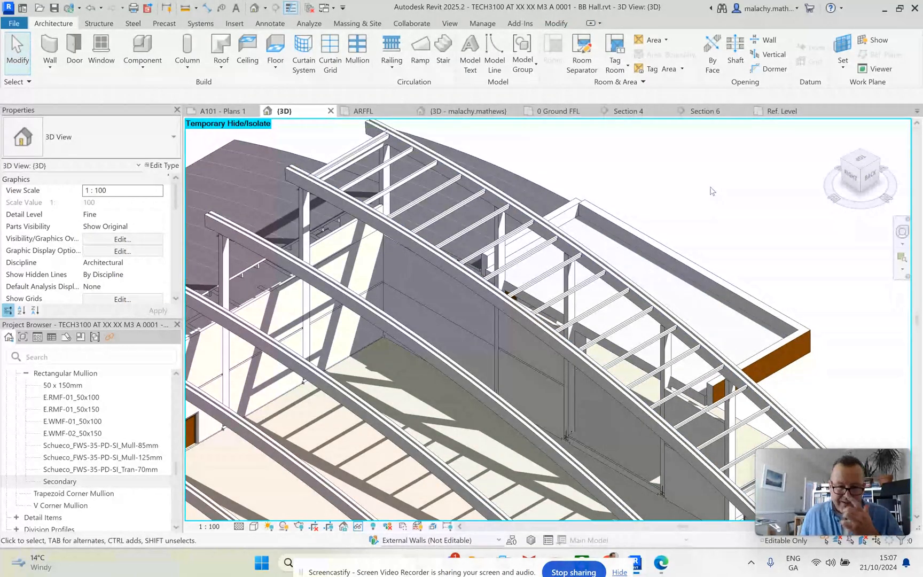
pyautogui.scroll(-3, 715, 187)
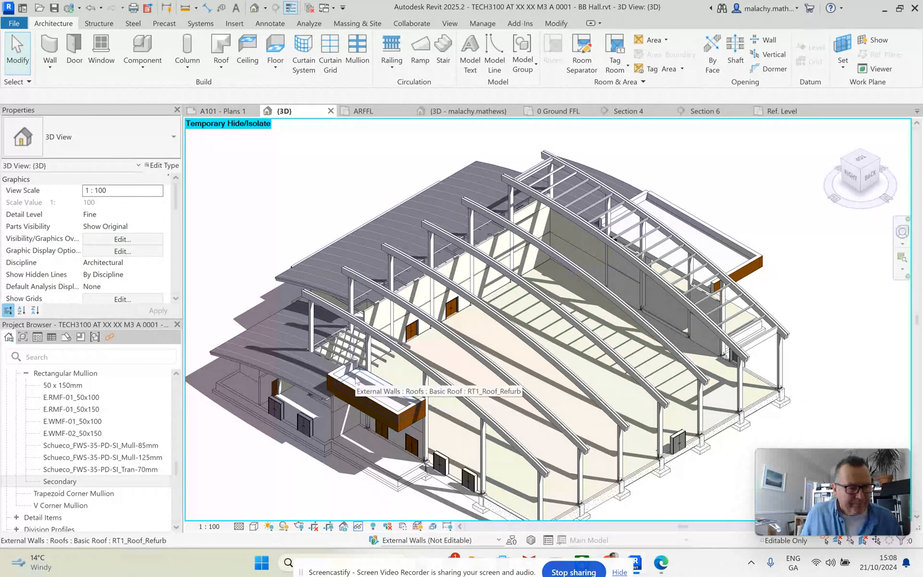
pyautogui.scroll(3, 351, 378)
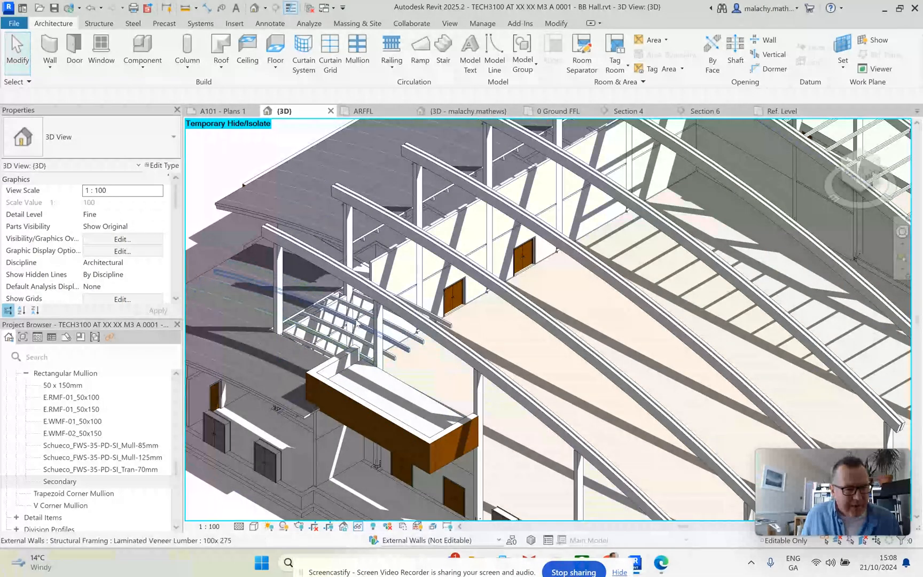
pyautogui.scroll(-2, 338, 338)
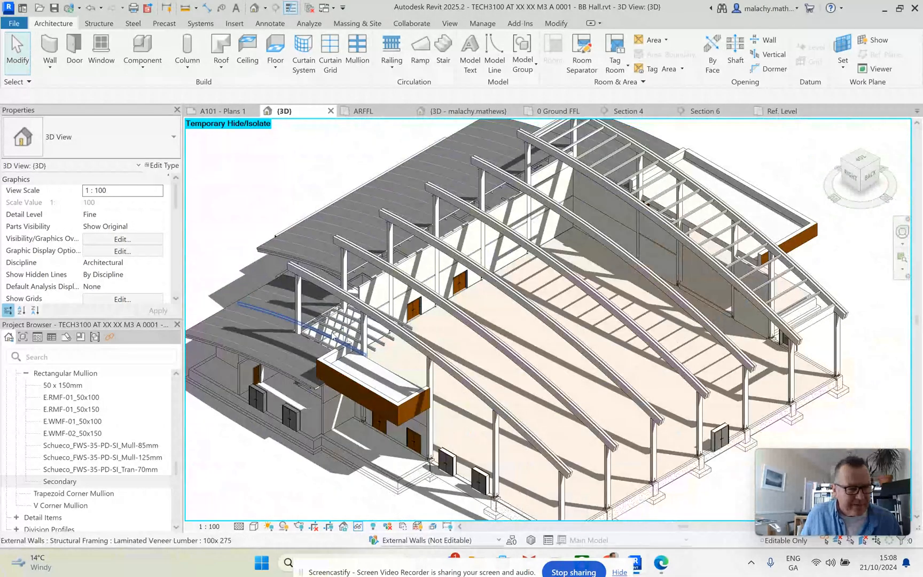
pyautogui.scroll(6, 337, 332)
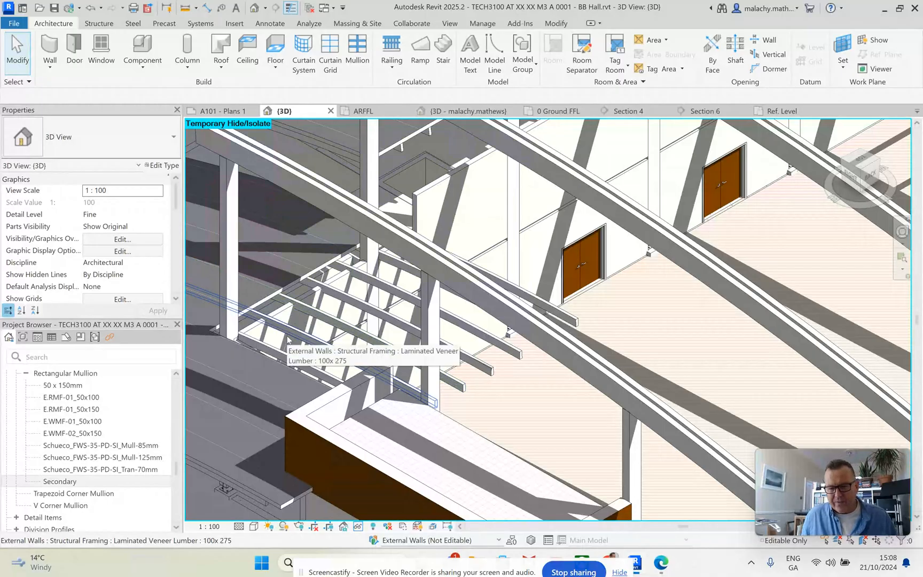
pyautogui.scroll(-10, 350, 325)
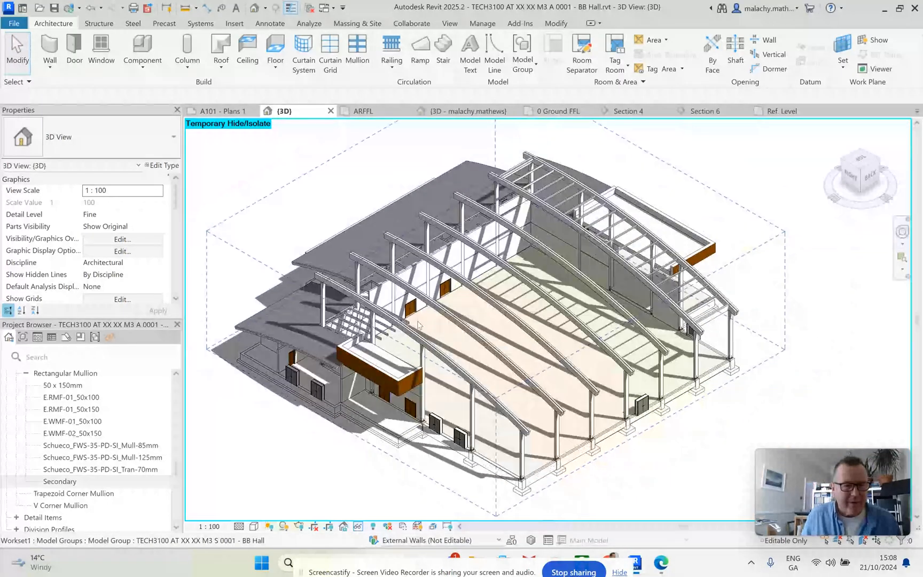